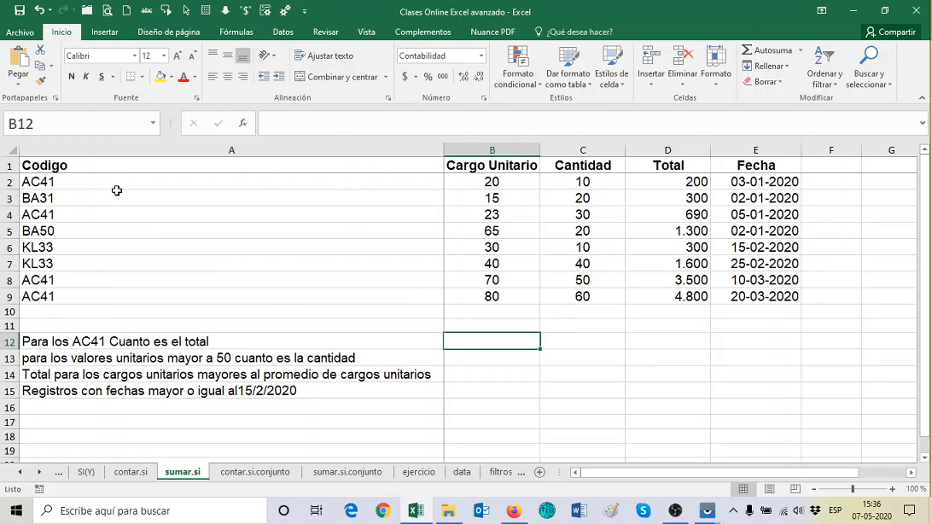
Examine the AC41 codes in rows 2 and 4 together with their corresponding totals in column D.
click(109, 179)
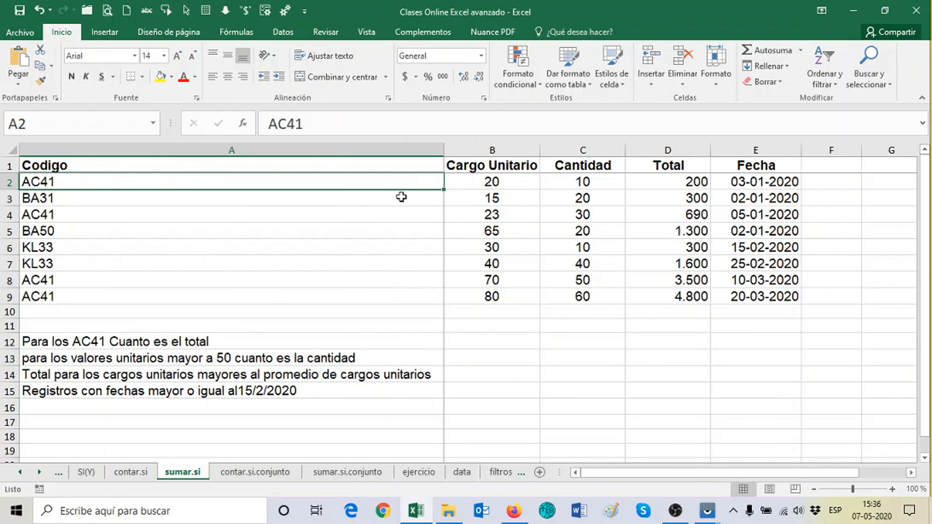
click(694, 183)
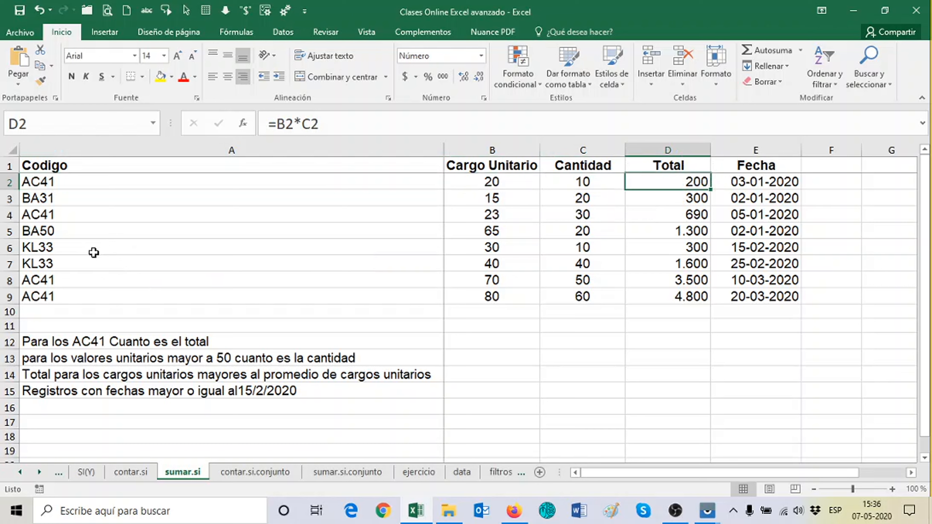
click(106, 219)
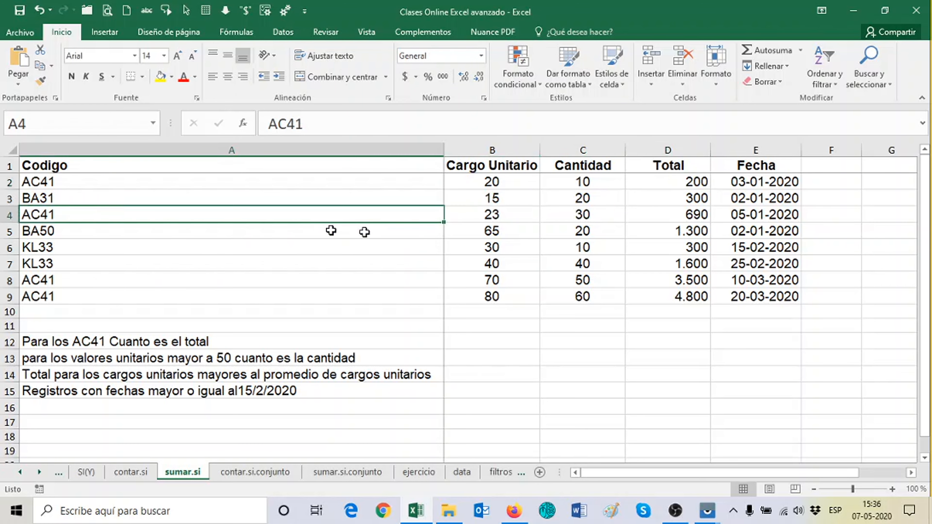
click(694, 212)
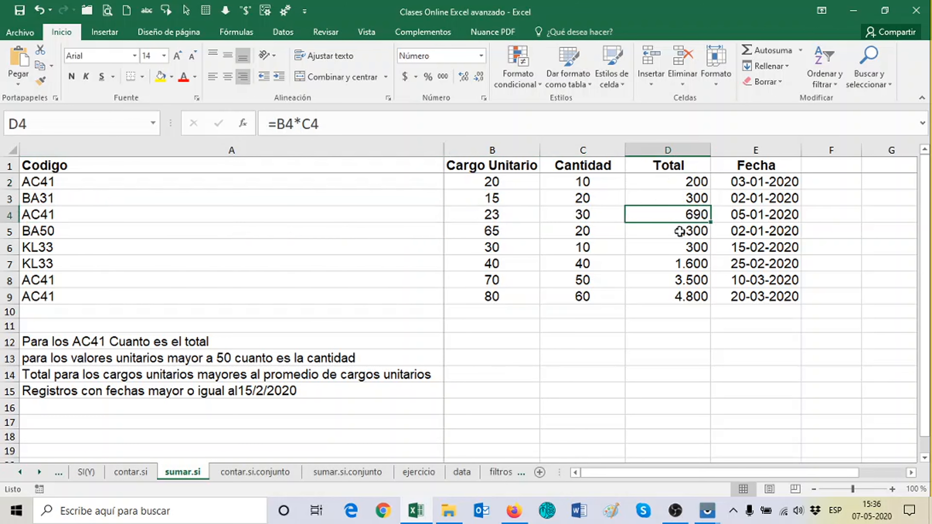
Calculate the total for code AC41 in B12 with =SUMAR.SI(A2:A9;"AC41";D2:D9).
click(496, 343)
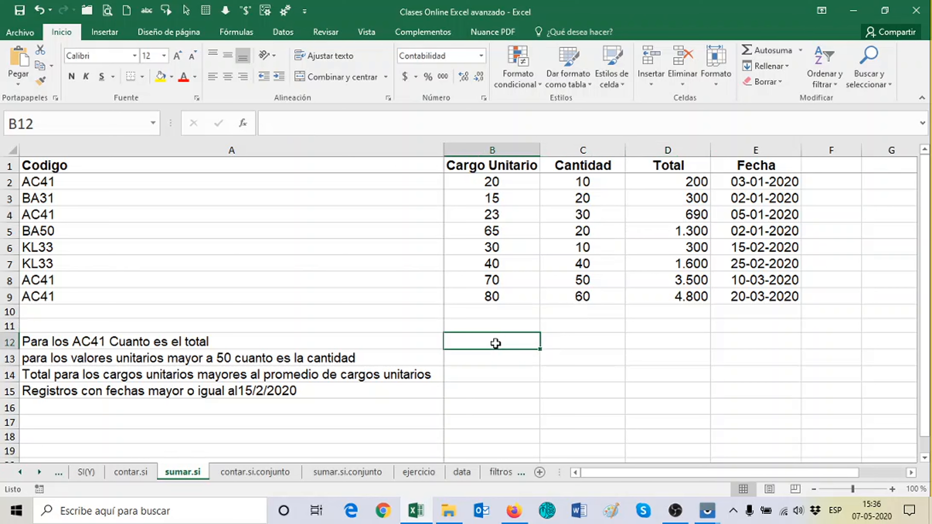
text(=SUM)
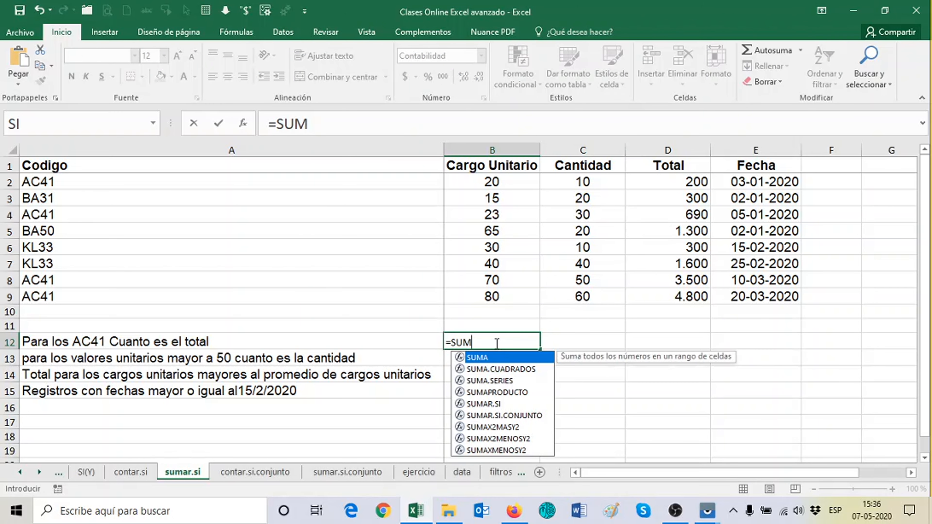
text(AR.S)
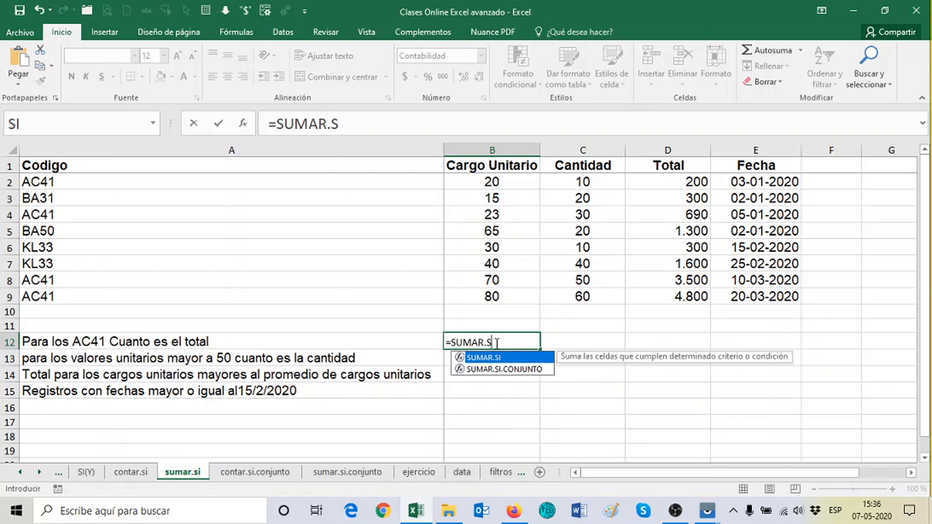
text(I()
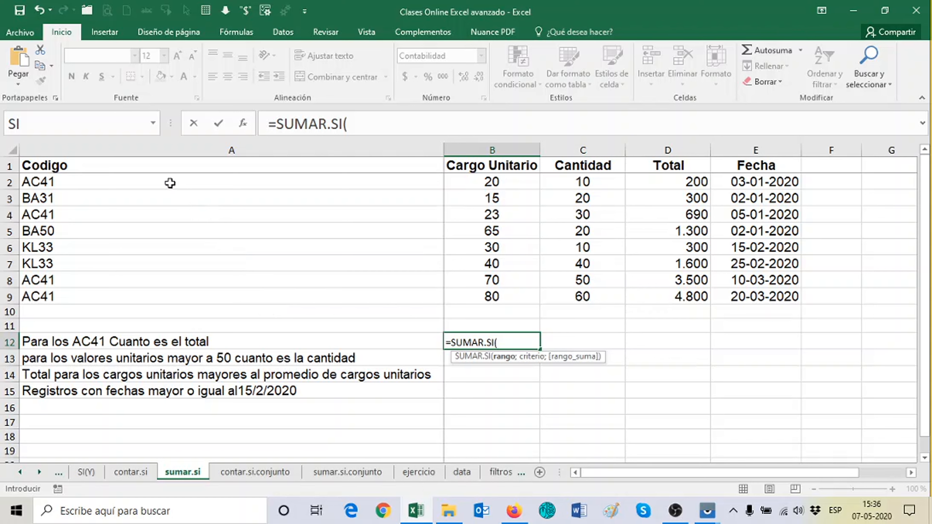
drag(175, 182, 192, 300)
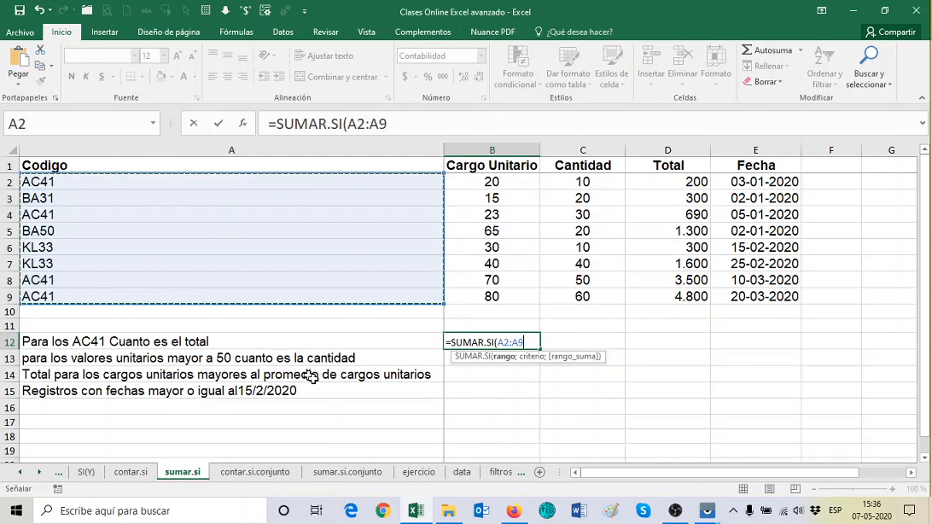
text(;)
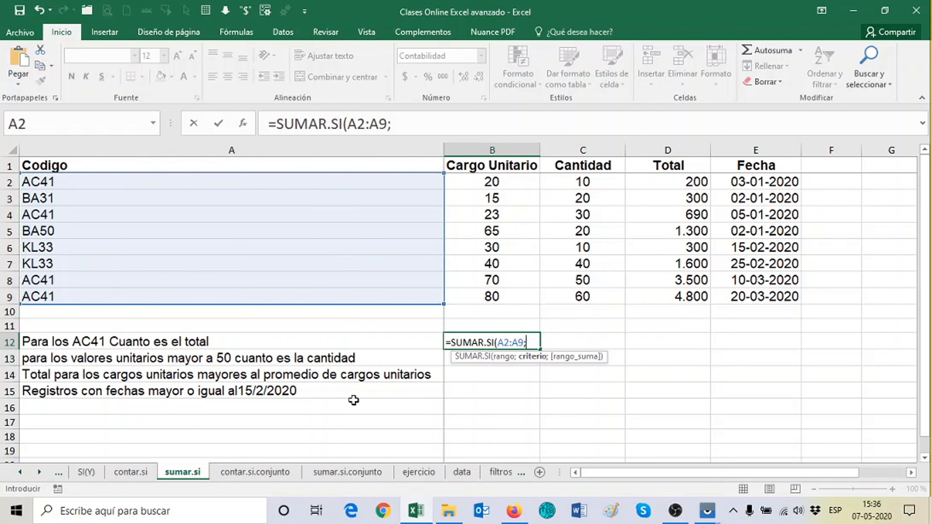
text("AC41")
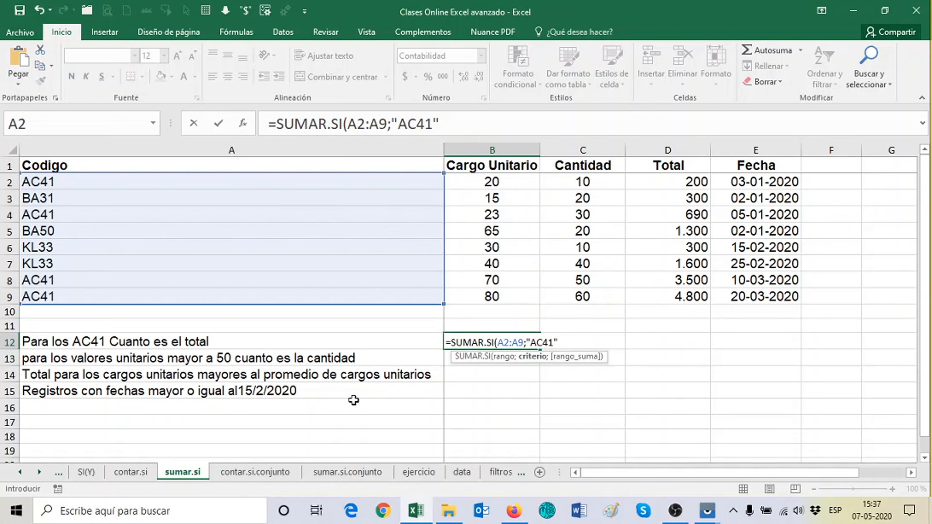
text(;)
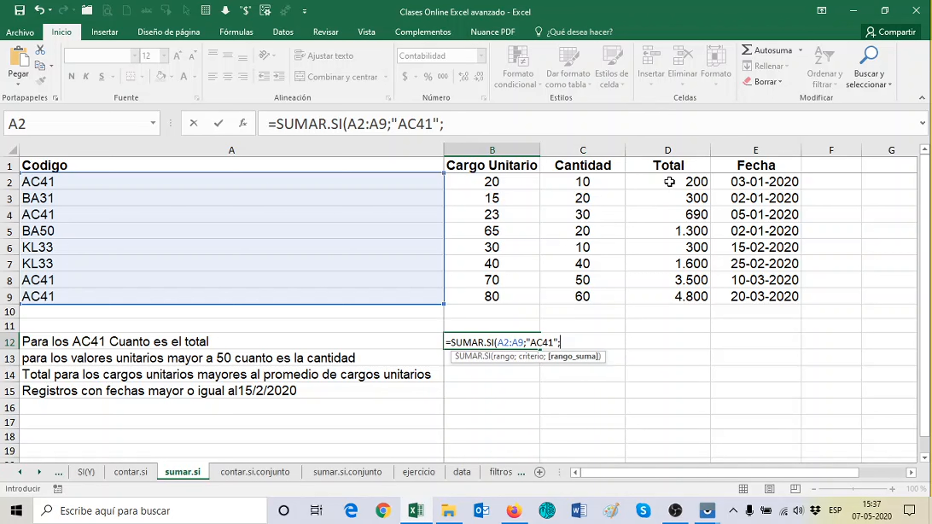
drag(671, 184, 660, 293)
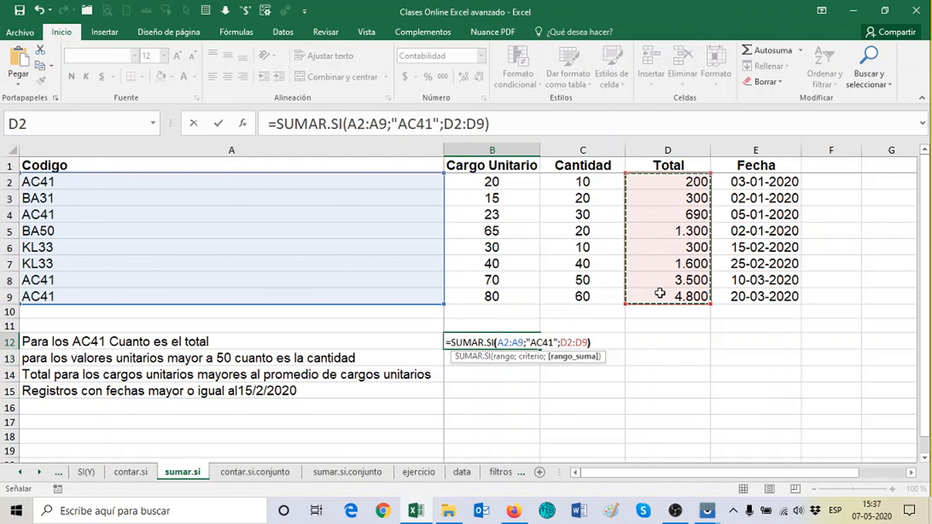
text())
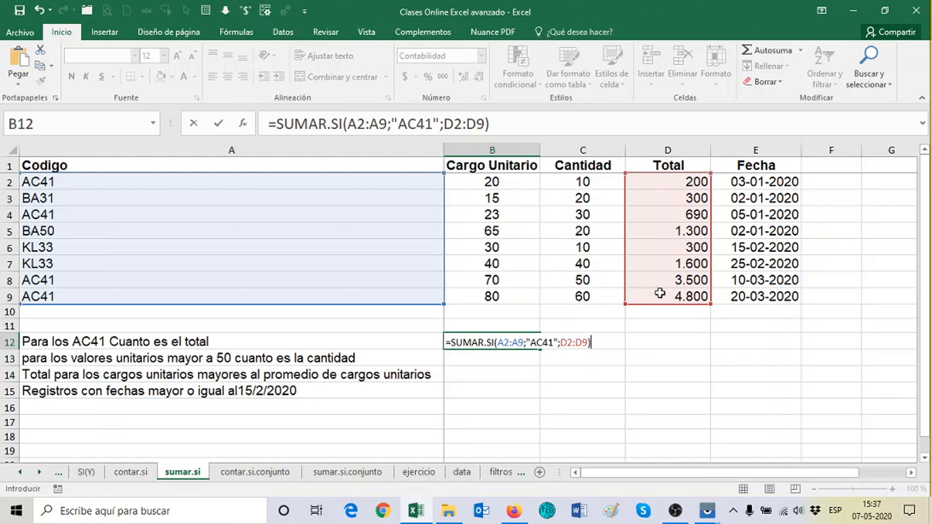
key(Return)
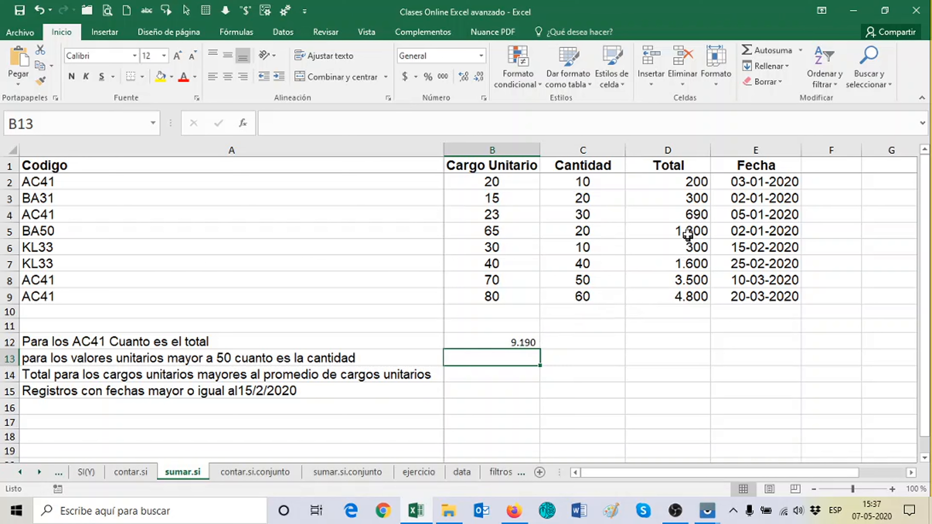
Check the AC41 sum by selecting only the AC41 totals D2, D4, D8 and D9 together.
click(675, 181)
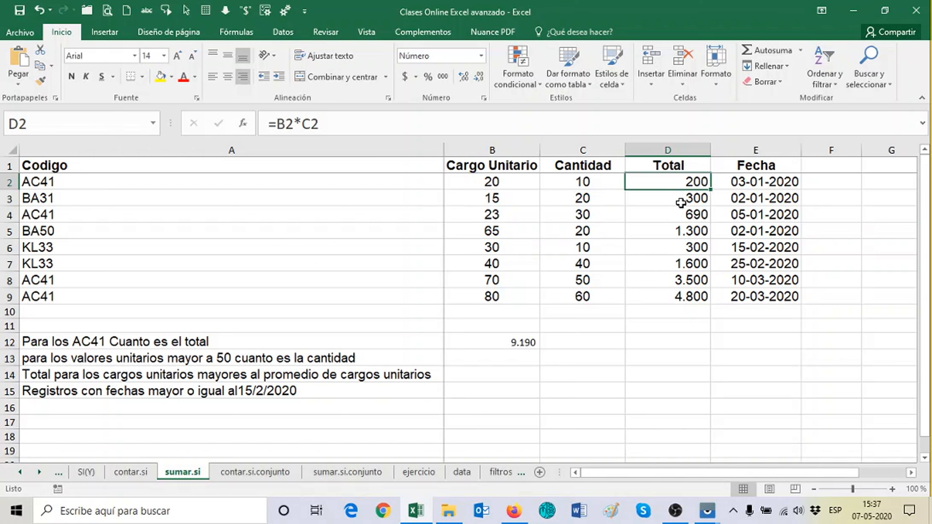
ctrl+click(684, 216)
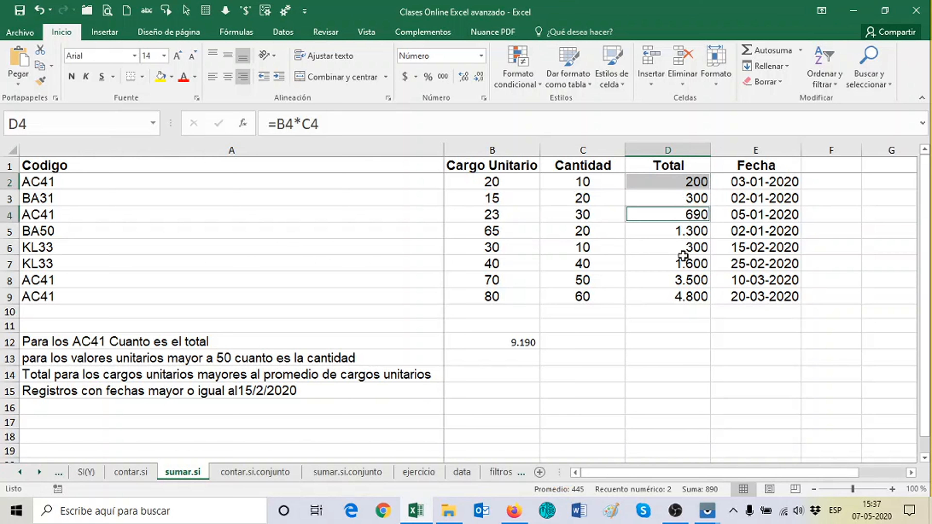
drag(681, 283, 682, 297)
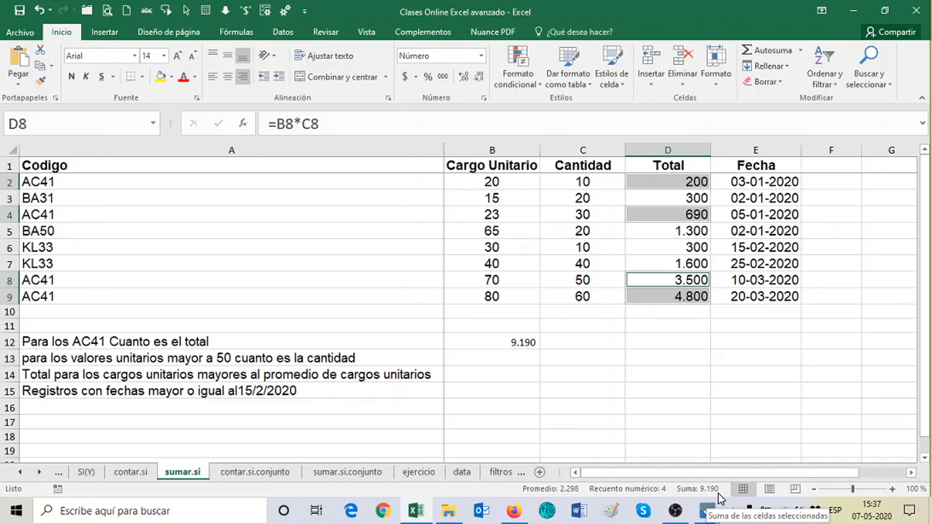
Sum the totals for unit charges greater than 50 in B13 with =SUMAR.SI(B2:B9;">50";D2:D9).
click(516, 362)
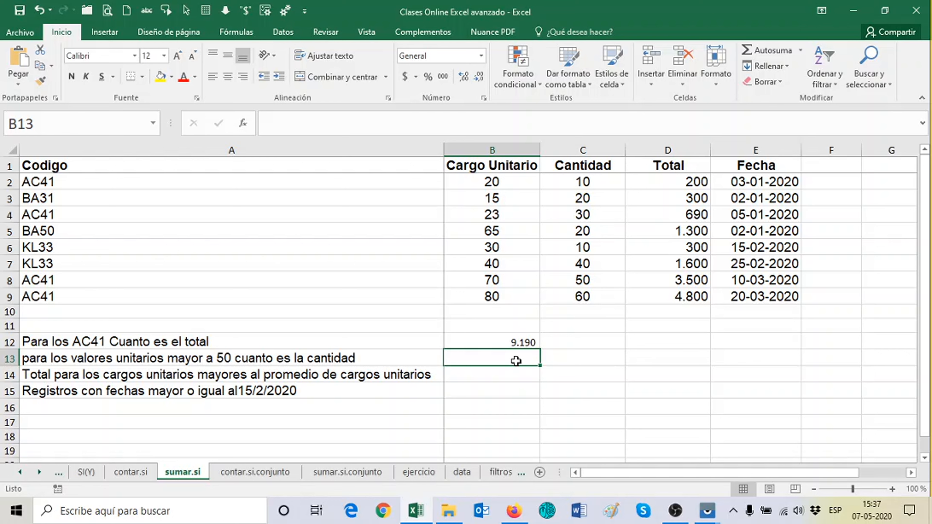
text(=SUMAR)
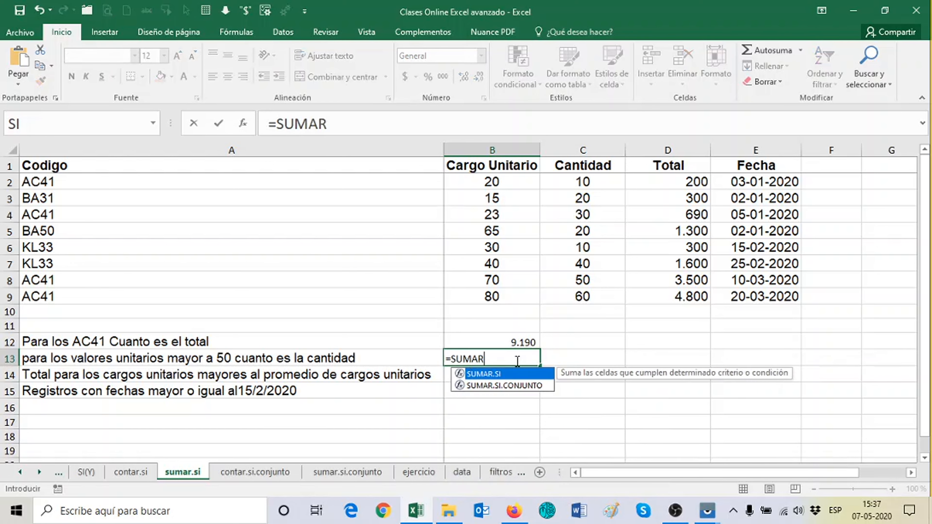
text(.SI()
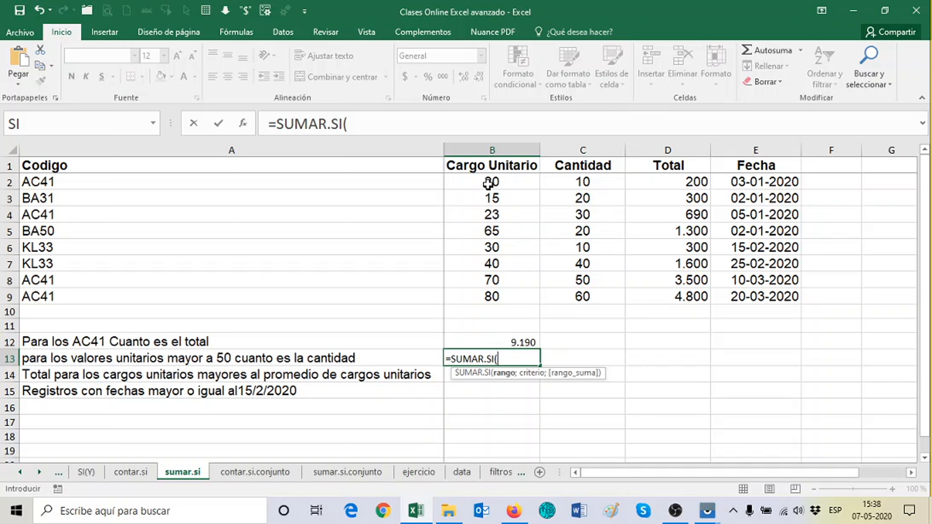
drag(491, 183, 496, 288)
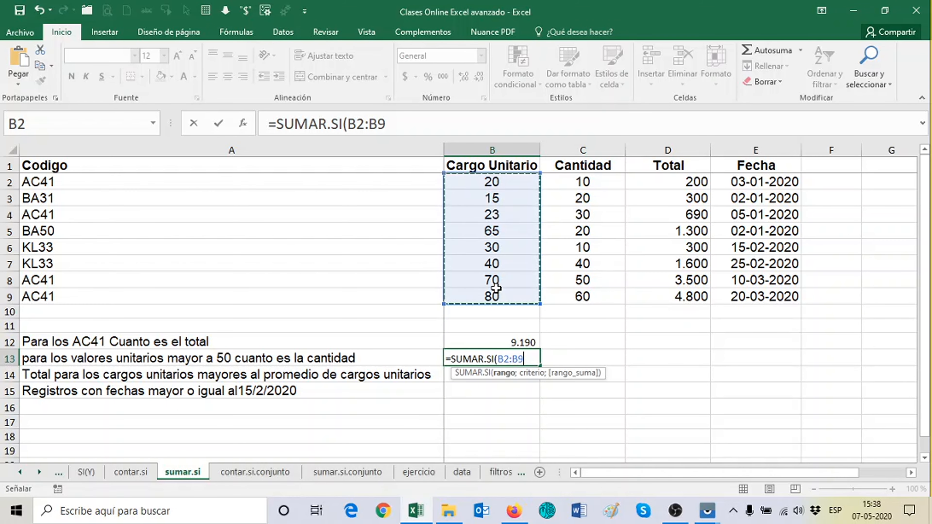
text(;")
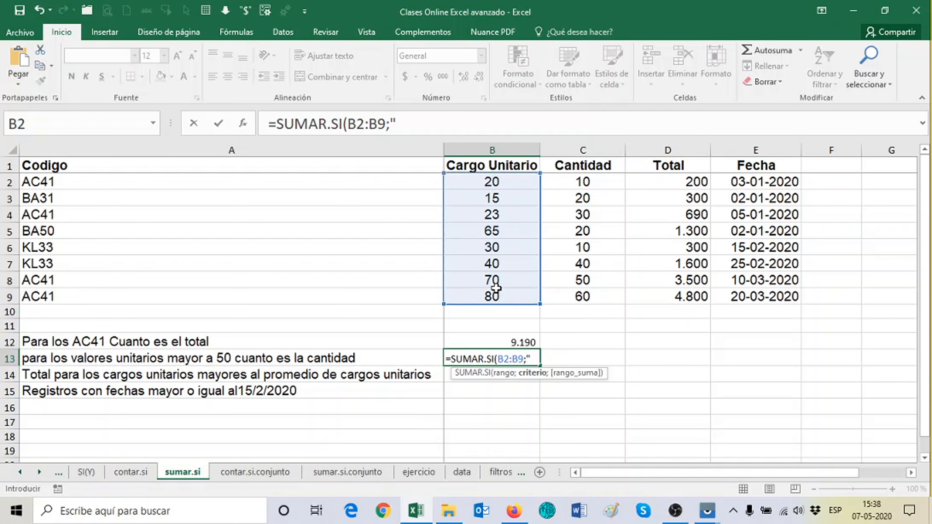
text(>5)
text(0")
text(;)
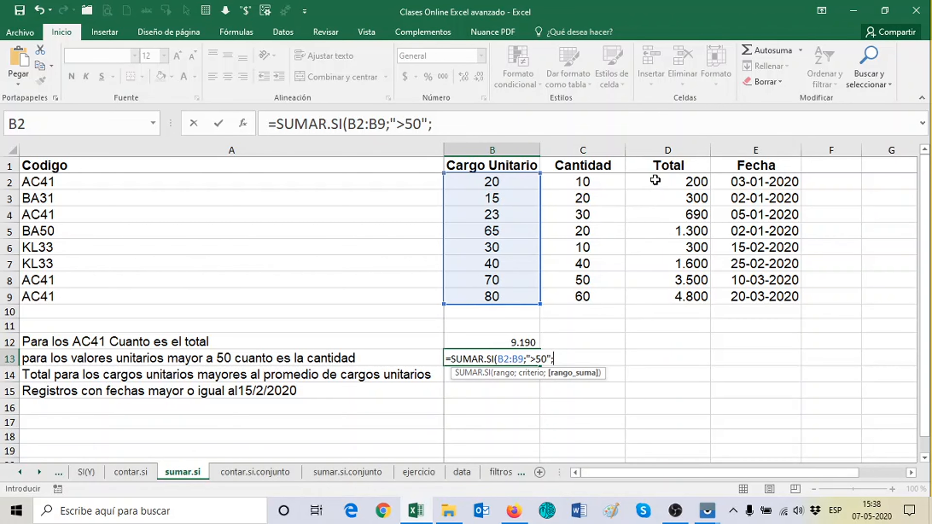
drag(656, 180, 671, 297)
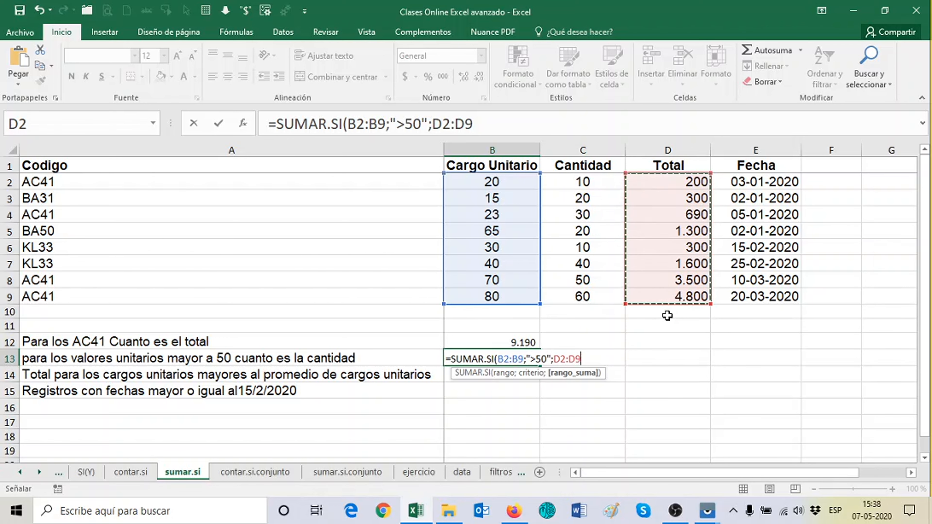
key(Return)
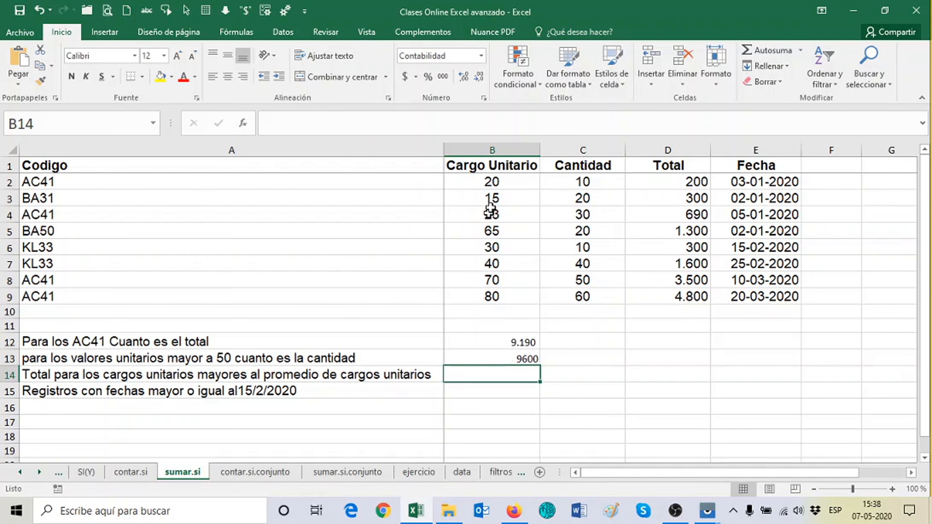
Check the sum for unit charges above 50 by selecting the totals D5, D8 and D9 together.
click(677, 231)
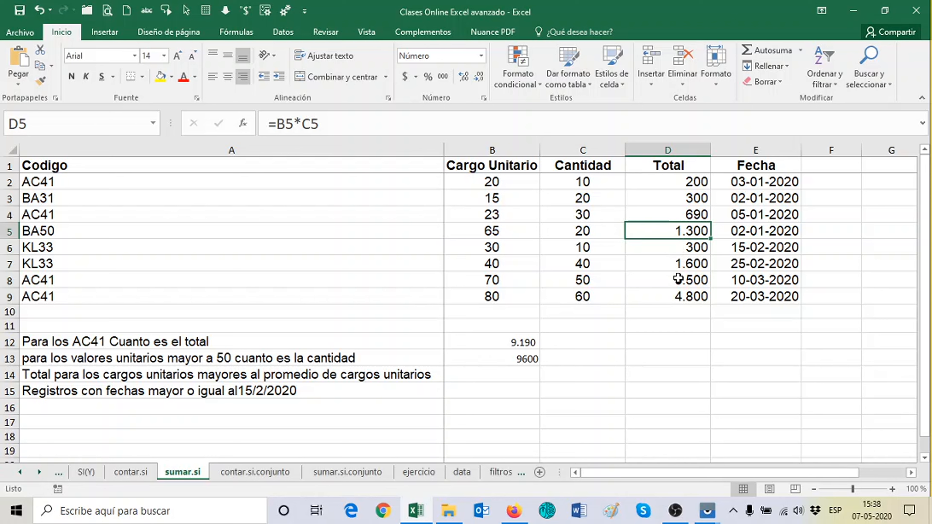
ctrl+drag(676, 278, 676, 297)
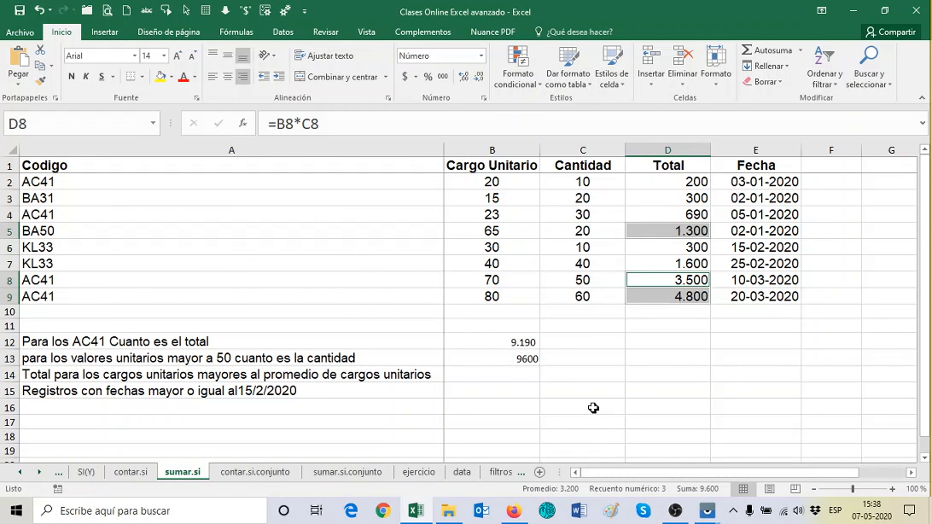
Apply the thousands number style to the result cells B12:B15.
drag(522, 341, 523, 391)
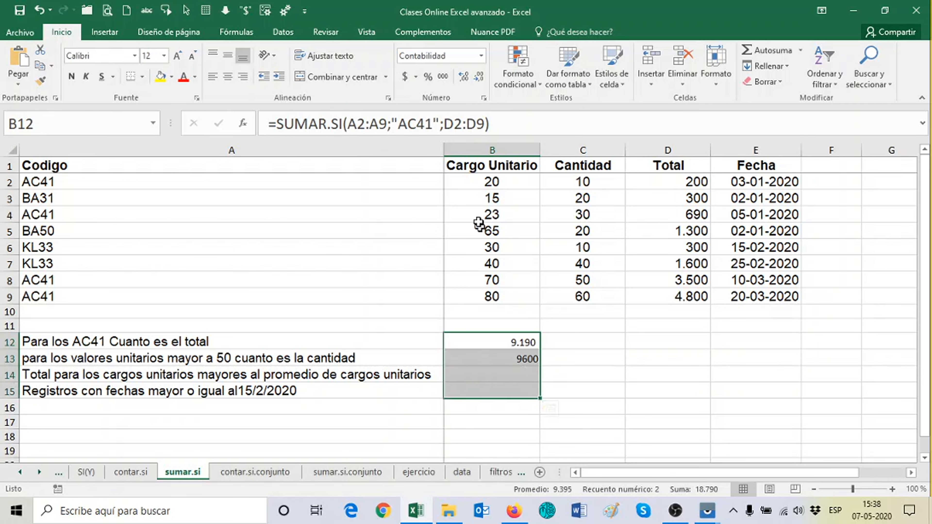
click(442, 77)
Begin a SUMAR.SI formula in B14 with the unit charges B2:B9 as the range to evaluate.
click(516, 374)
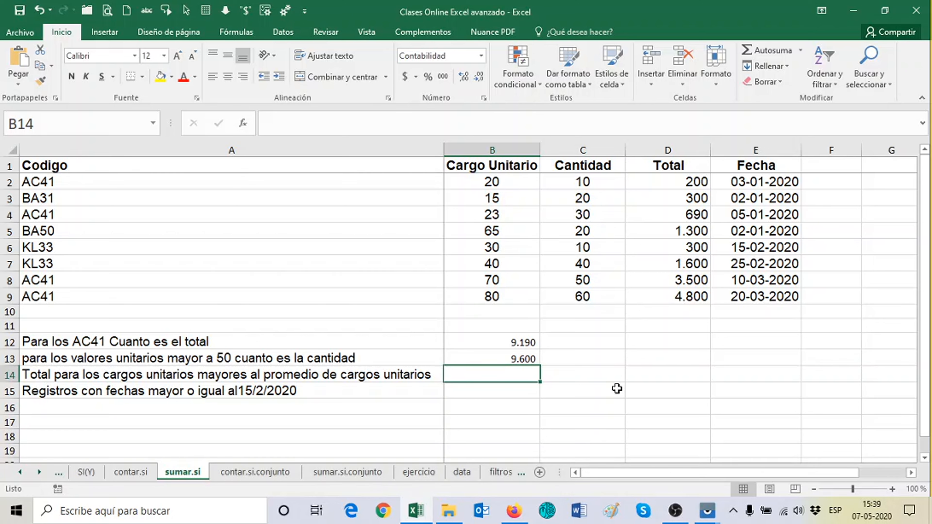
text(=SUMA)
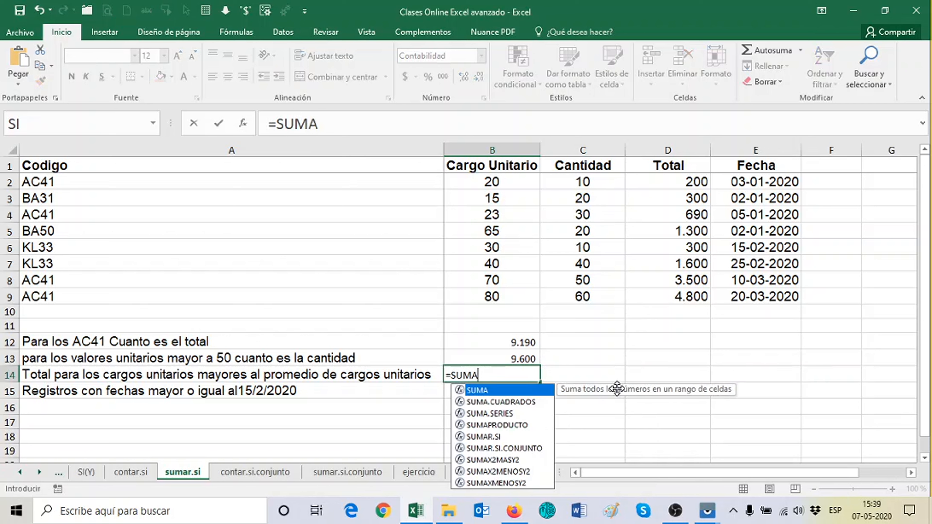
text(R)
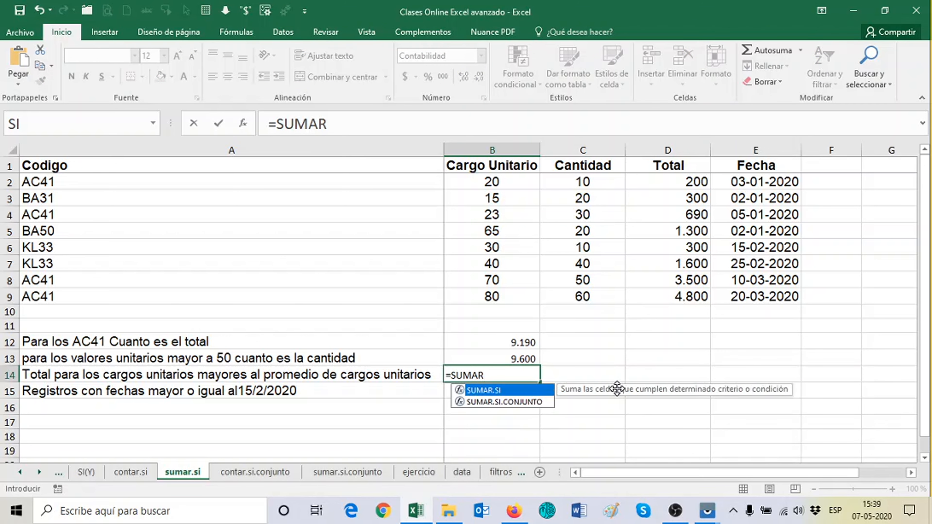
text(.SI()
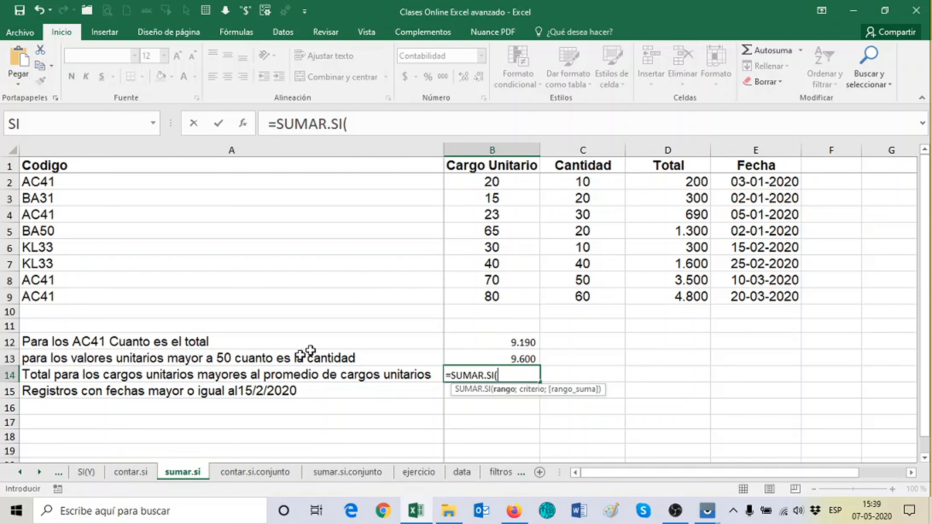
drag(491, 181, 509, 297)
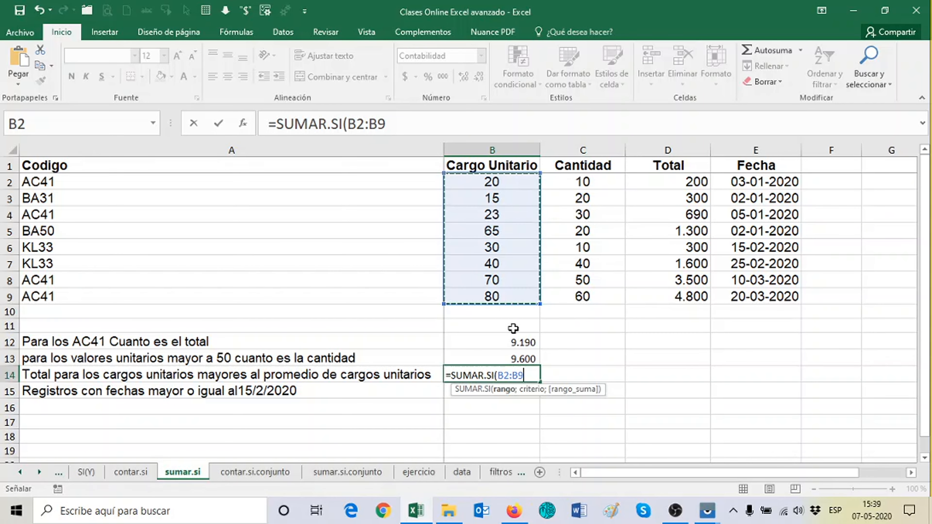
text(;)
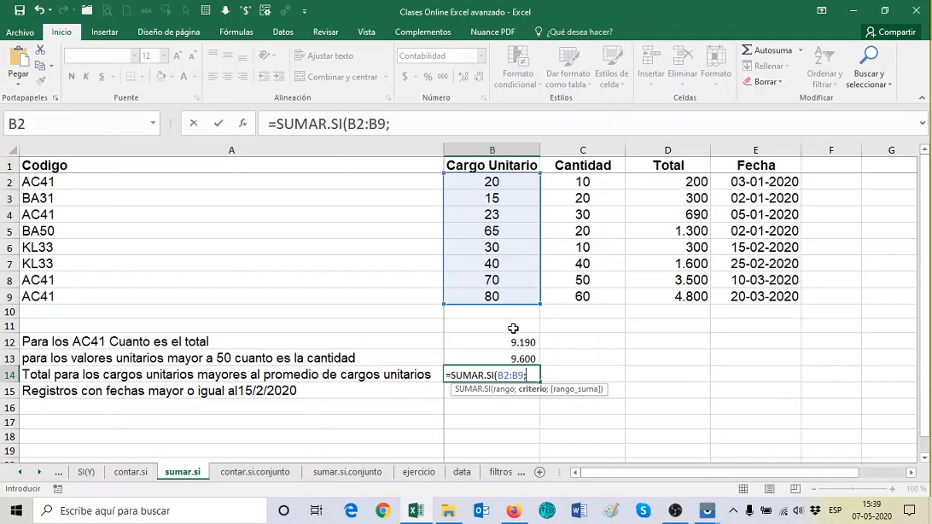
Enter the criterion ">"&PROMEDIO(B2:B9) in the B14 formula, with only the operator inside the quotation marks.
text(">")
key(BackSpace)
text(PRO)
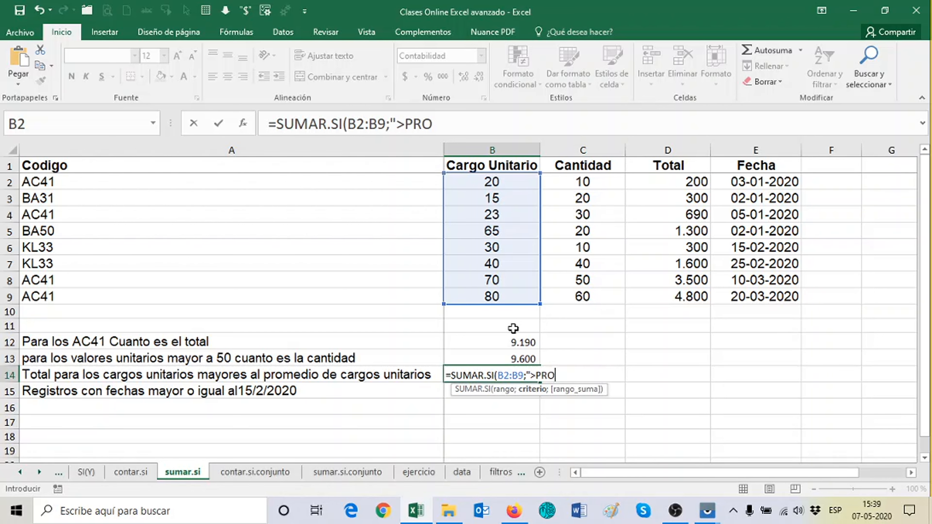
text(MEDIO()
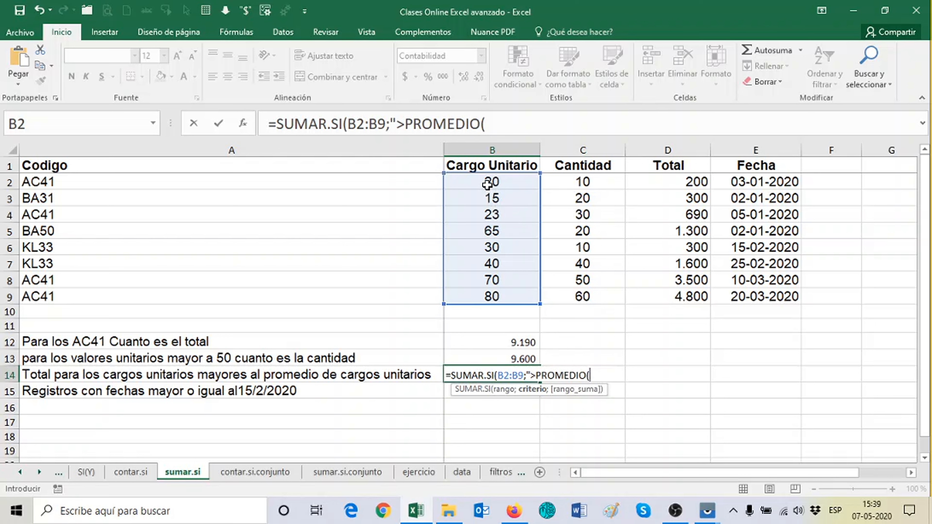
drag(487, 185, 491, 290)
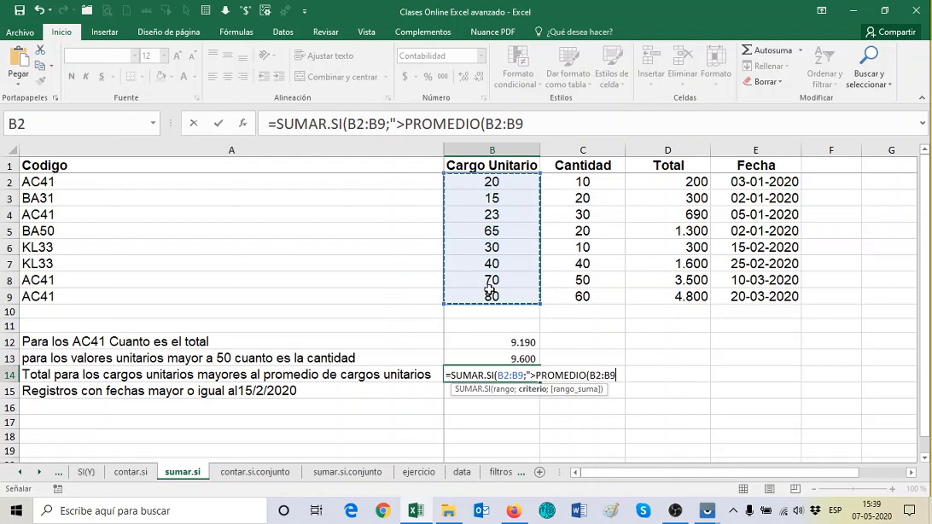
text())
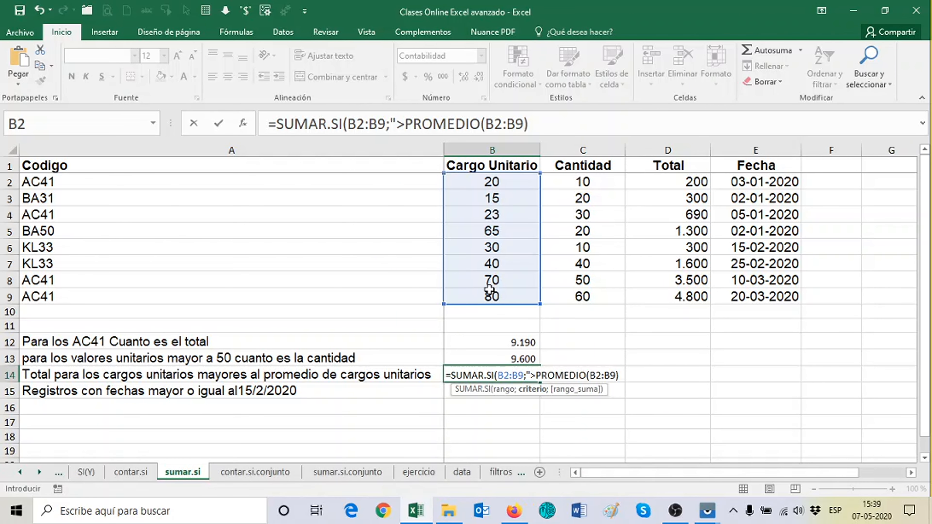
text(")
click(551, 124)
key(BackSpace)
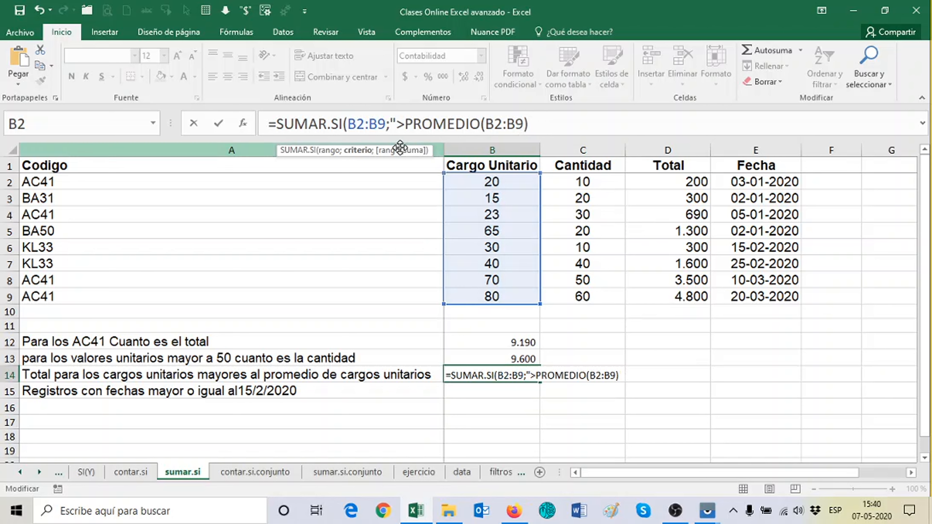
click(405, 125)
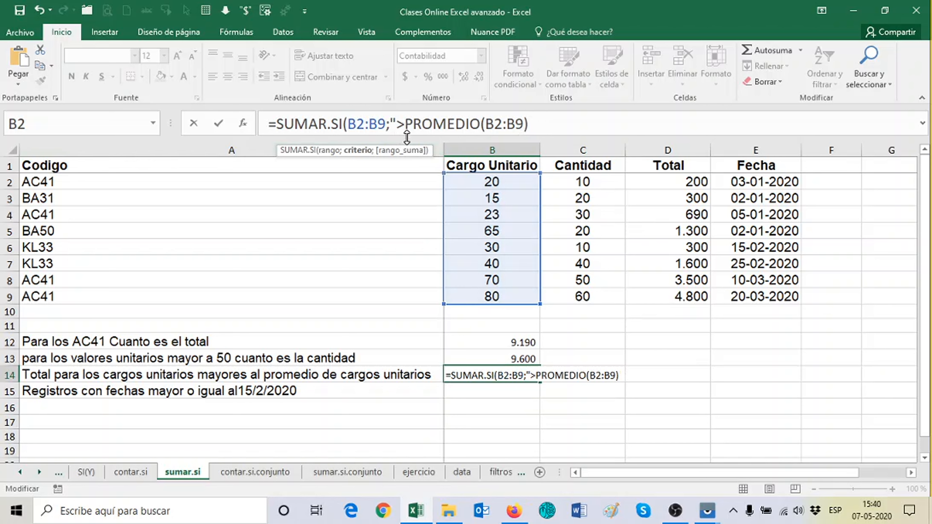
text(")
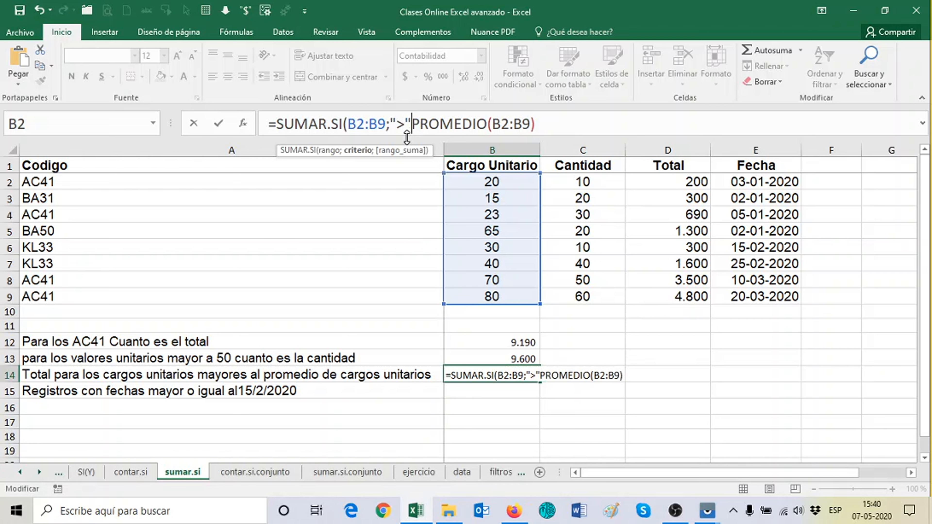
text(&)
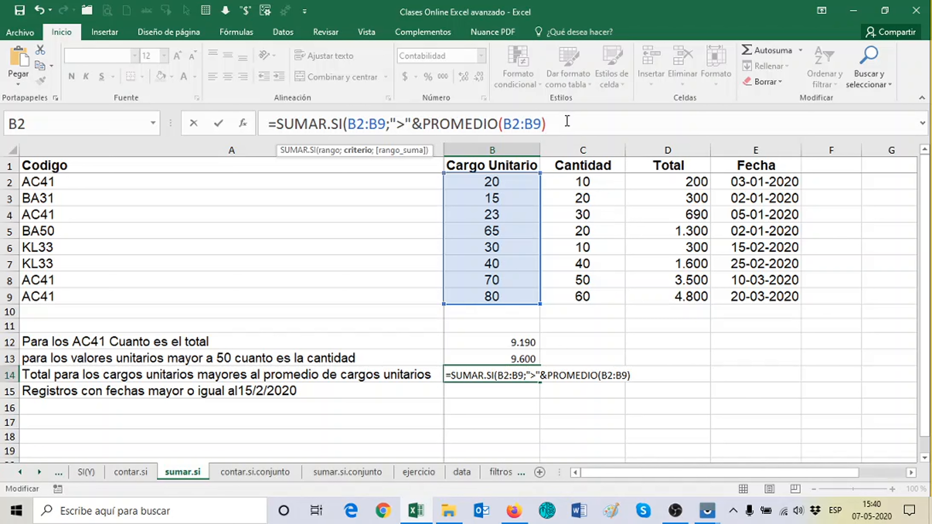
Complete the B14 formula with the totals D2:D9 as the sum range and enter it.
text(;)
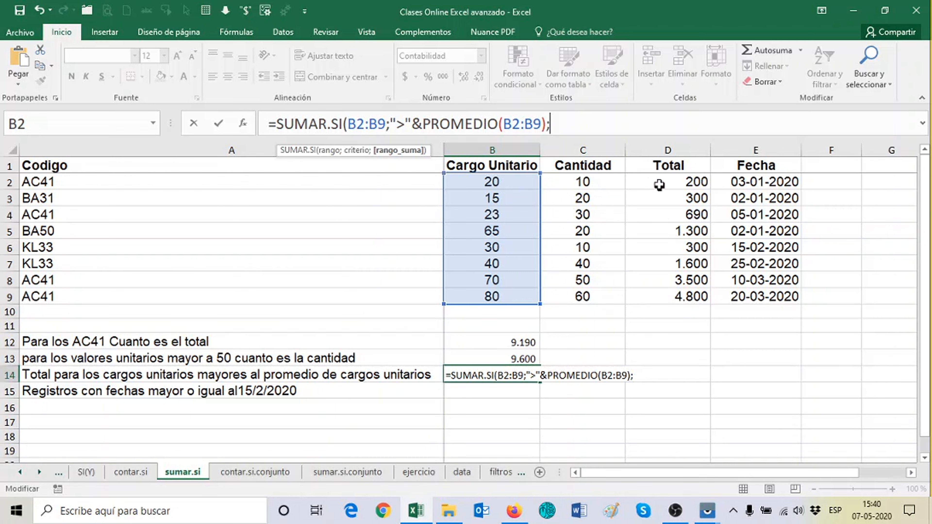
drag(660, 185, 669, 292)
text())
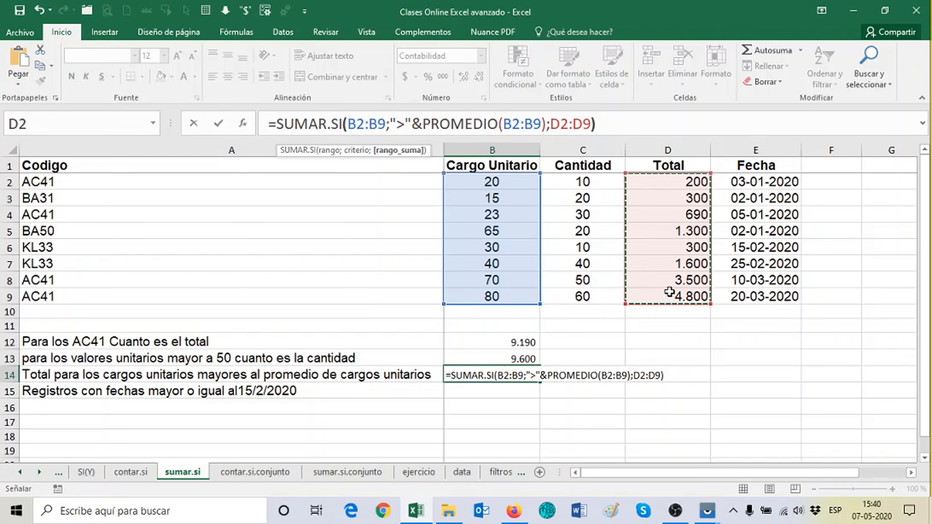
key(Return)
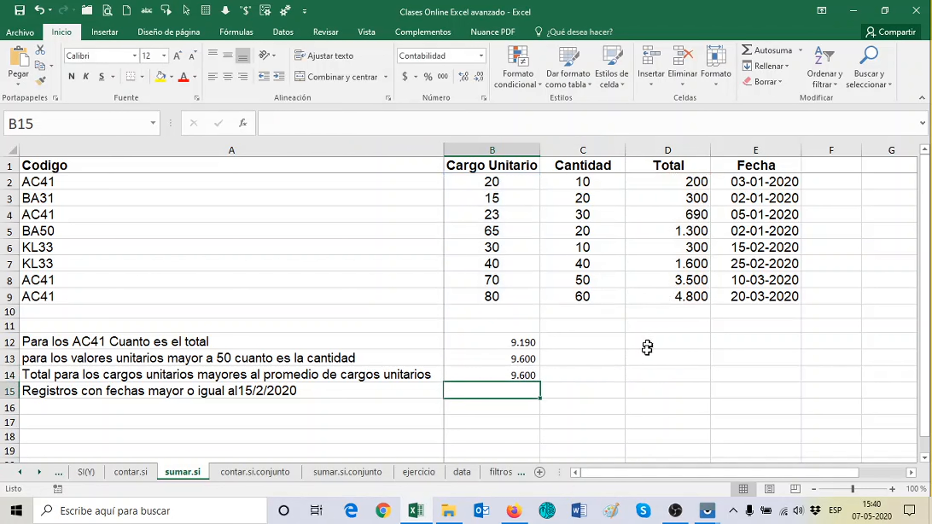
Check the B14 sum by viewing the average of B2:B9 and selecting the totals D5, D8 and D9 together.
click(518, 374)
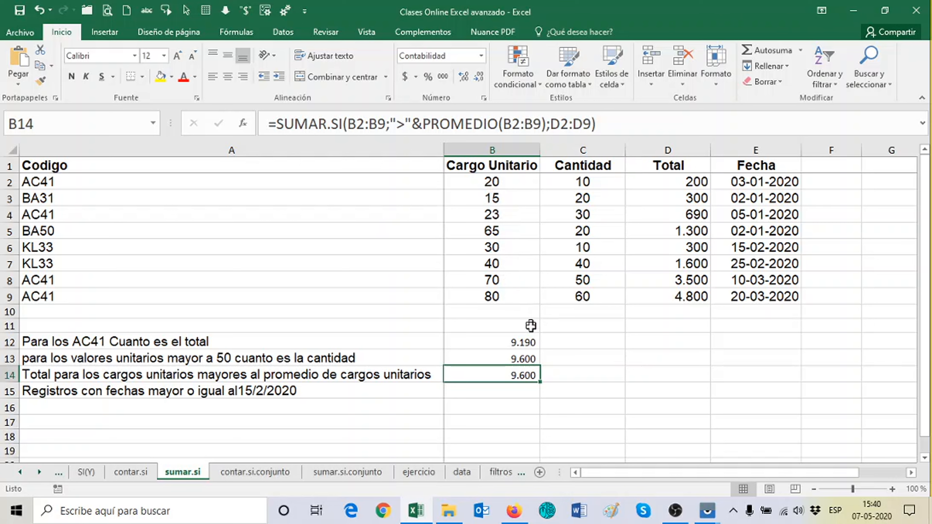
drag(493, 187, 505, 292)
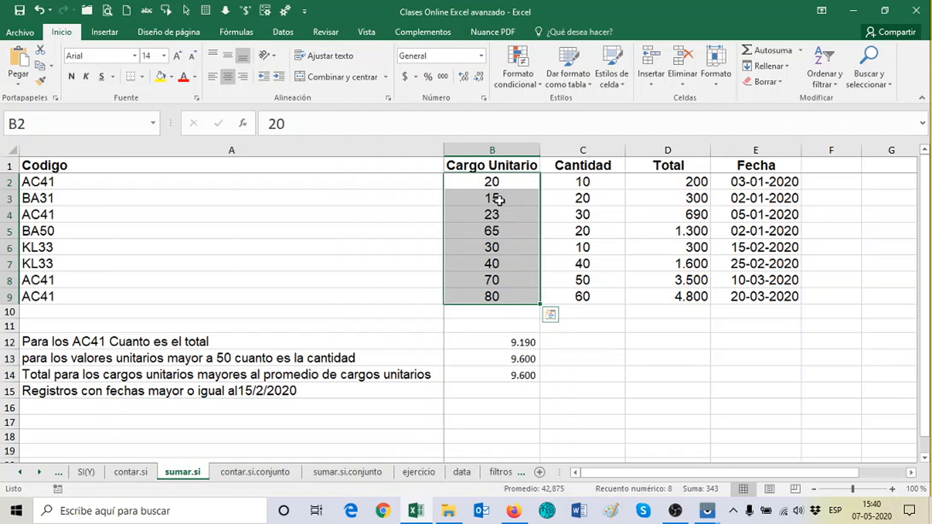
click(492, 182)
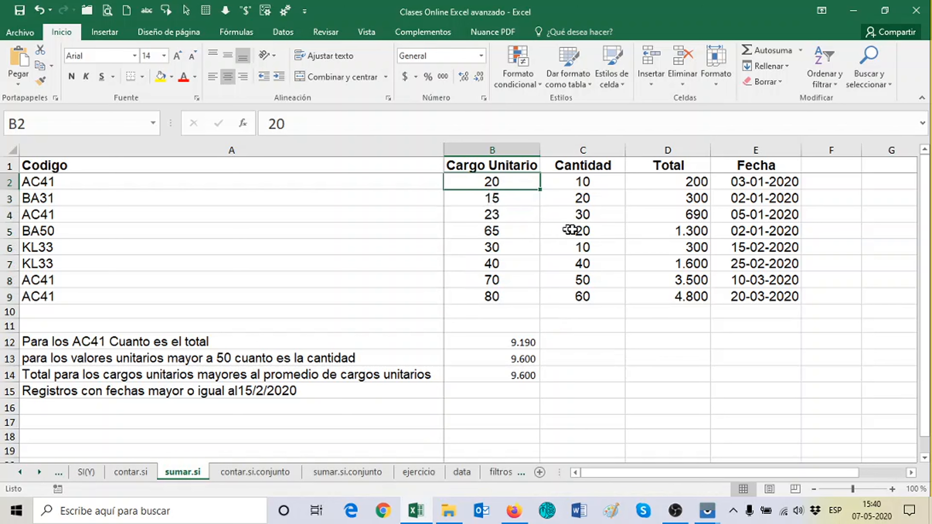
click(669, 233)
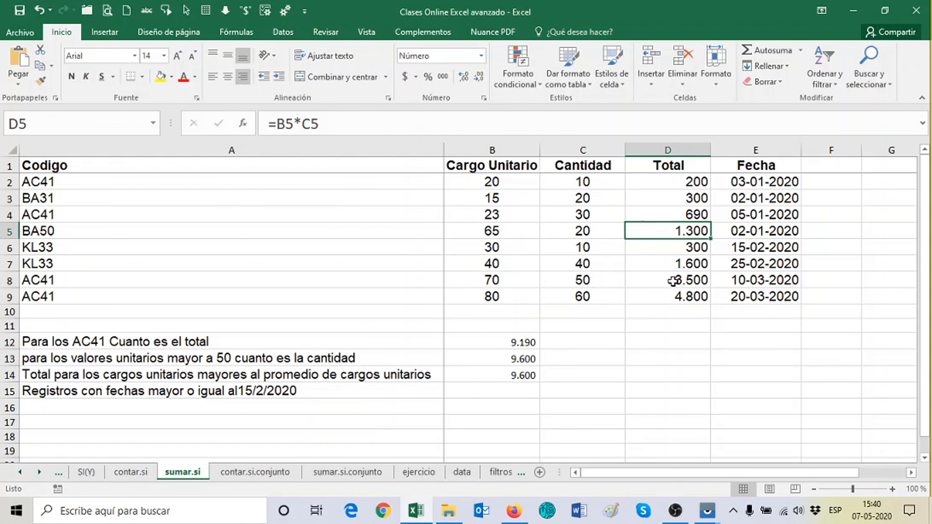
drag(673, 282, 674, 290)
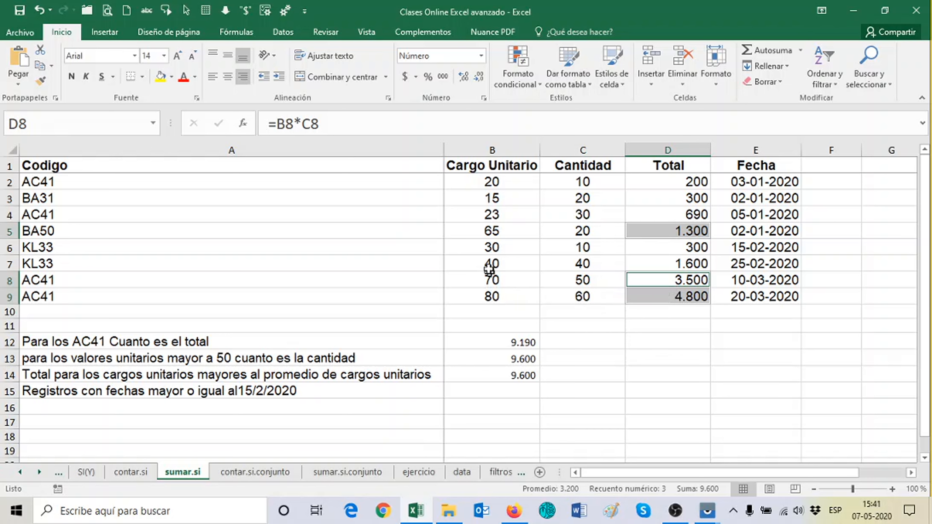
Set the unit charge in B4 to 100 to test how the sums respond.
click(484, 221)
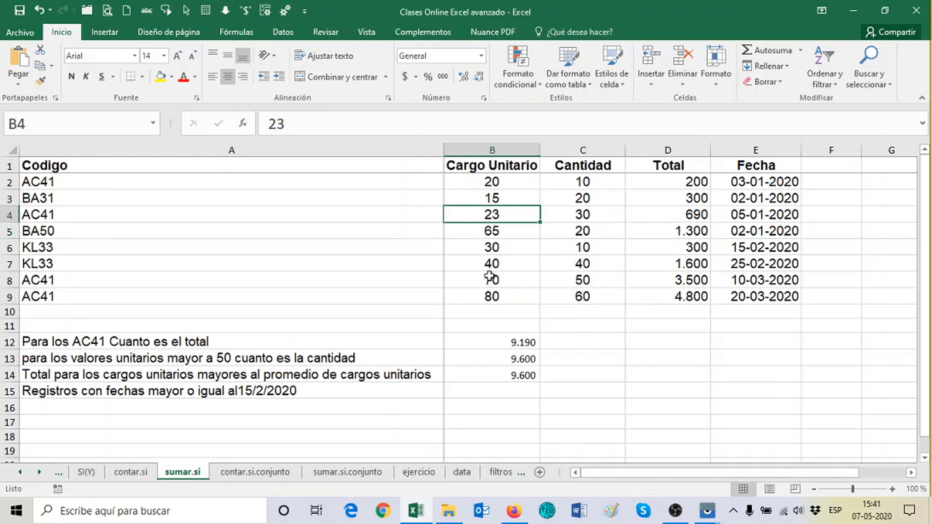
text(100)
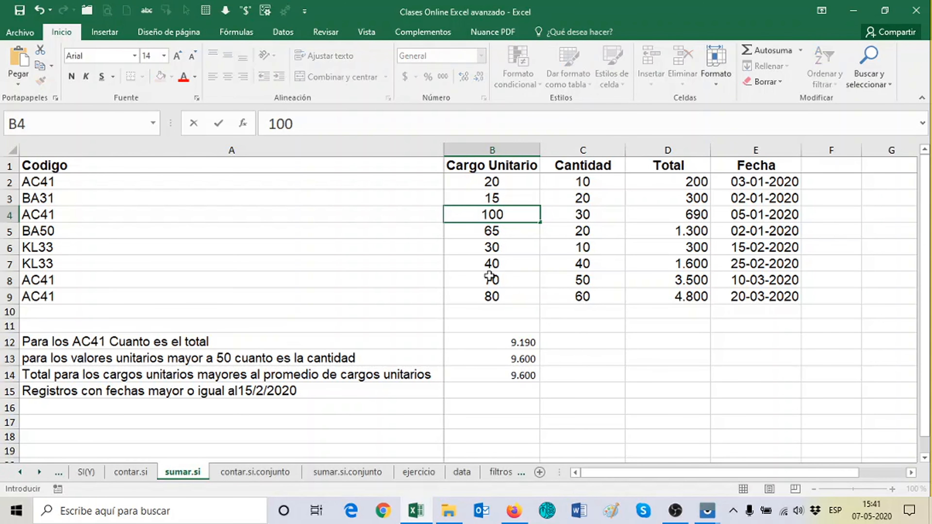
key(Return)
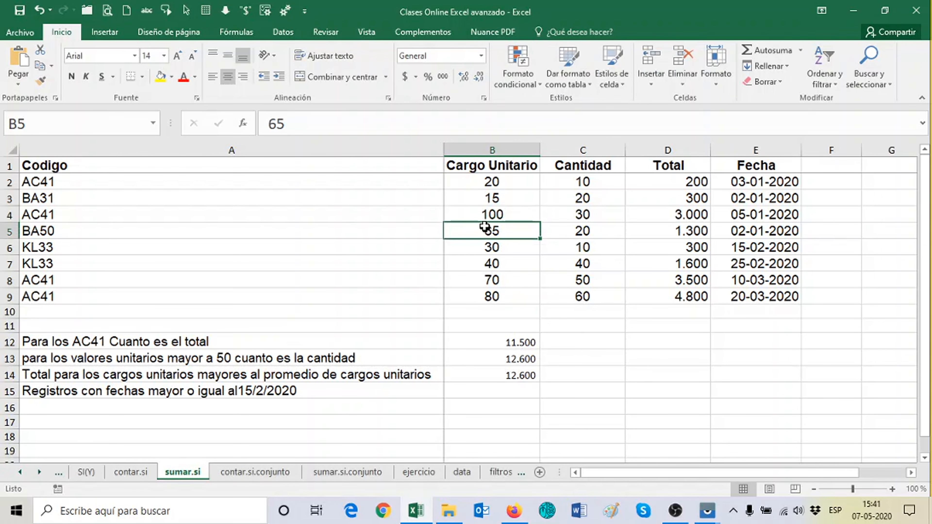
Check the recalculated B14 sum by selecting B2:B9 for the average, and the totals D4, D5, D8 and D9 together.
drag(485, 181, 492, 288)
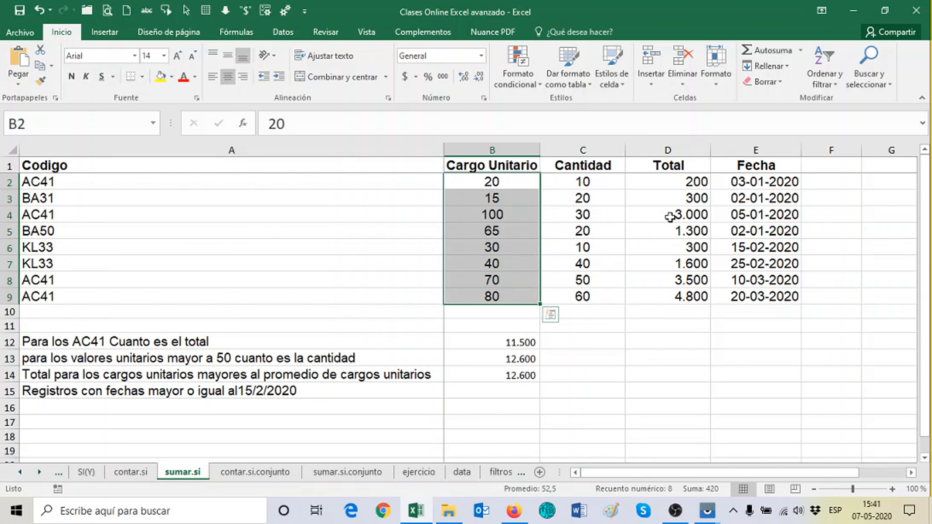
drag(670, 217, 670, 235)
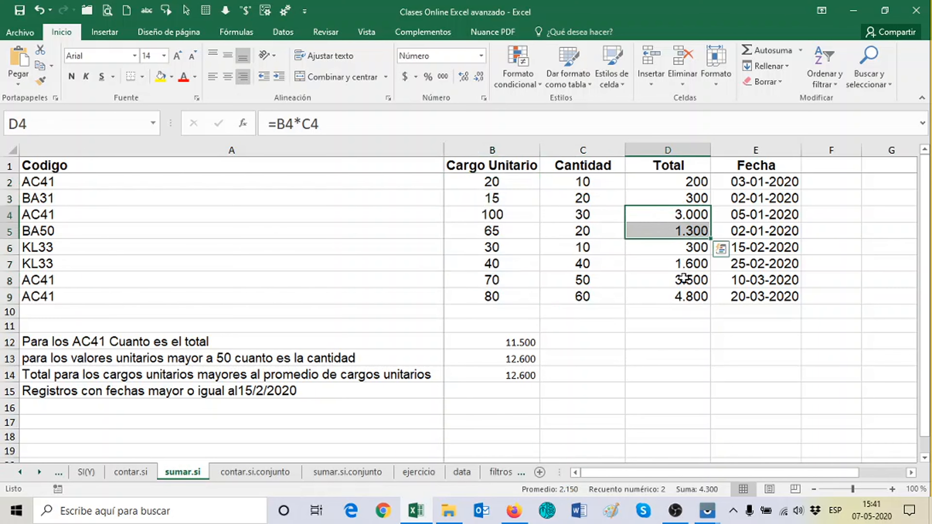
drag(684, 278, 683, 295)
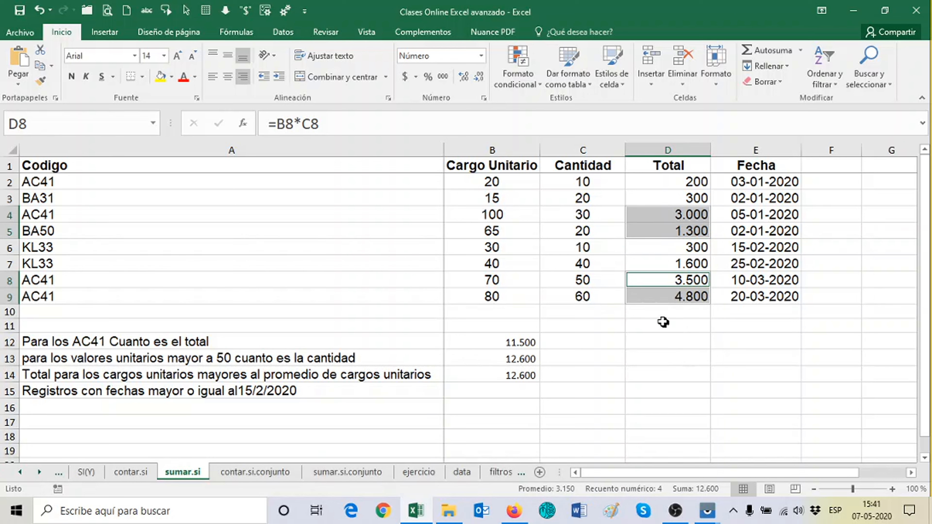
Undo the last change to the unit charge in B4.
click(495, 215)
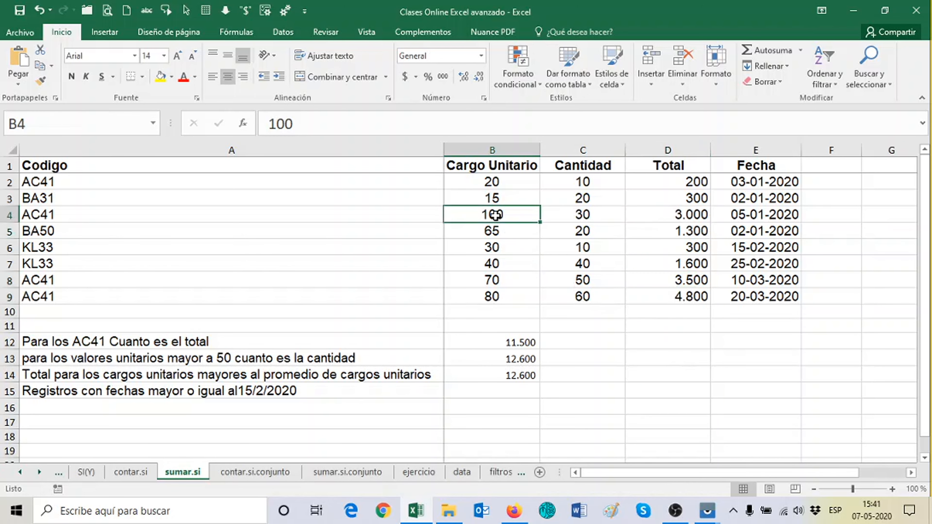
key(ctrl+z)
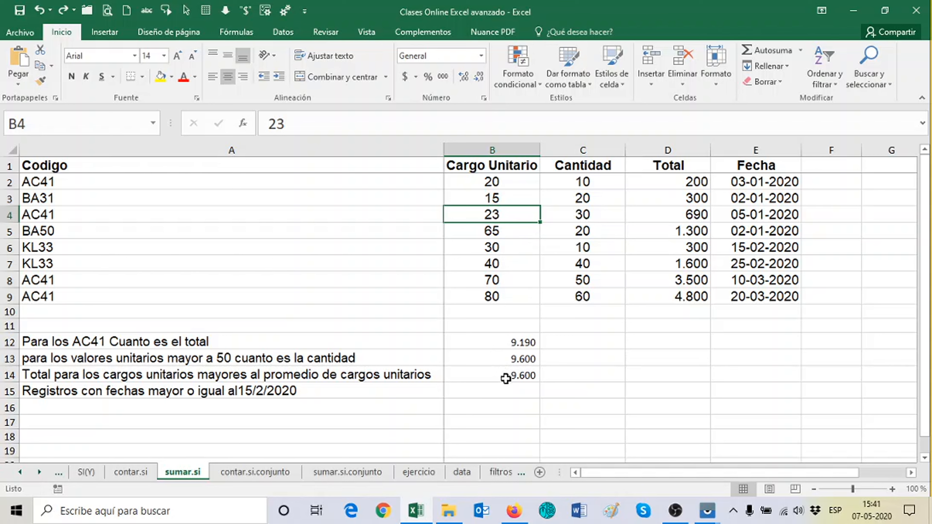
Start a SUMAR.SI formula in B15 with the dates E2:E9 as the range to evaluate.
click(499, 390)
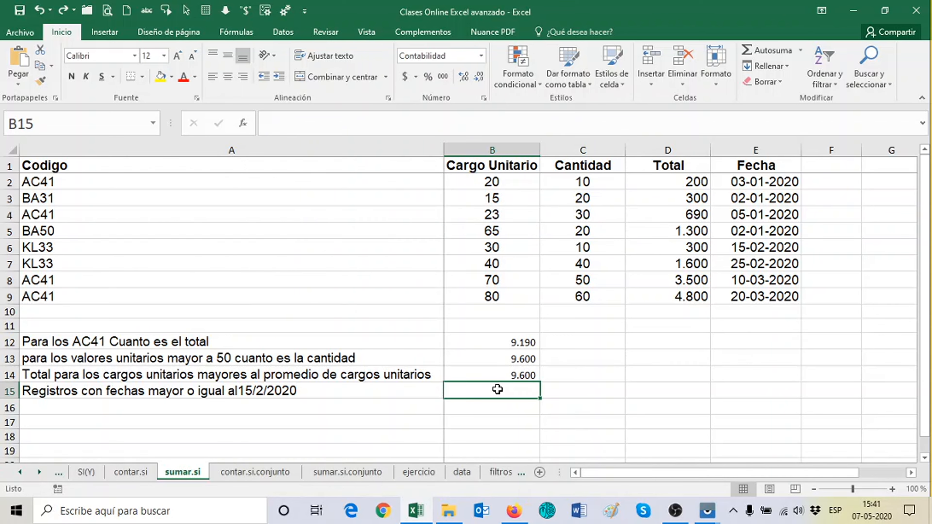
text(=)
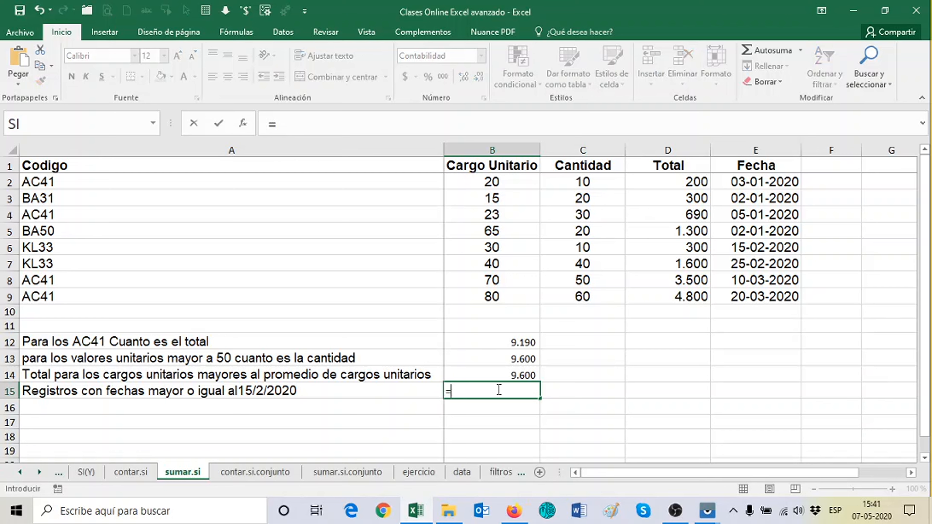
text(SUMAR)
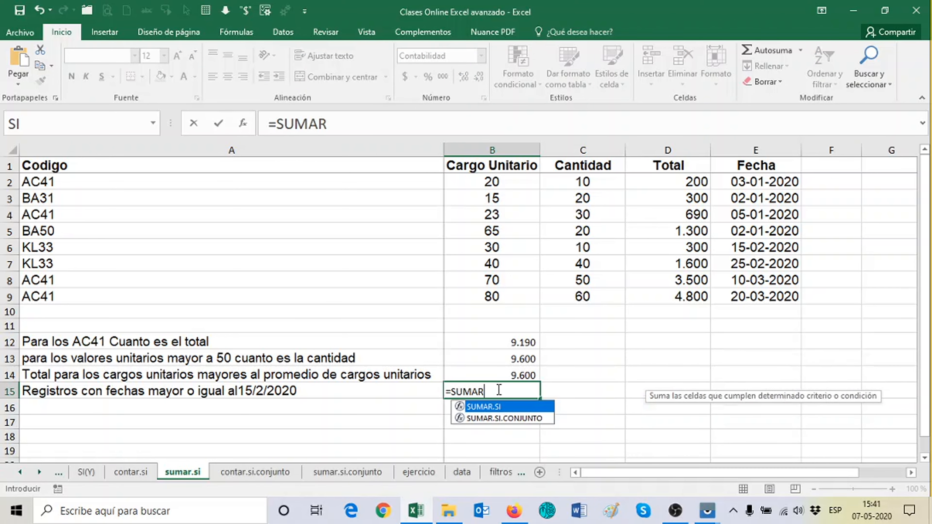
text(.SI()
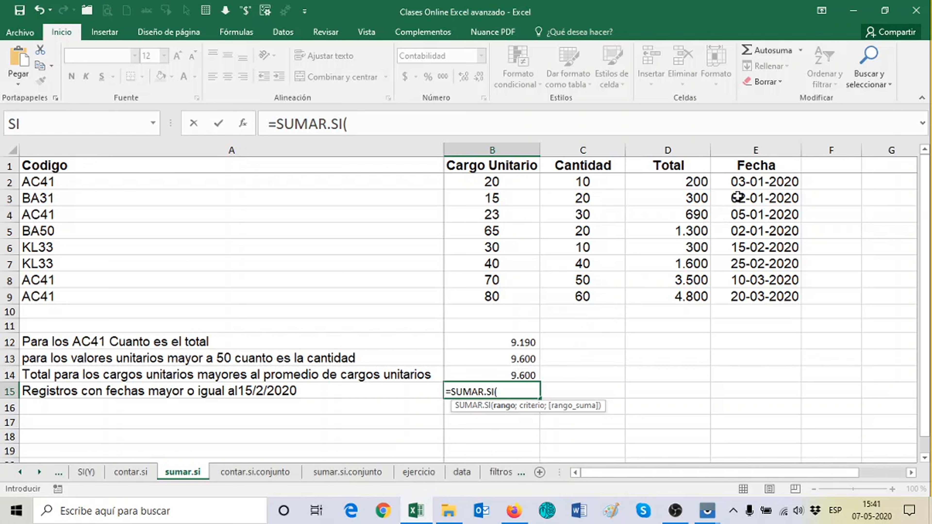
click(742, 182)
drag(743, 182, 750, 297)
text(;)
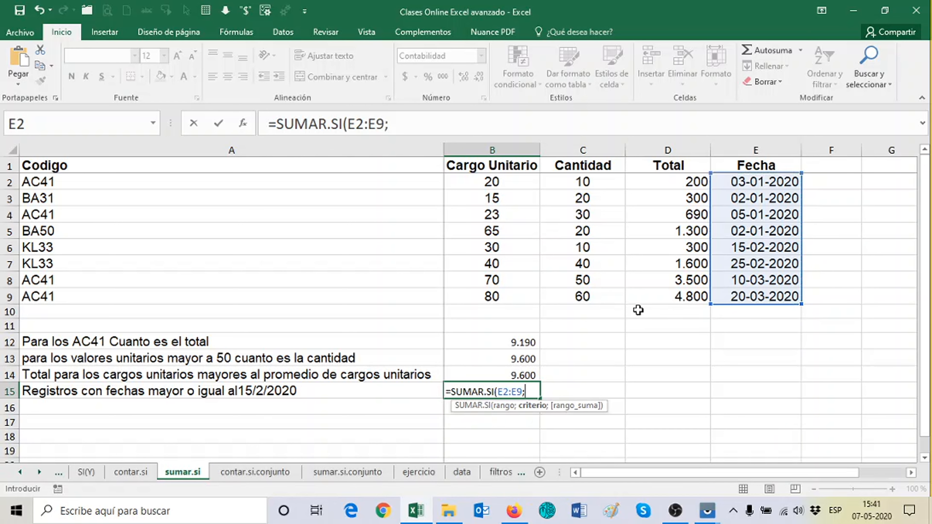
Complete the B15 formula with the criterion ">=15/2/2020" and the totals D2:D9 as the sum range.
text(">=)
text(")
key(BackSpace)
text(15/2)
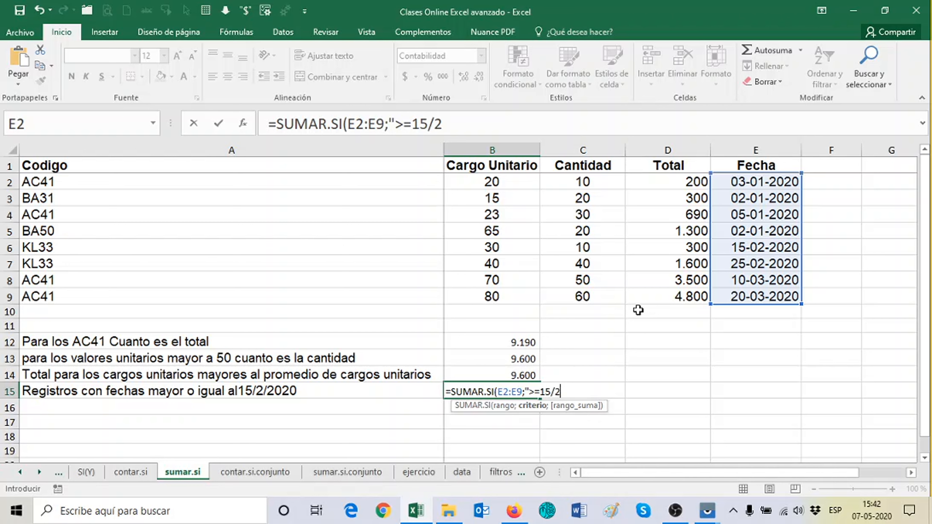
text(/2020)
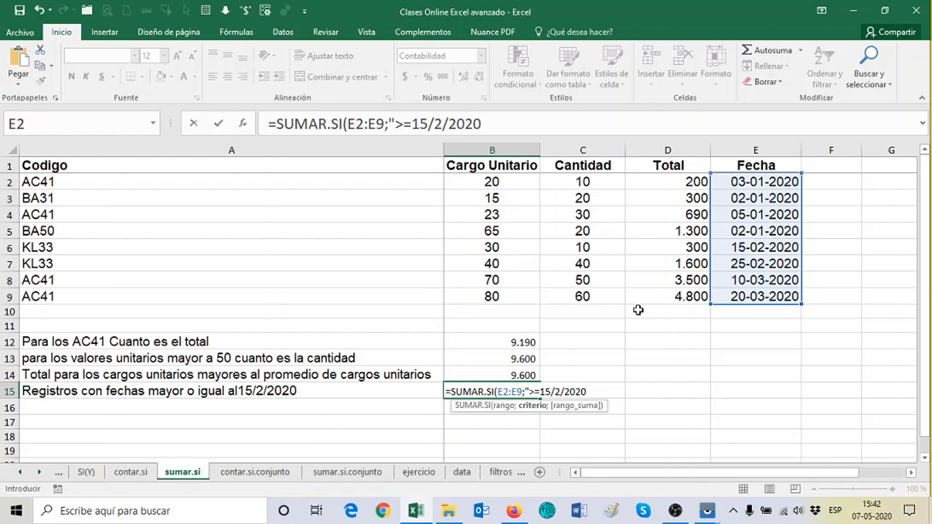
text(";)
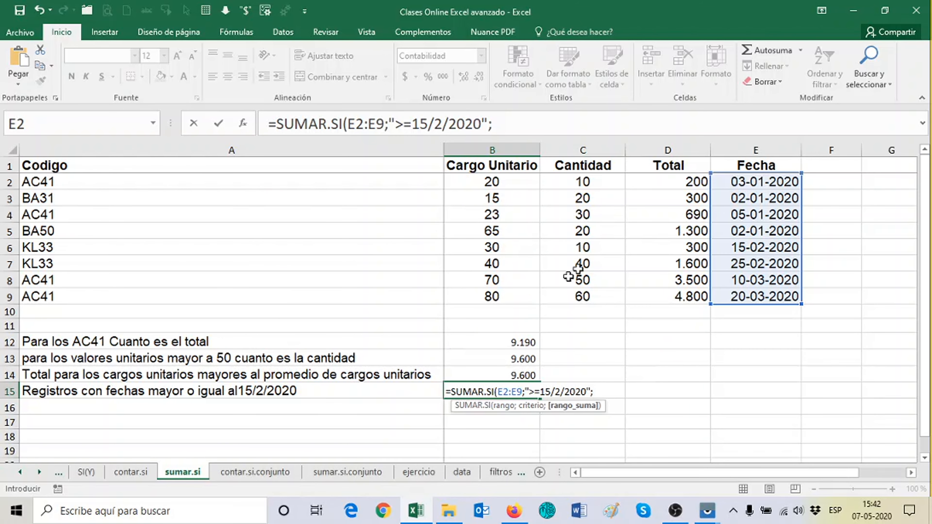
drag(677, 181, 684, 294)
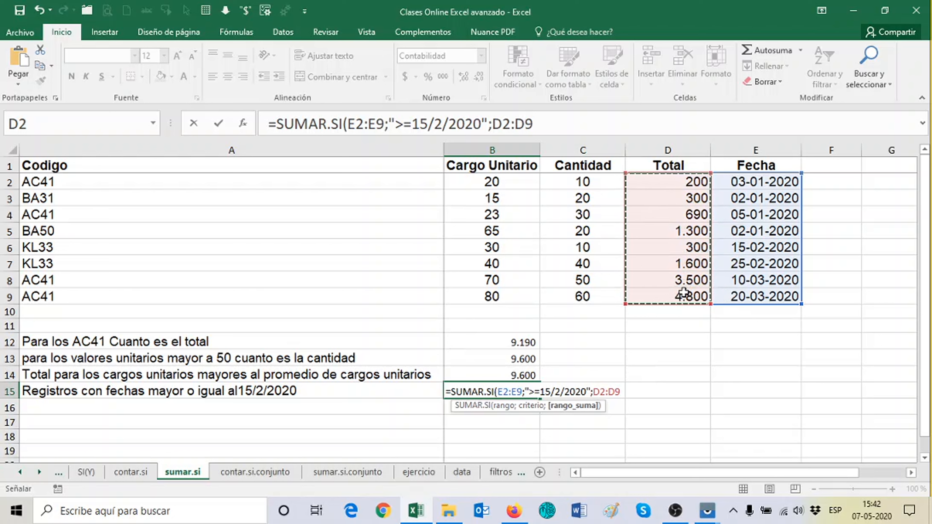
key(Return)
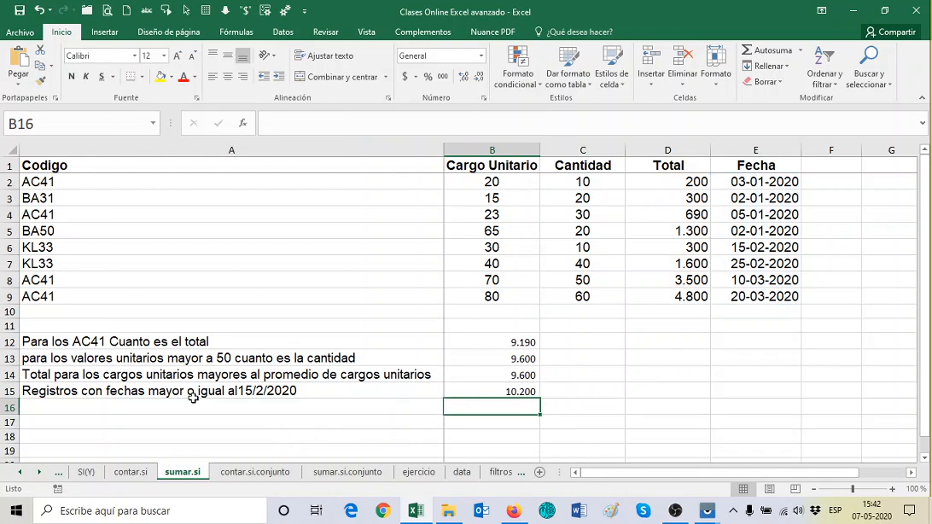
Append ", obtener el total" to the question in A15 and select the totals D6:D9 to check the B15 sum.
click(315, 392)
double_click(316, 392)
text(,)
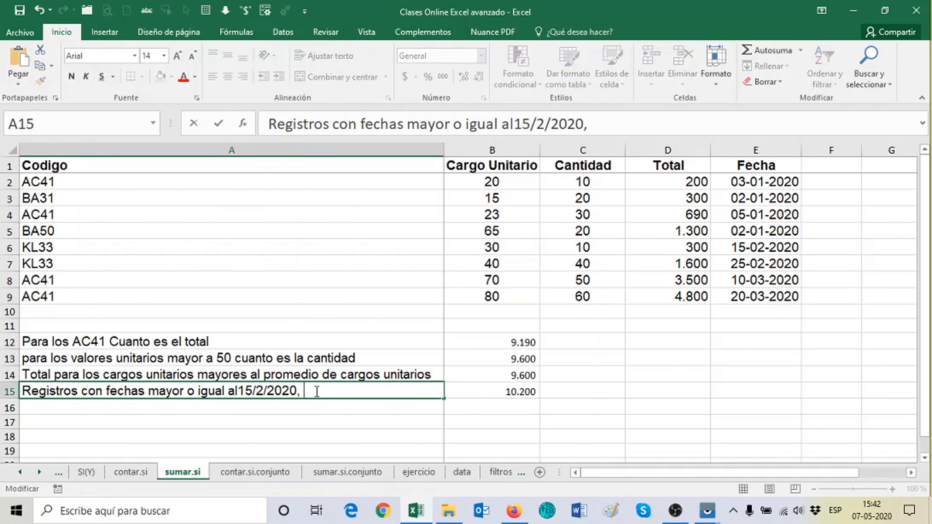
text( obtener el total)
key(Return)
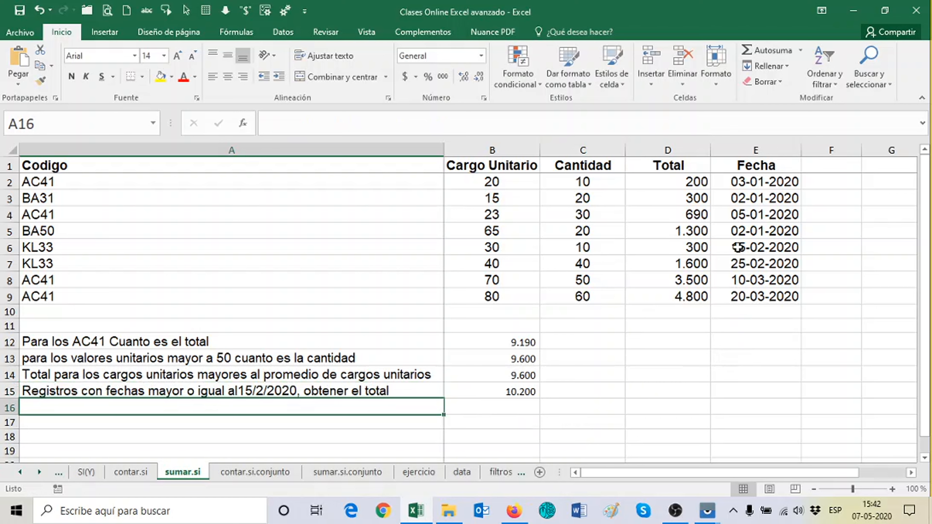
drag(692, 247, 698, 299)
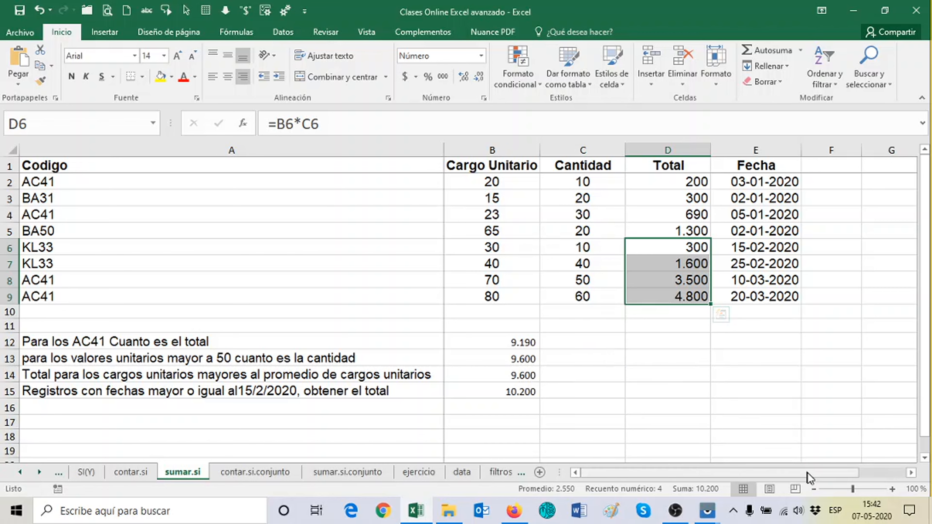
Enter the date 15/2/2020 in cell G1 as a reference date.
click(815, 490)
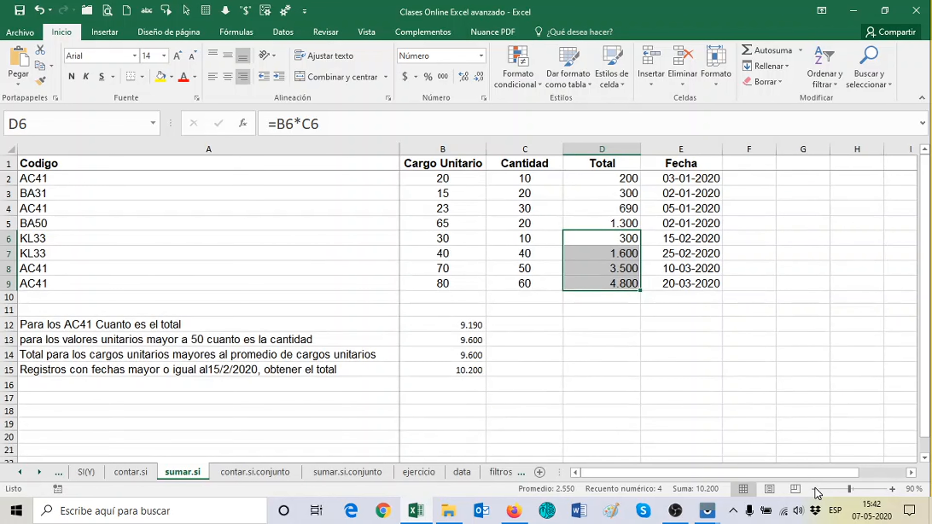
click(798, 164)
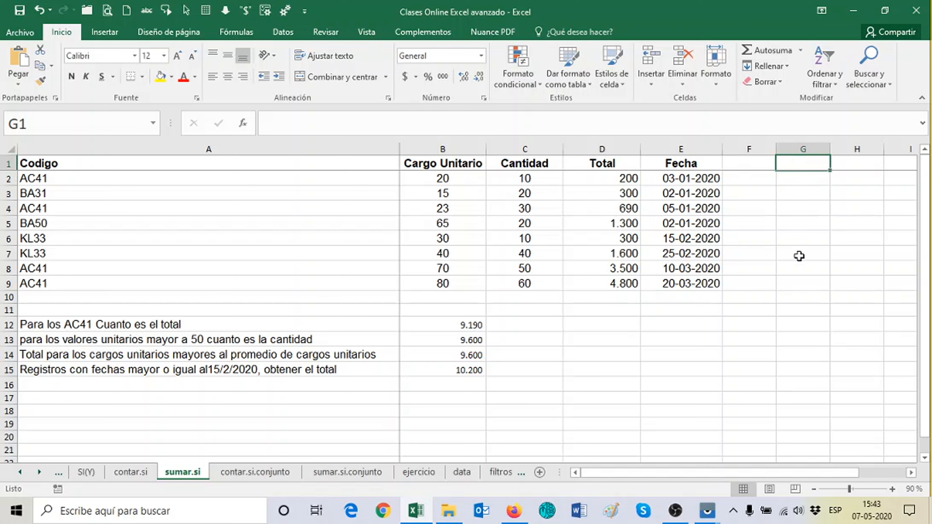
text(15)
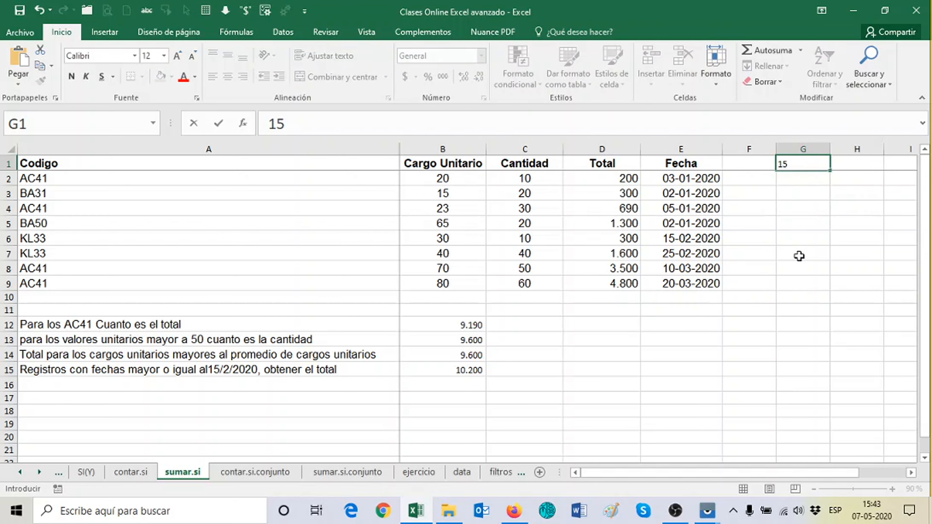
text(/2/202)
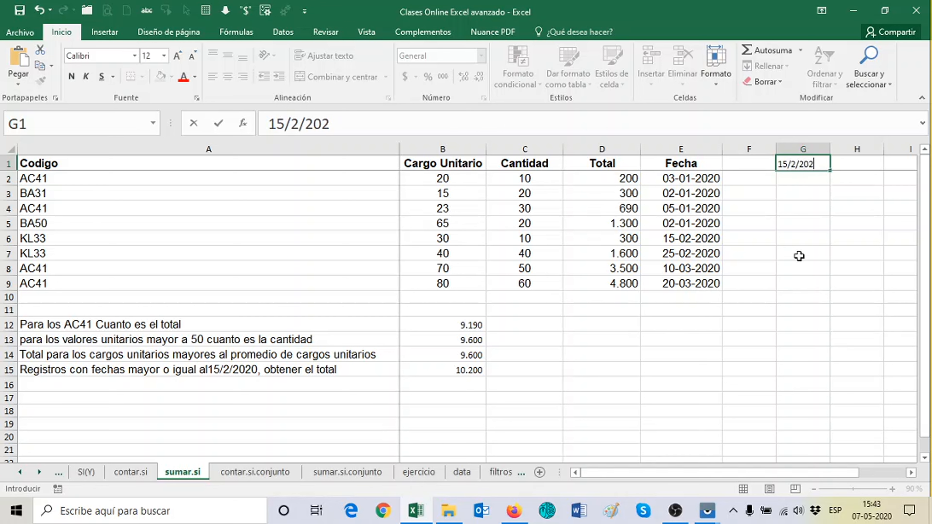
text(0)
key(Return)
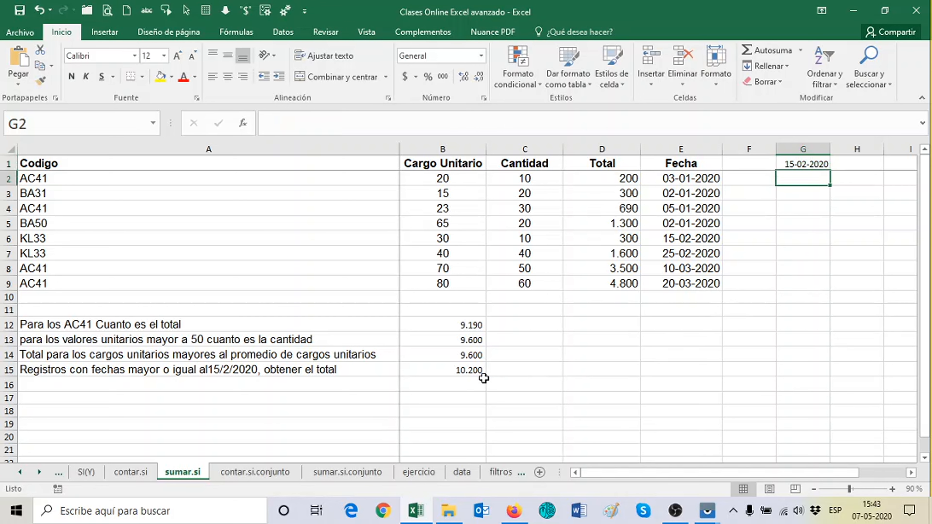
Copy the A15 question down to A16 and reword it as "Registros con fechas mayor o igual a fecha en G!, obtener el total".
click(463, 385)
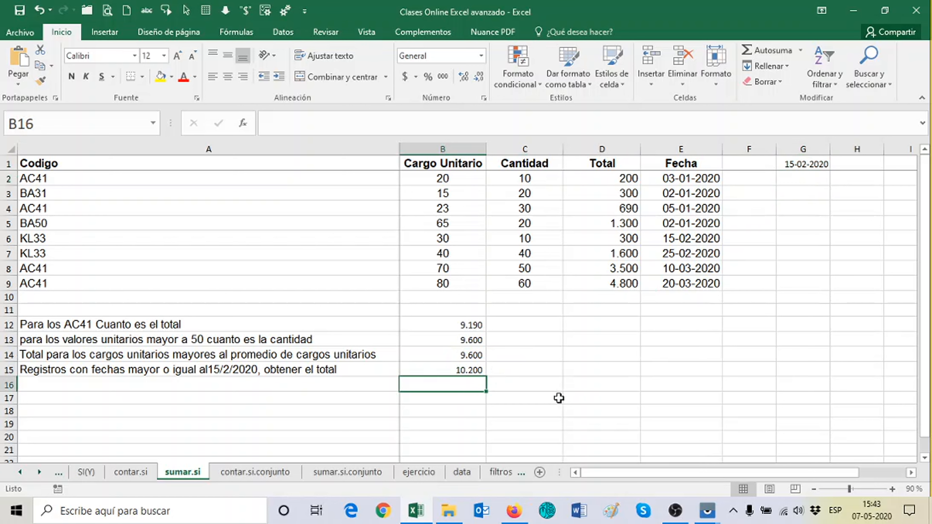
click(294, 372)
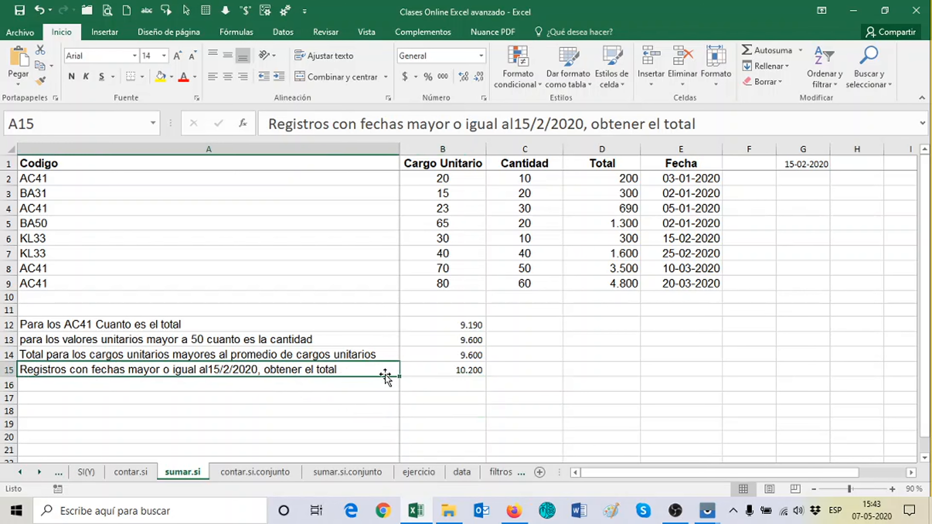
drag(399, 376, 396, 389)
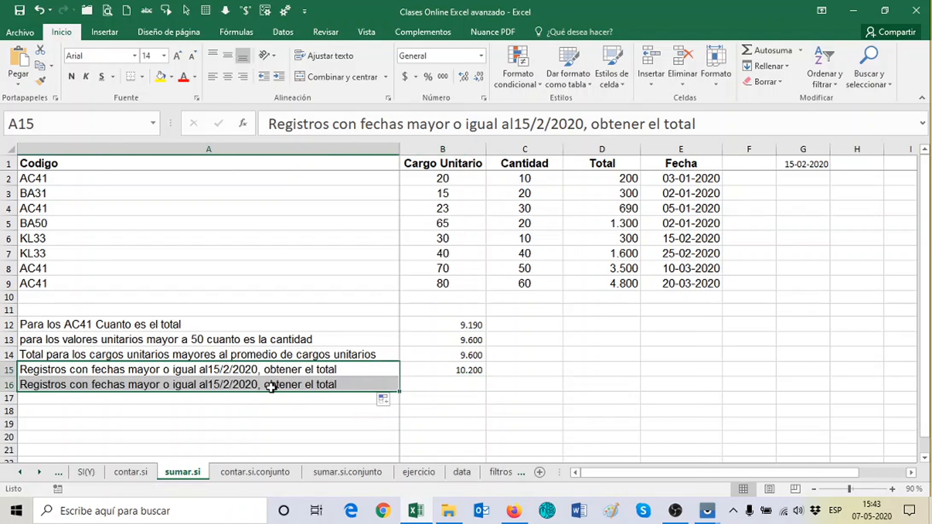
click(271, 386)
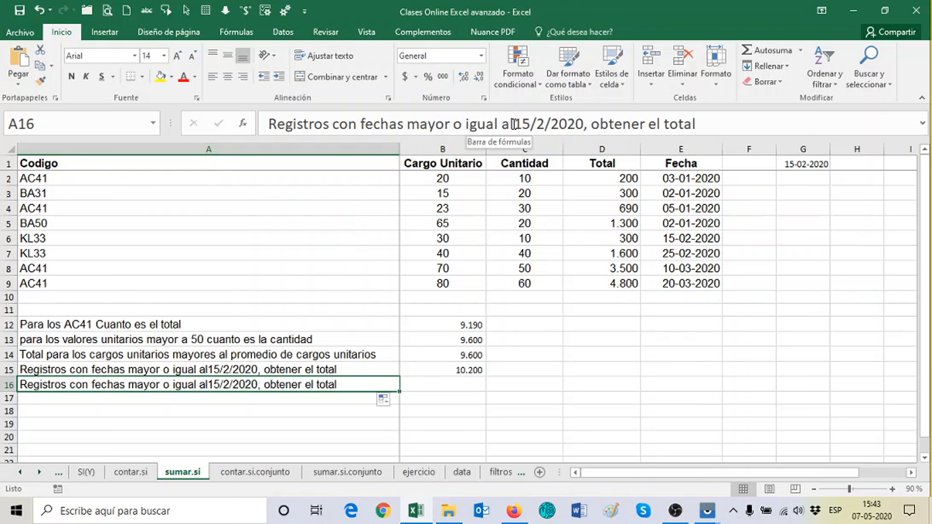
drag(584, 124, 511, 129)
key(BackSpace)
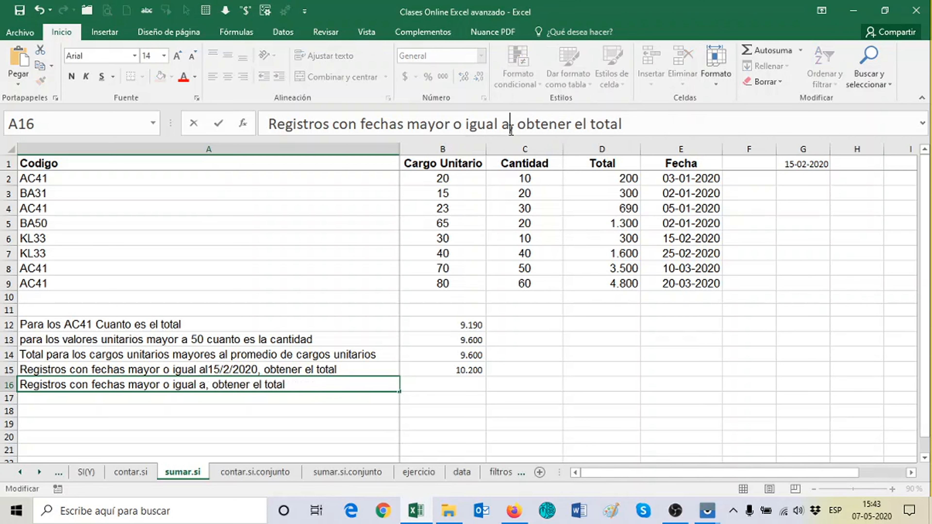
text(fecha)
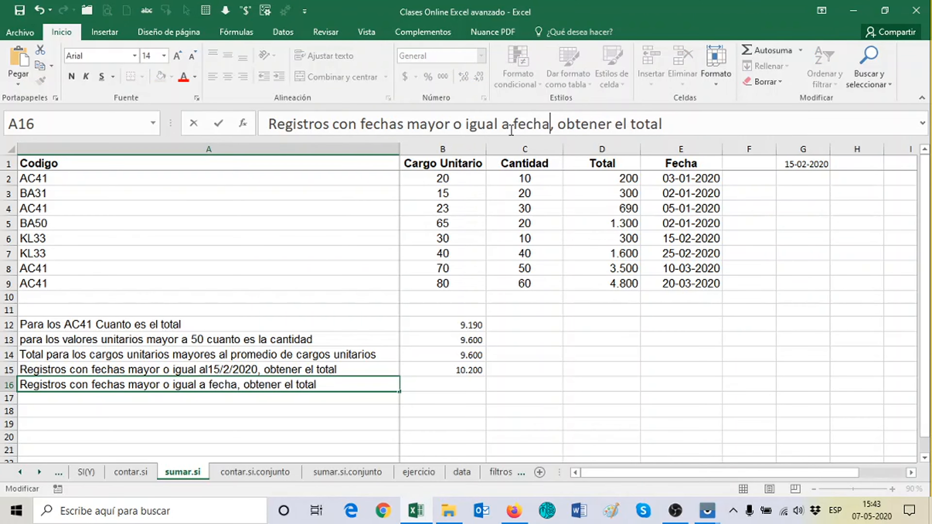
text( en)
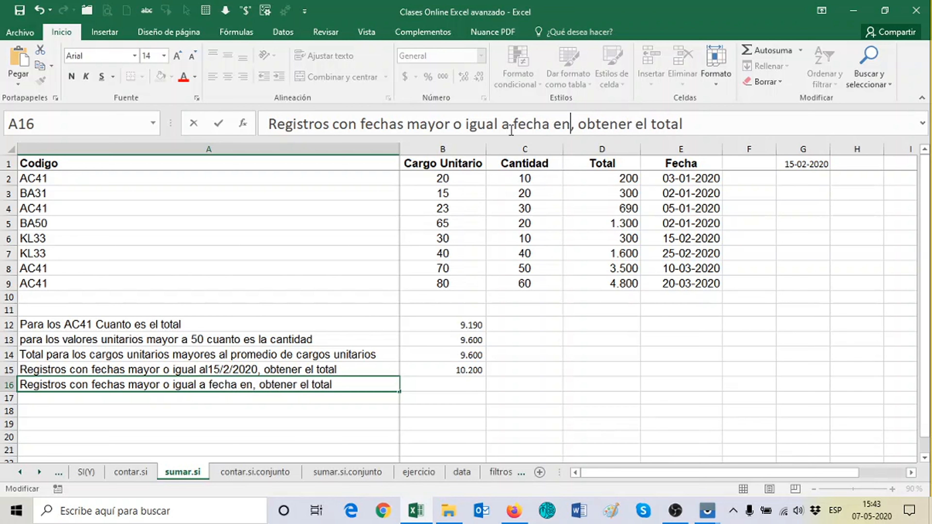
text( G!)
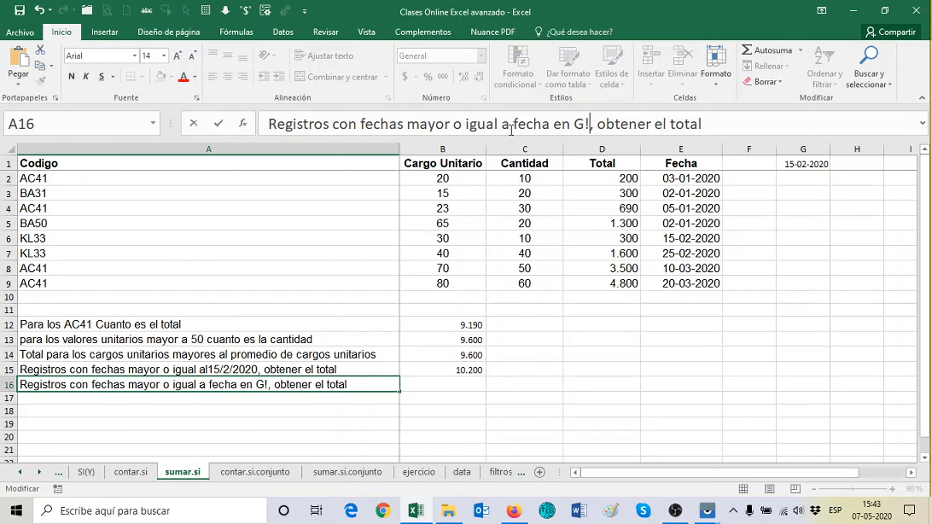
key(Return)
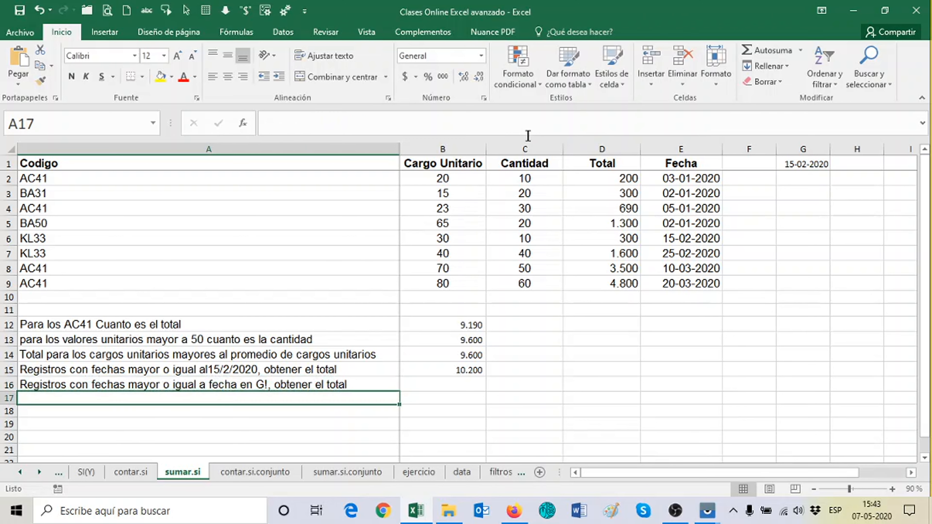
Start a SUMAR.SI formula in B16 with the dates E2:E9 as the range to evaluate.
click(470, 385)
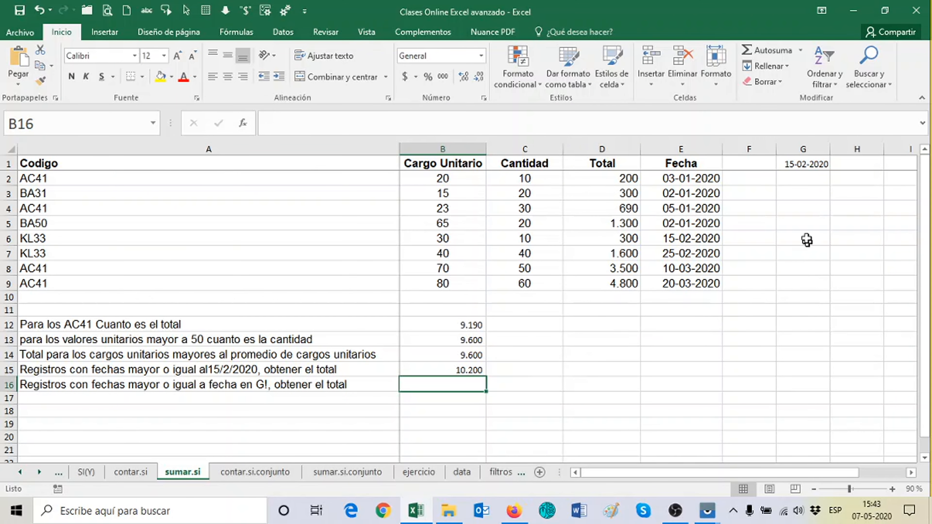
click(791, 166)
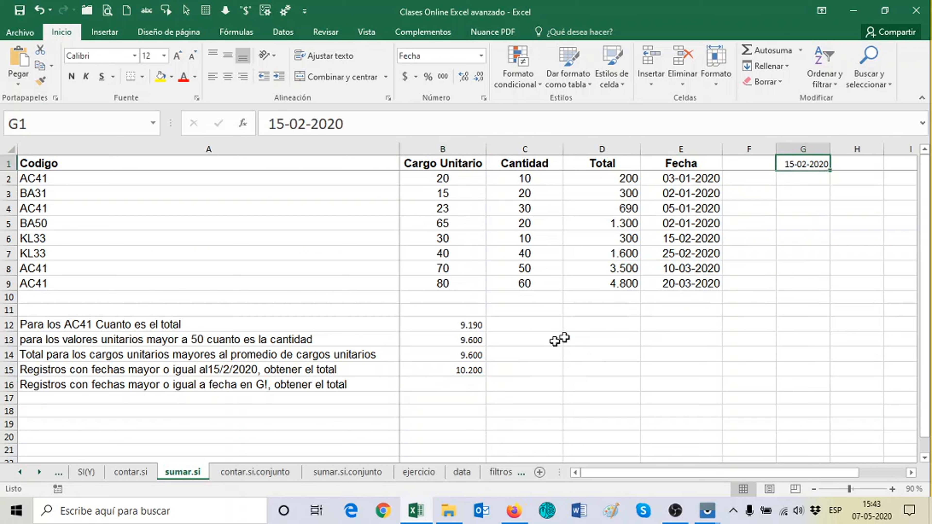
click(437, 384)
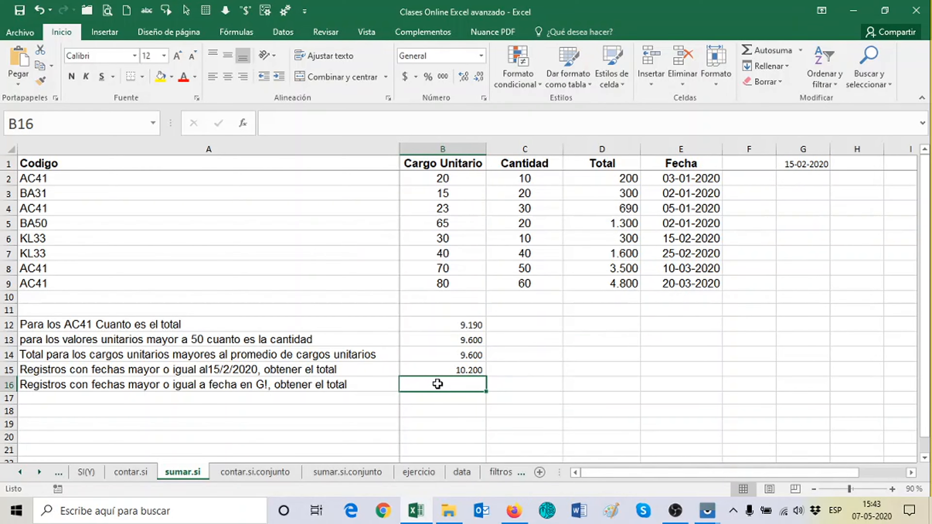
text(=SU)
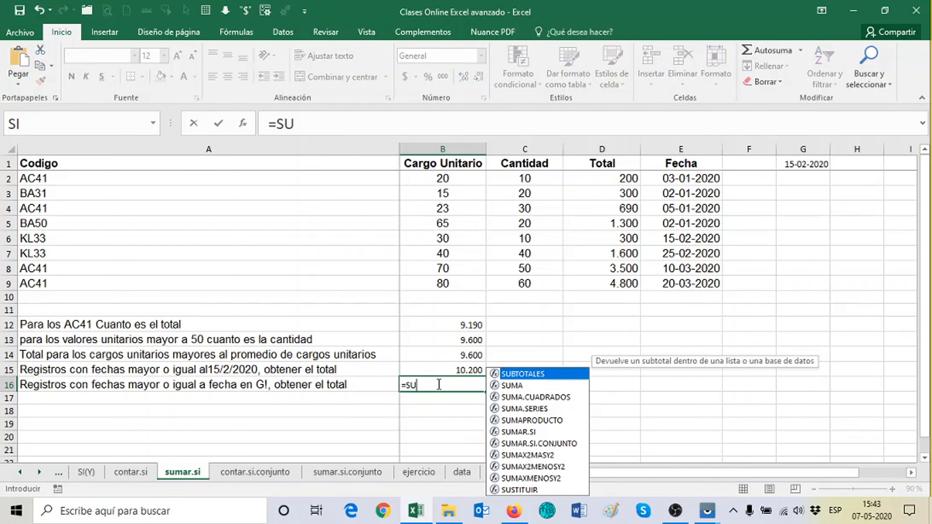
text(MAR.SI()
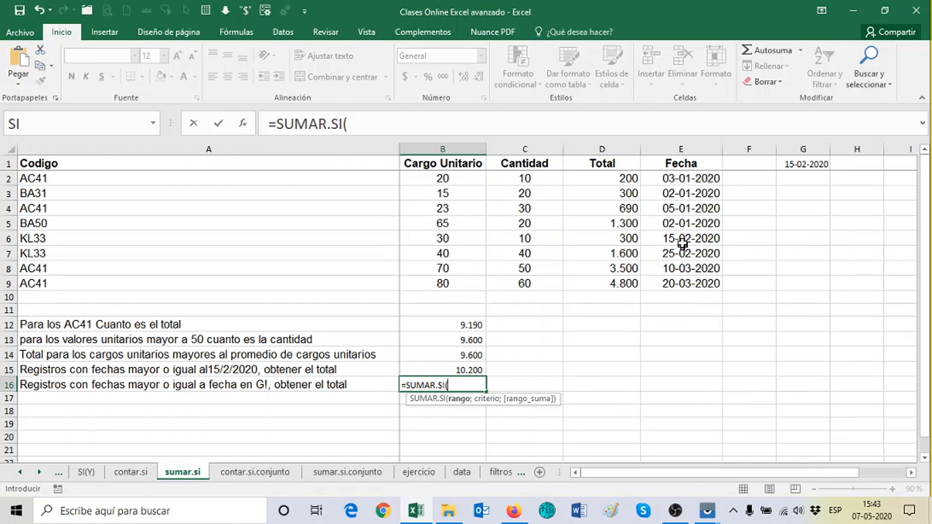
drag(671, 179, 679, 279)
text(;)
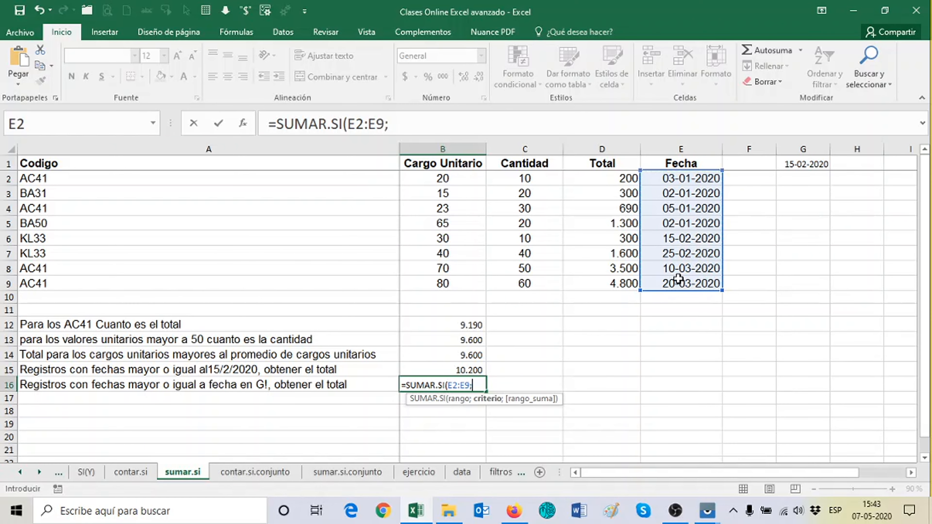
Complete the B16 formula with the criterion ">="&G1 and the sum range D2:D9, and format the result with thousands separators.
text(">=")
text(&)
click(812, 164)
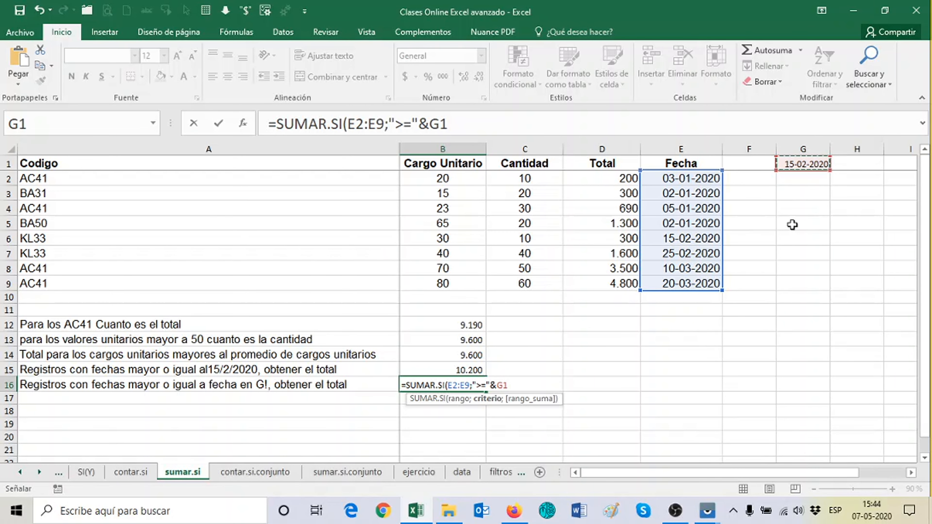
text(;)
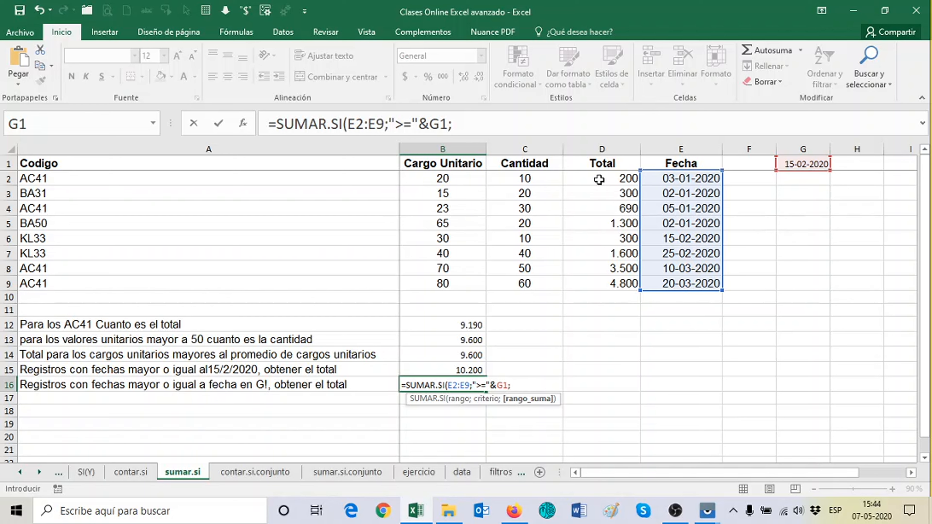
drag(604, 179, 607, 282)
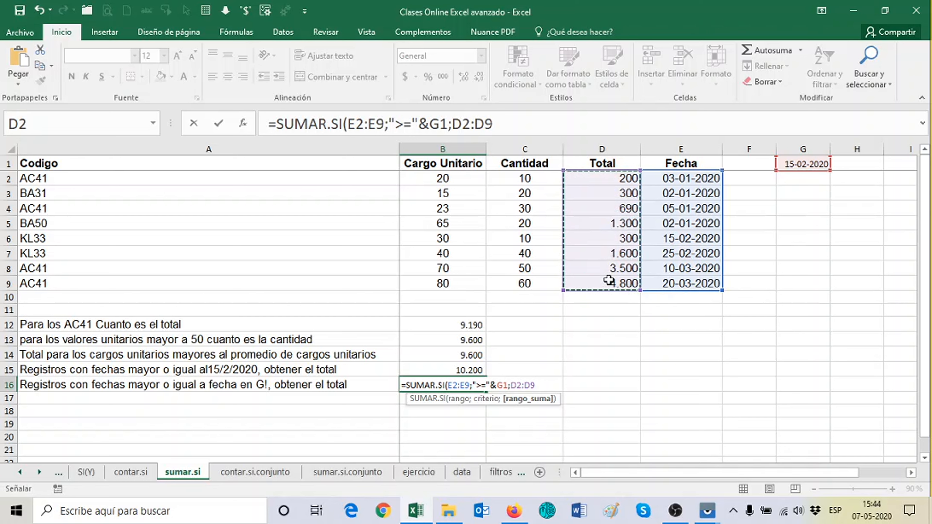
key(Return)
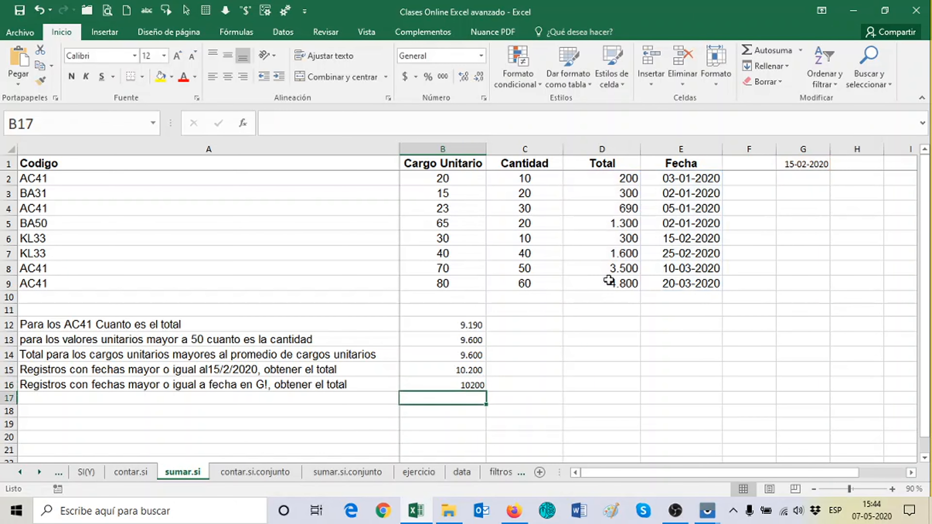
click(459, 384)
click(442, 76)
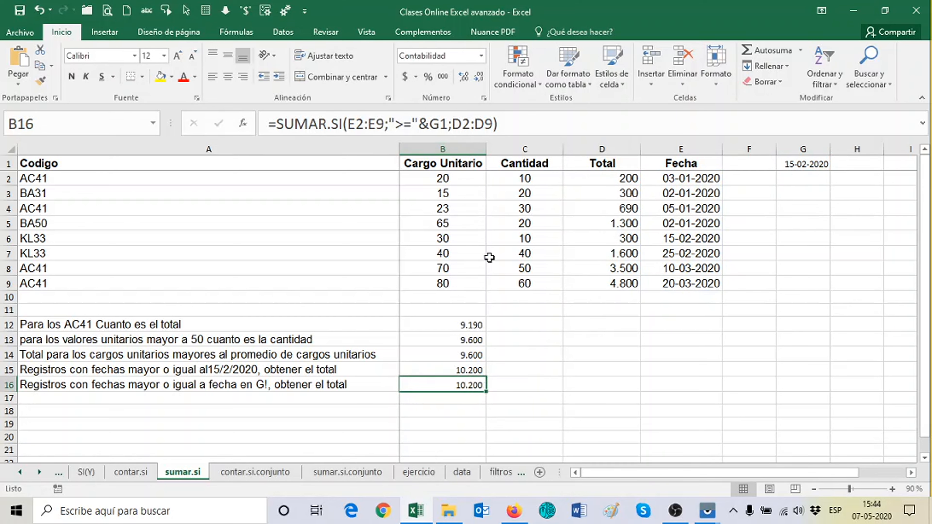
Set the date in G1 to 20/2/2020 and select the totals D7:D9 to check the B16 sum.
click(802, 165)
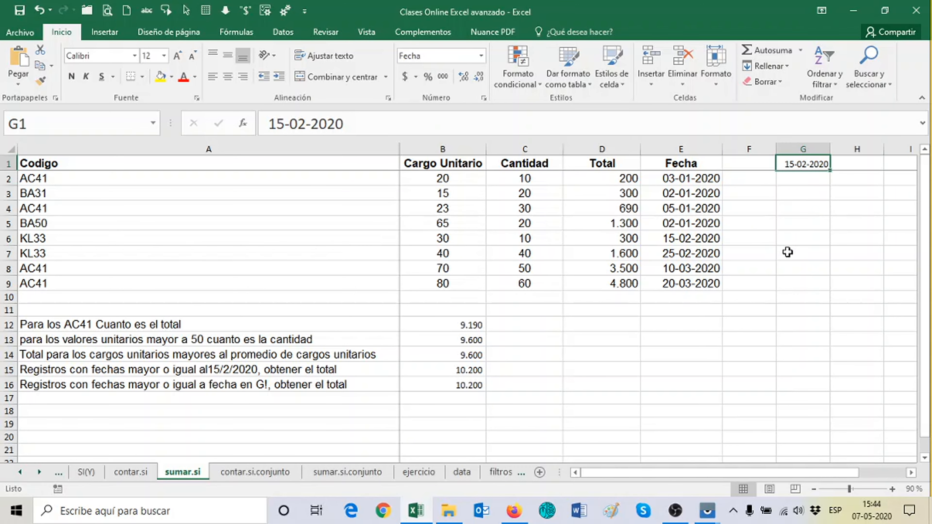
text(20)
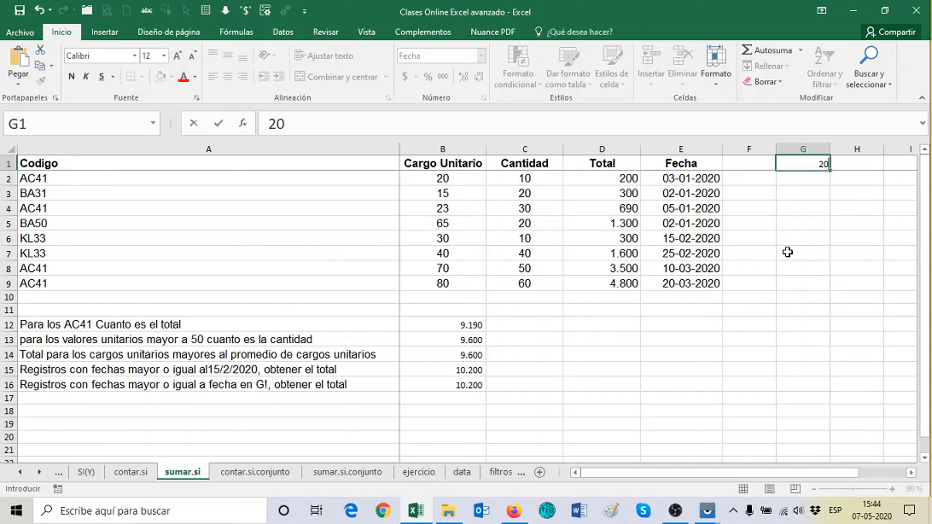
text(/2/2020)
key(Return)
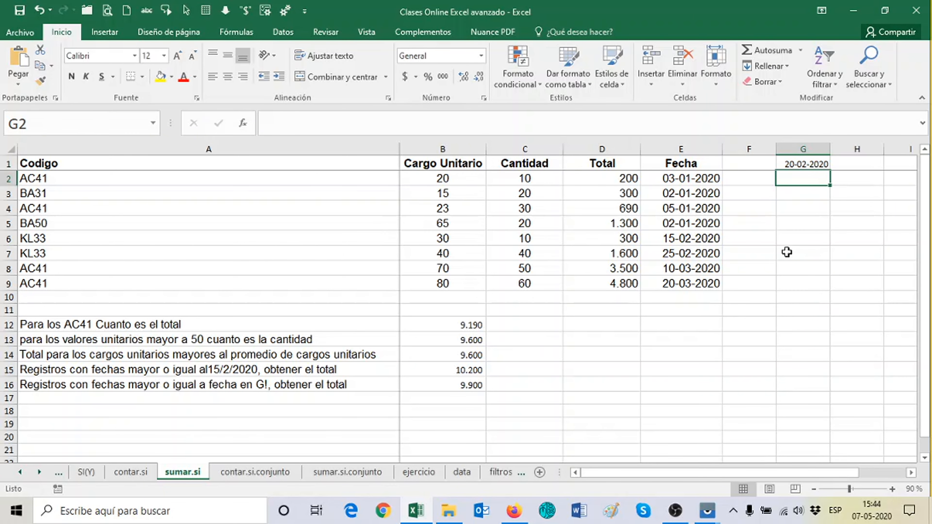
click(793, 164)
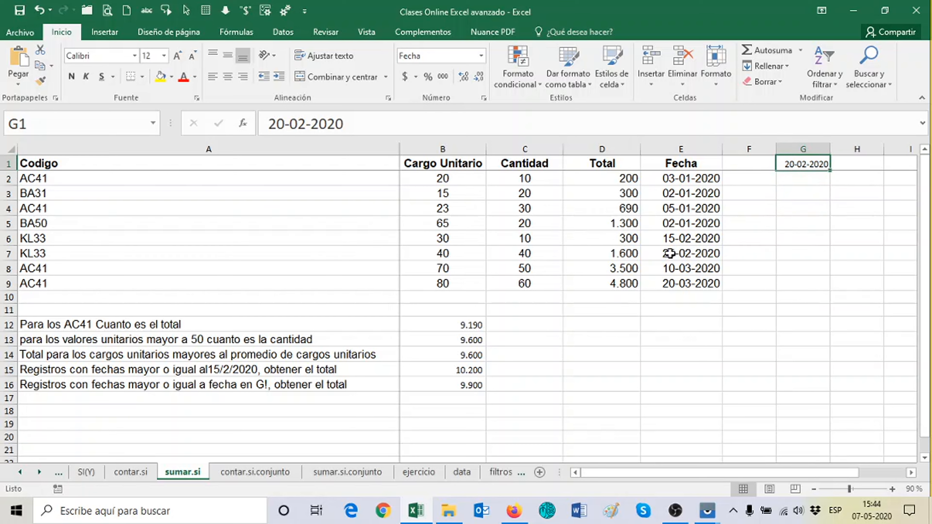
drag(608, 254, 621, 286)
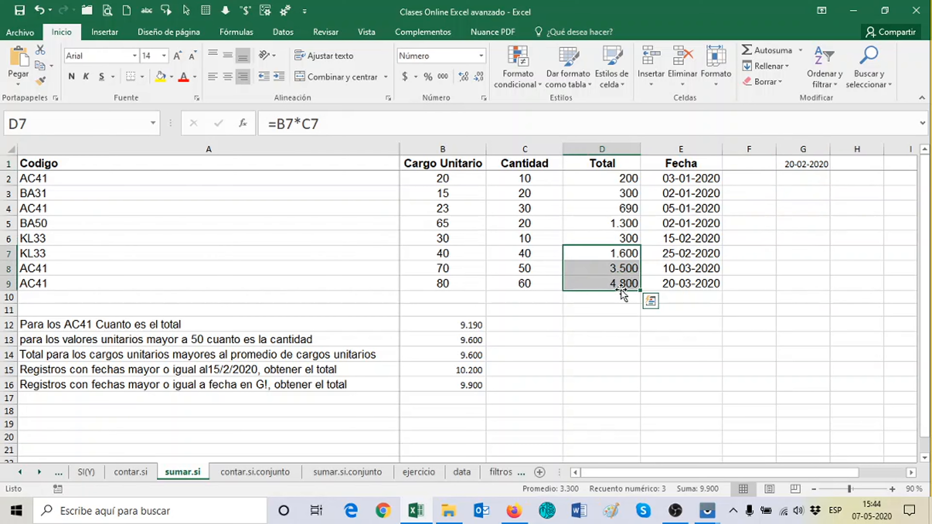
click(540, 384)
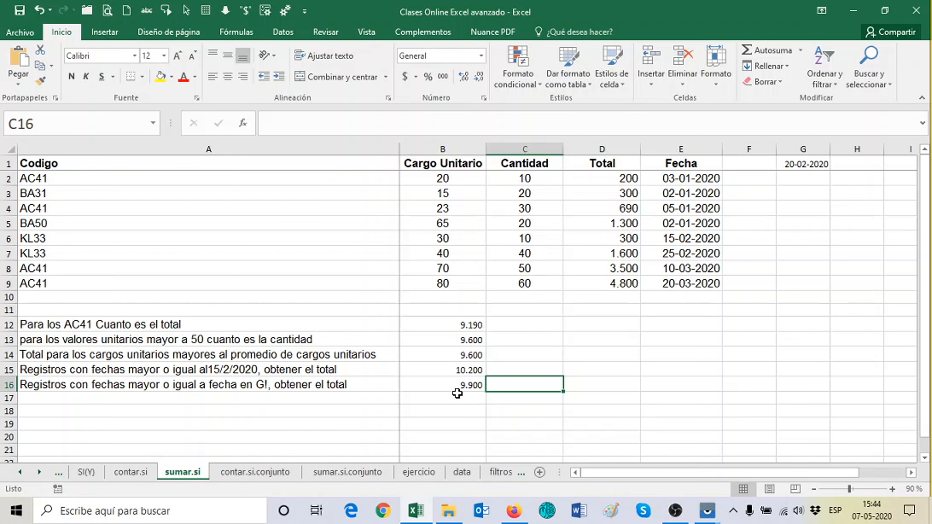
click(438, 385)
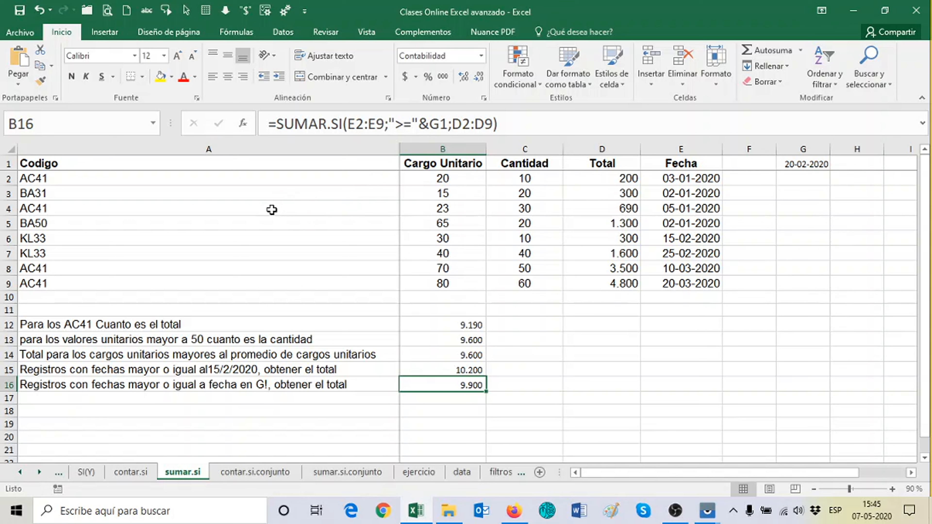
Create range names from the table A1:E9, using only the top row (Fila superior) as names.
click(263, 167)
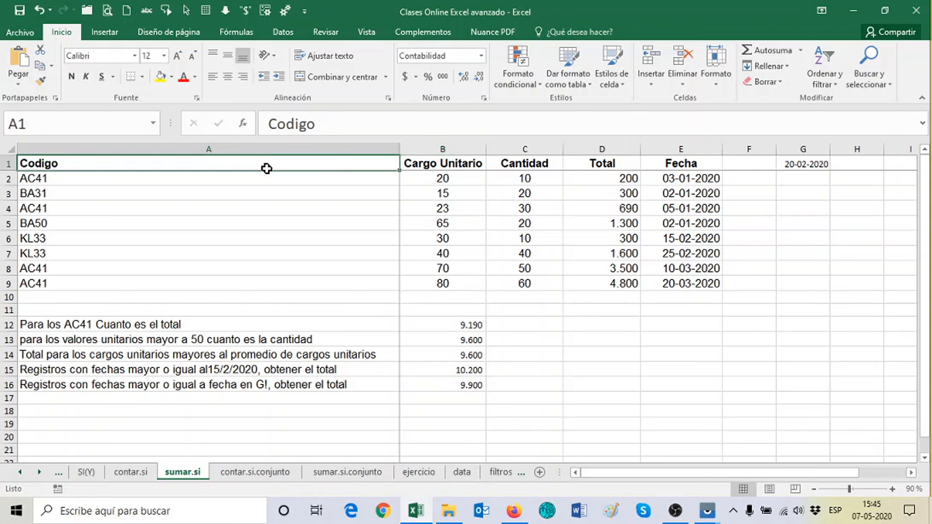
click(153, 123)
click(155, 122)
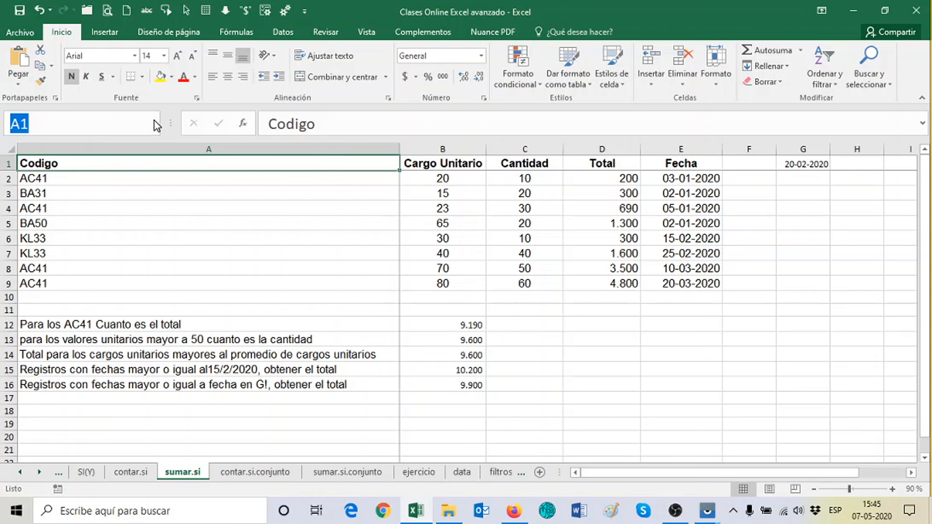
click(176, 164)
drag(324, 170, 662, 279)
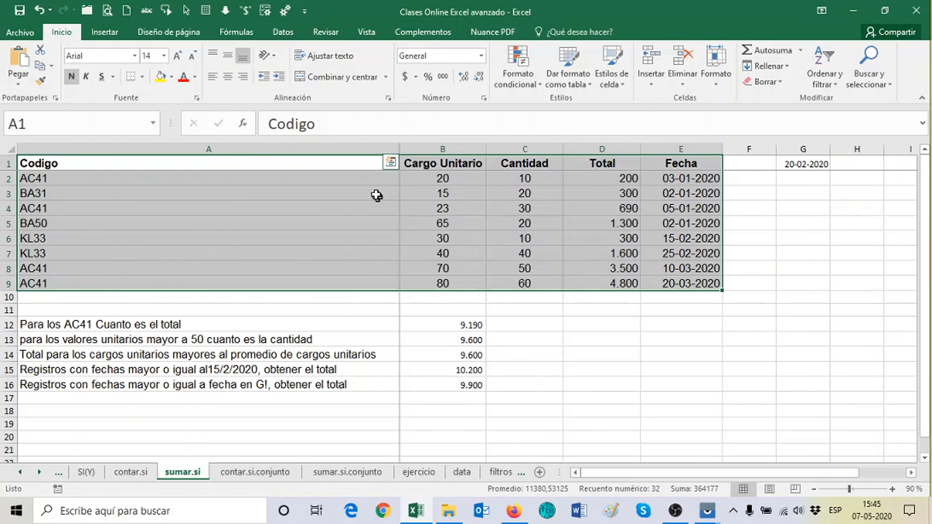
click(247, 33)
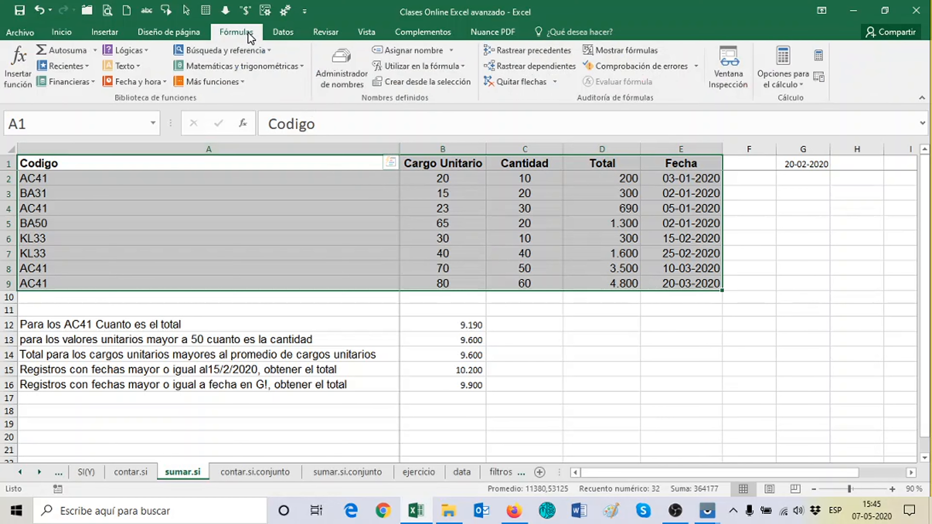
click(426, 83)
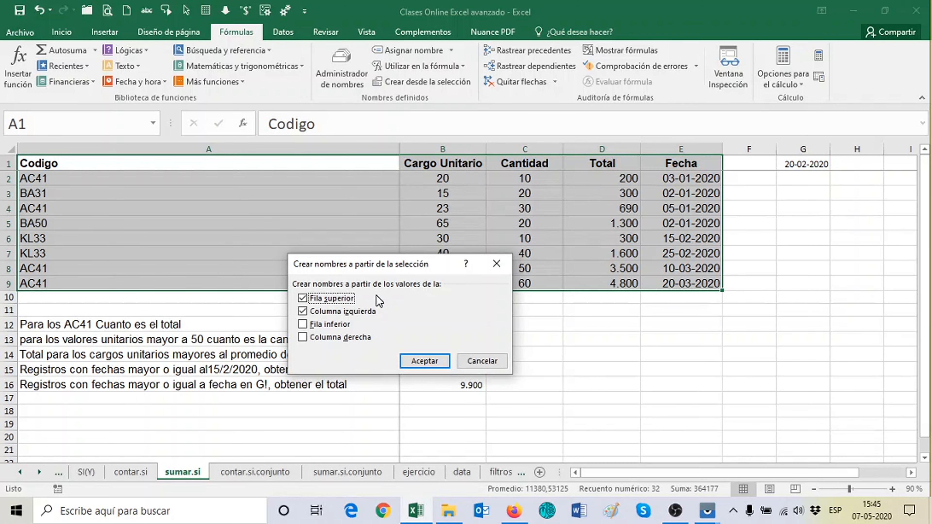
click(320, 311)
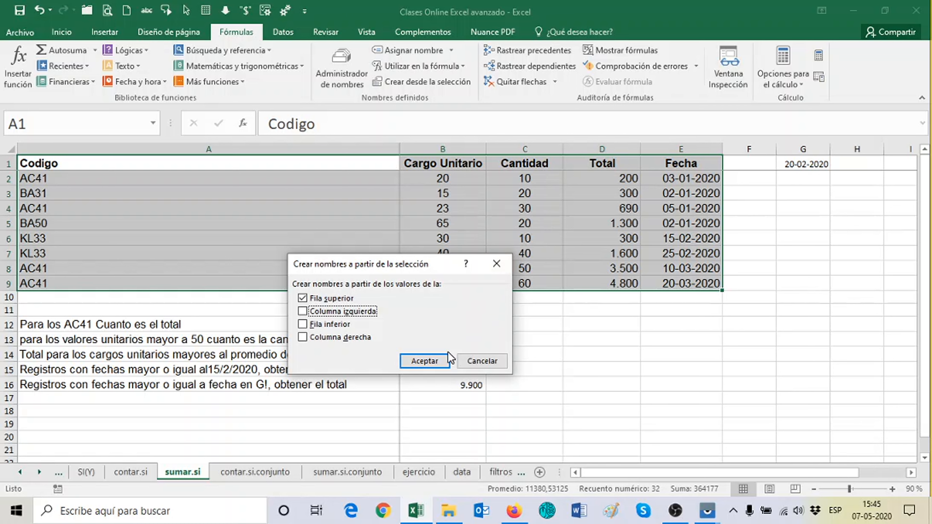
click(425, 361)
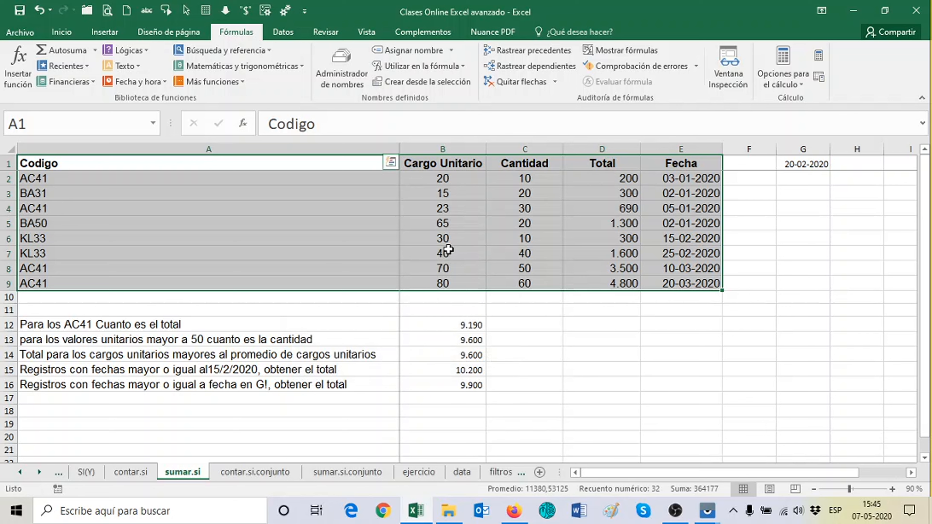
Go to the named ranges Cargo_Unitario, Cantidad, Fecha and Total in turn to check which cells each covers.
click(439, 165)
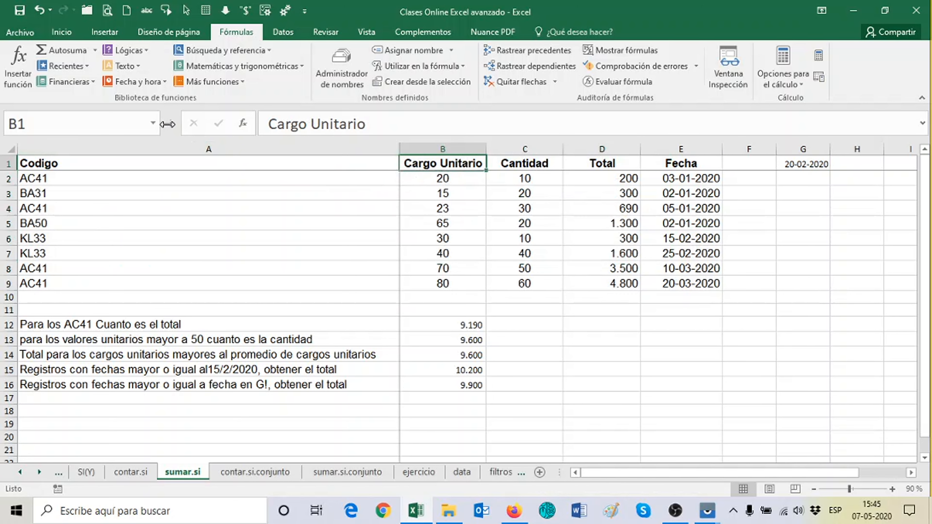
click(154, 123)
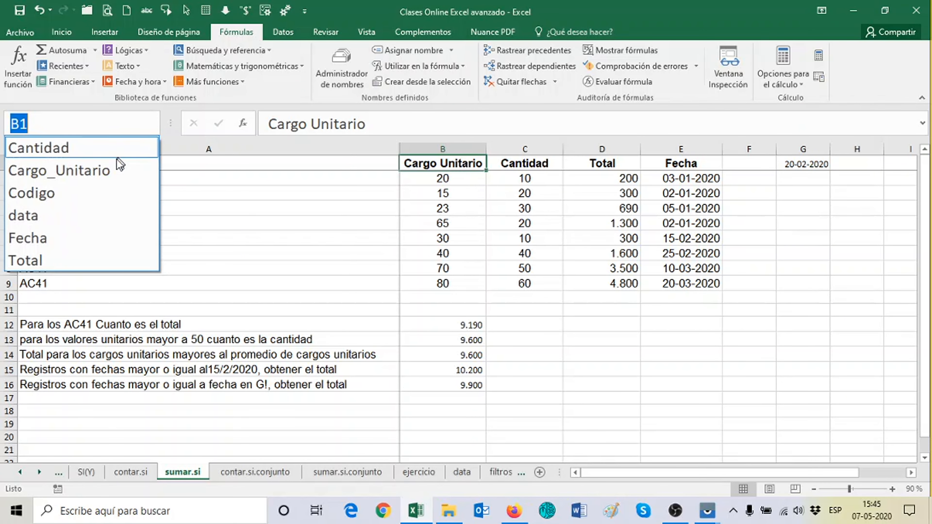
click(111, 171)
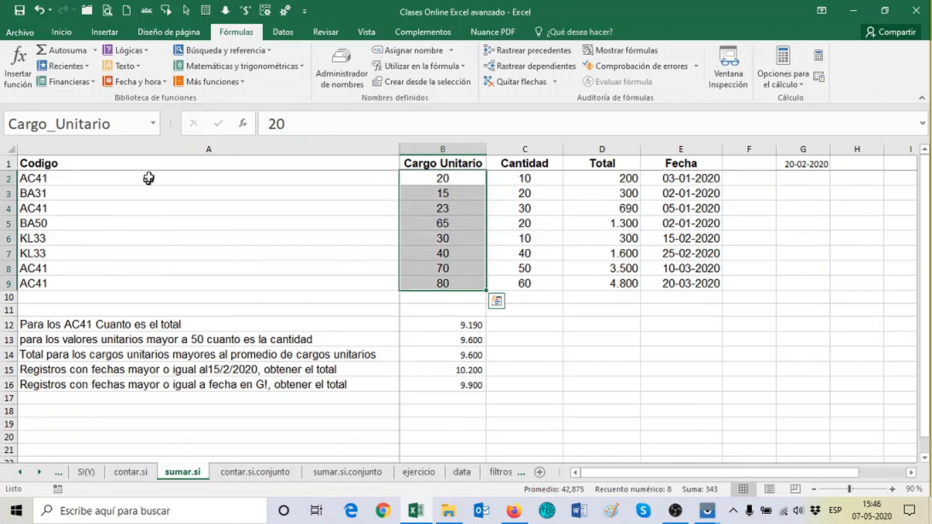
click(154, 124)
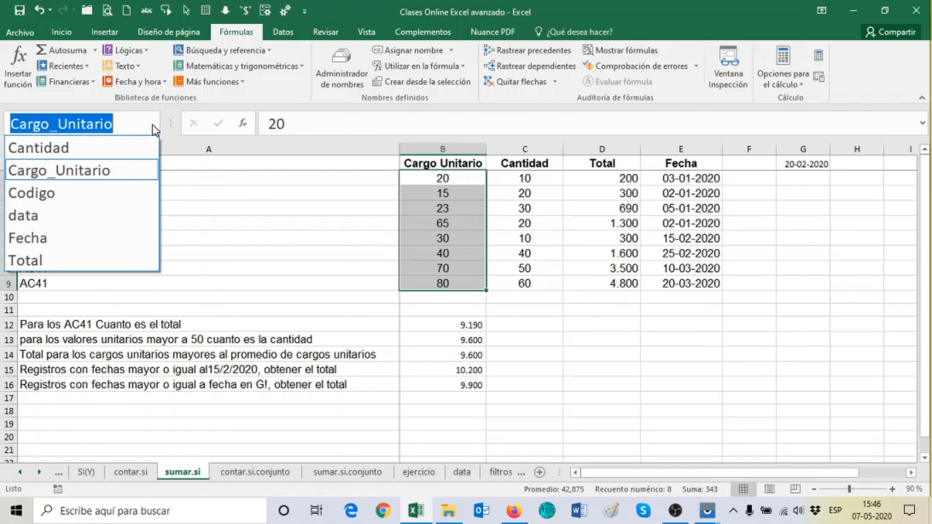
click(133, 149)
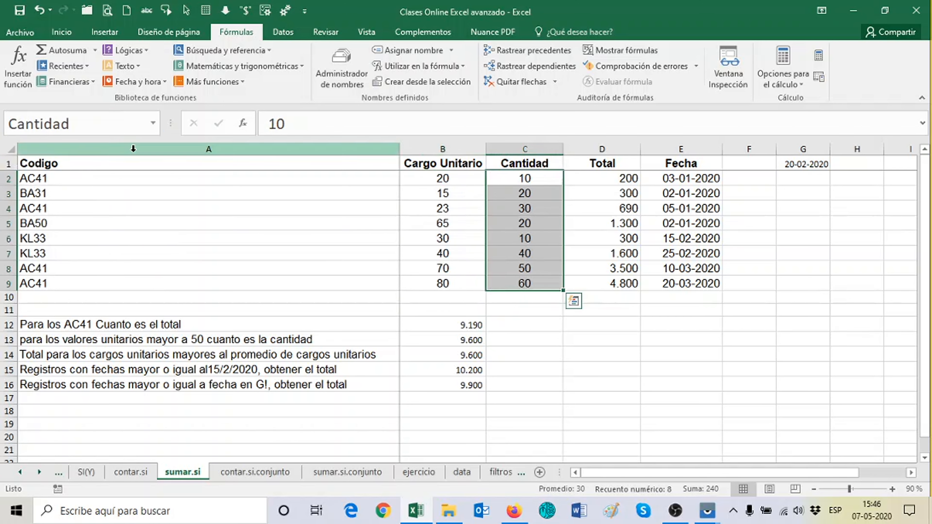
click(153, 123)
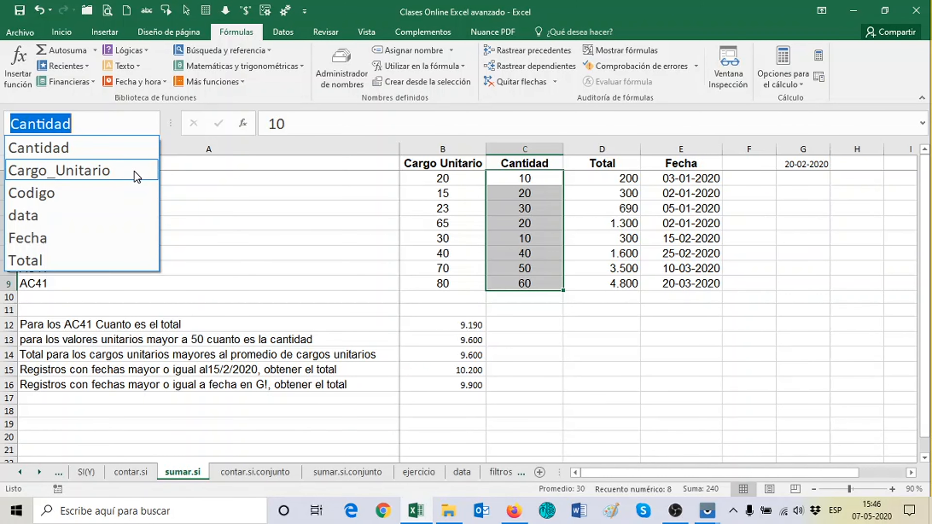
click(123, 239)
click(153, 124)
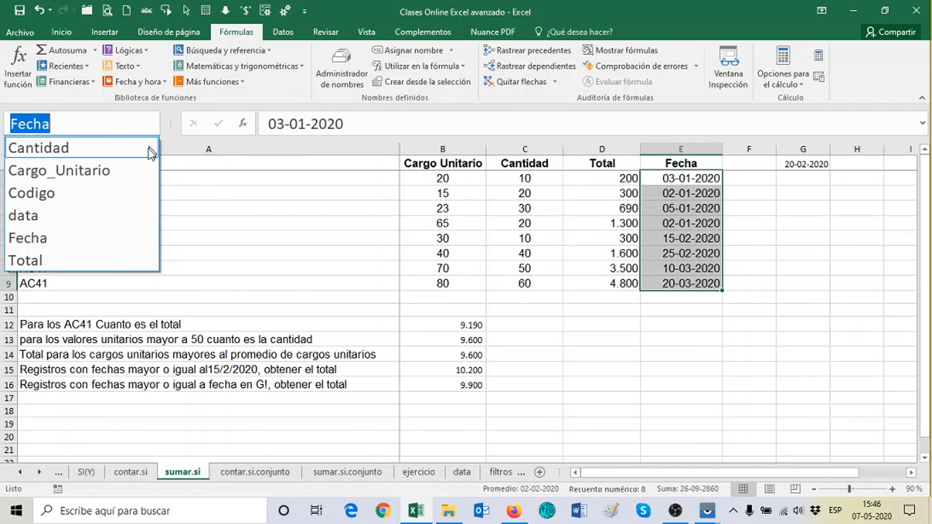
click(118, 262)
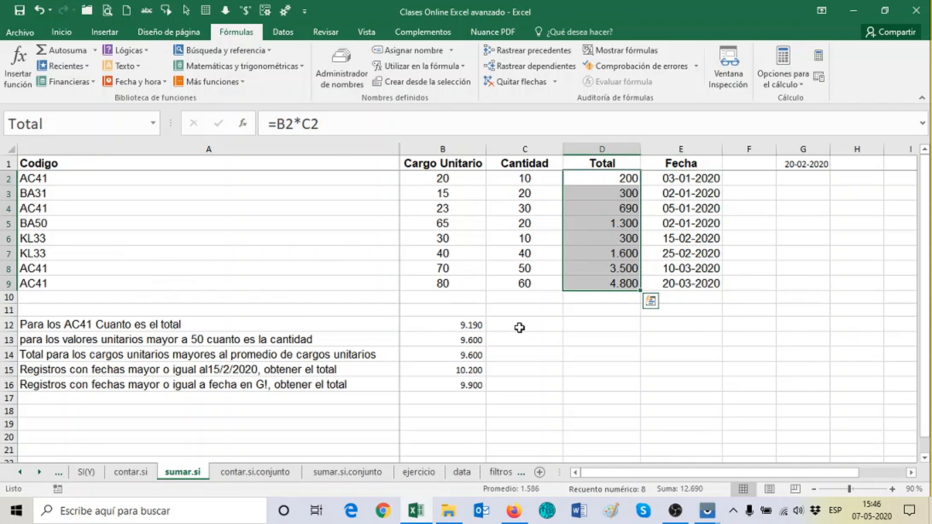
Start a SUMAR.SI formula in C12, beside the existing total for the AC41 code.
click(462, 324)
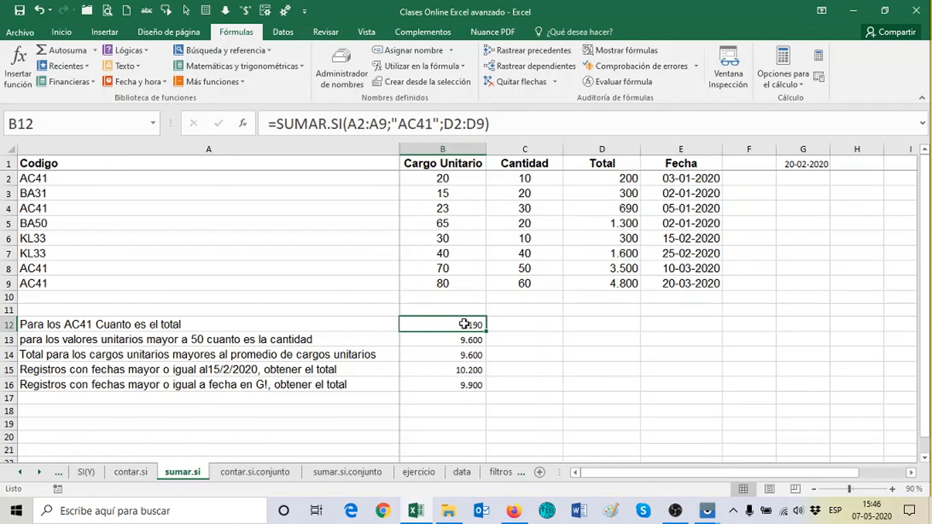
click(532, 328)
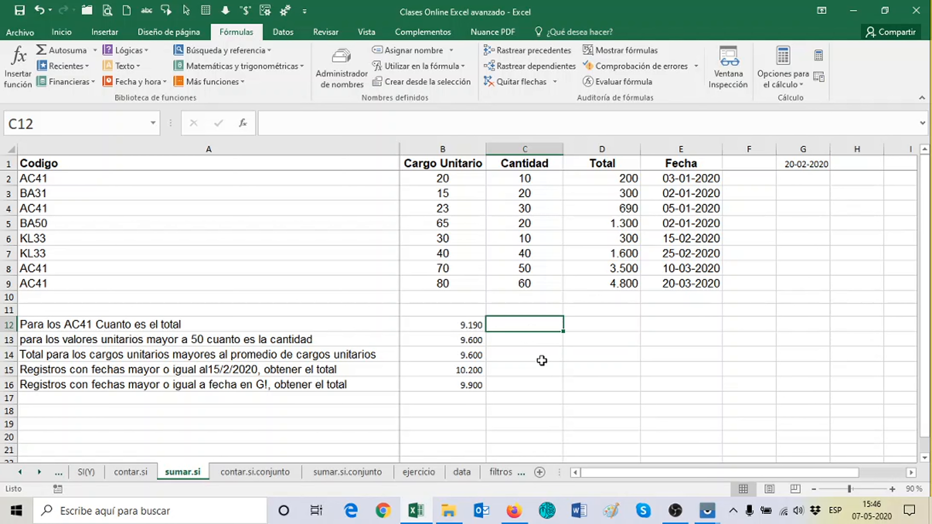
text(=SUMAR)
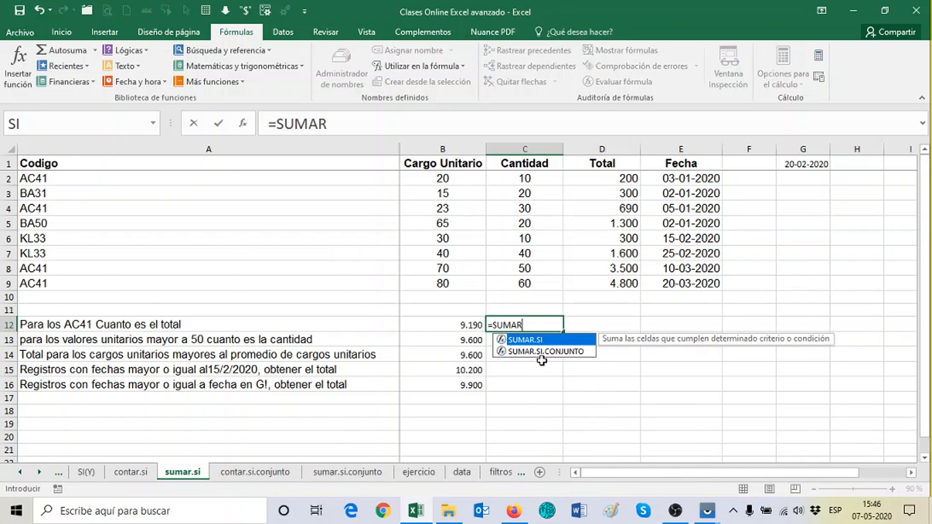
text(.SI()
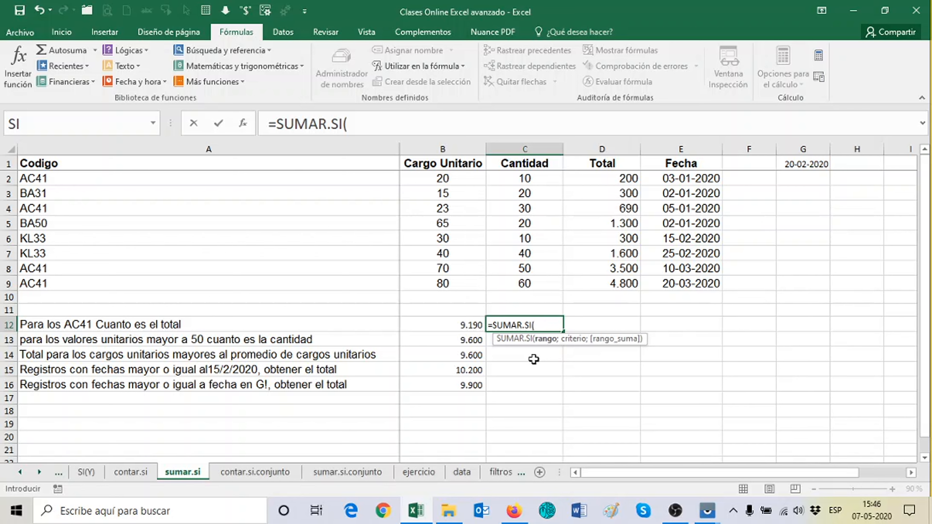
click(181, 178)
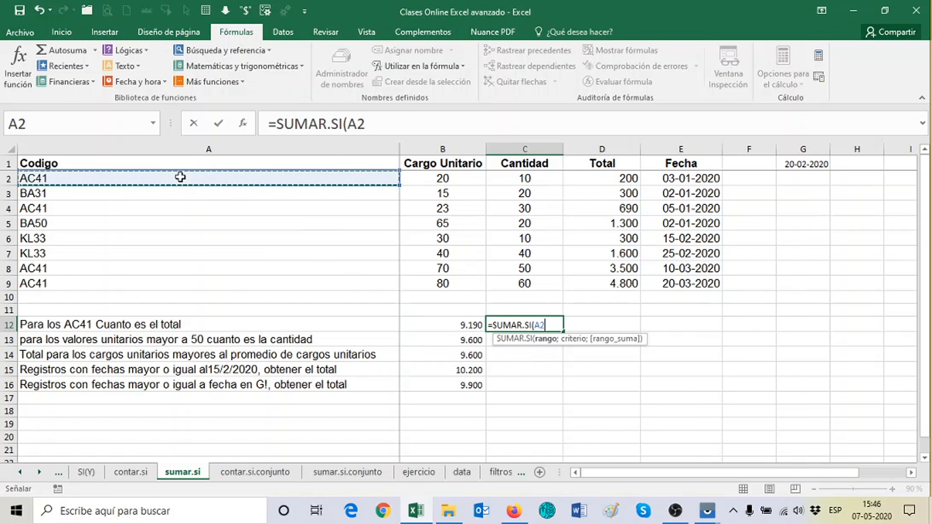
drag(180, 178, 193, 274)
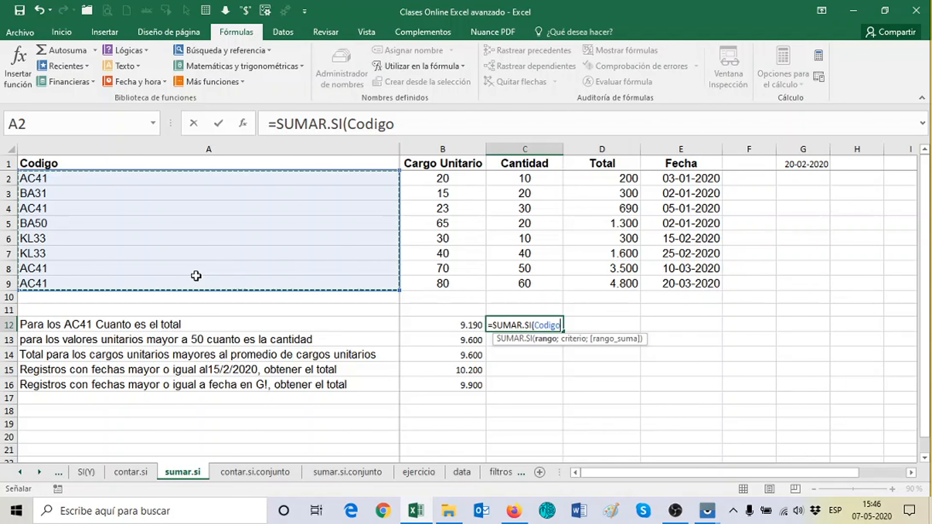
key(BackSpace)
key(BackSpace)
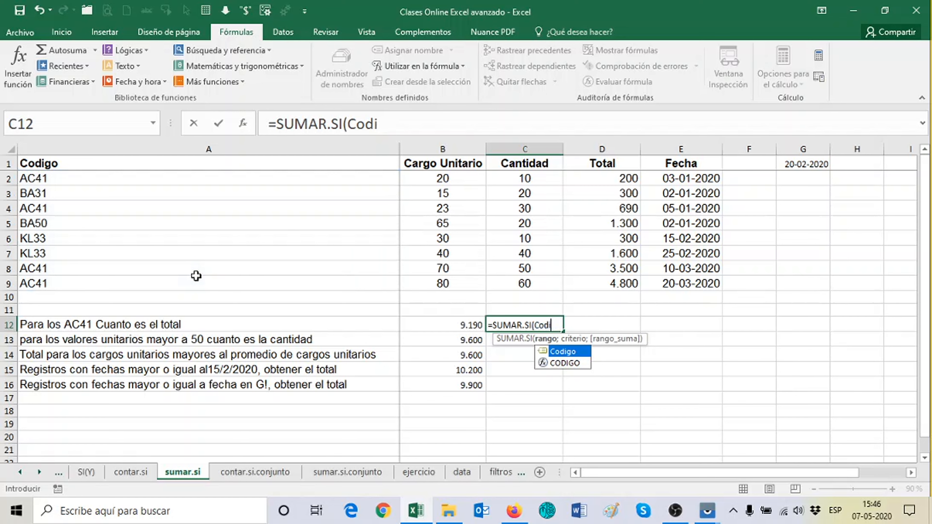
key(BackSpace)
key(BackSpace)
key(BackSpace)
key(BackSpace)
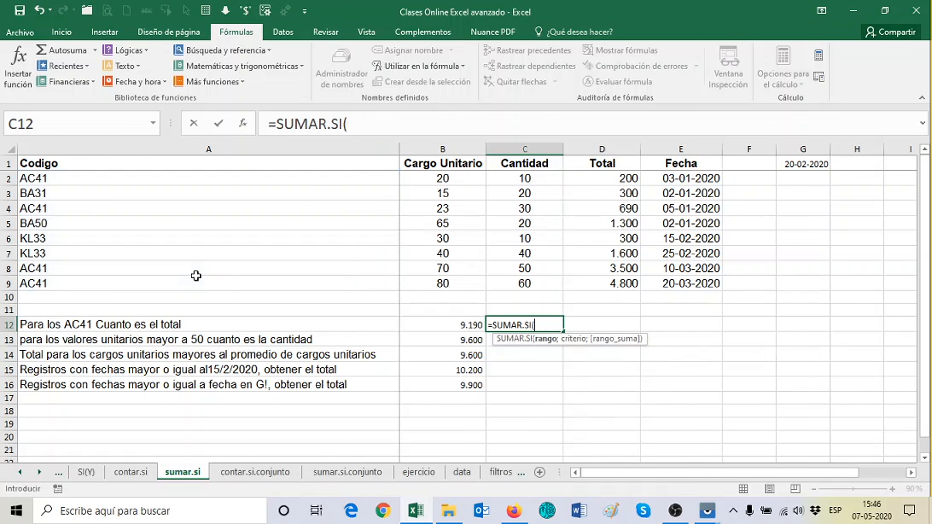
Insert the named range Codigo as the C12 formula's criteria range and enter "AC41" as its criterion.
key(F3)
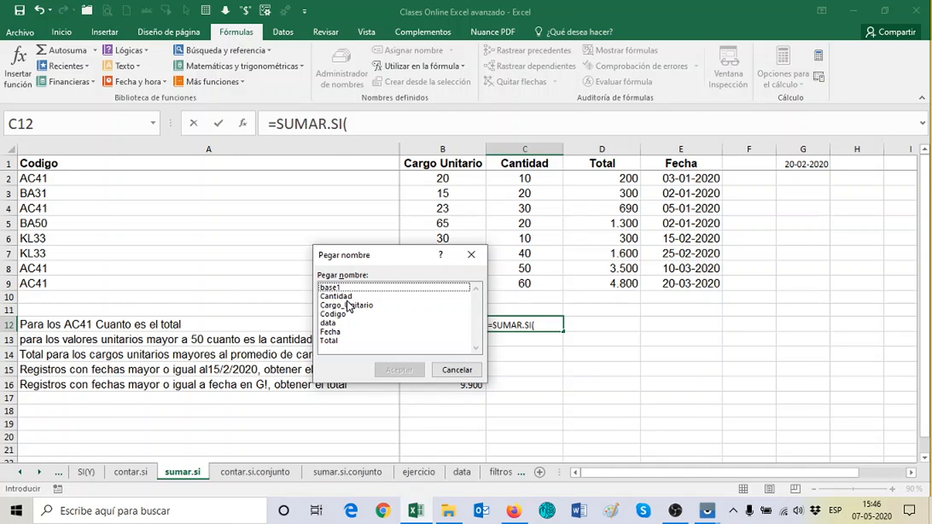
click(347, 315)
click(388, 374)
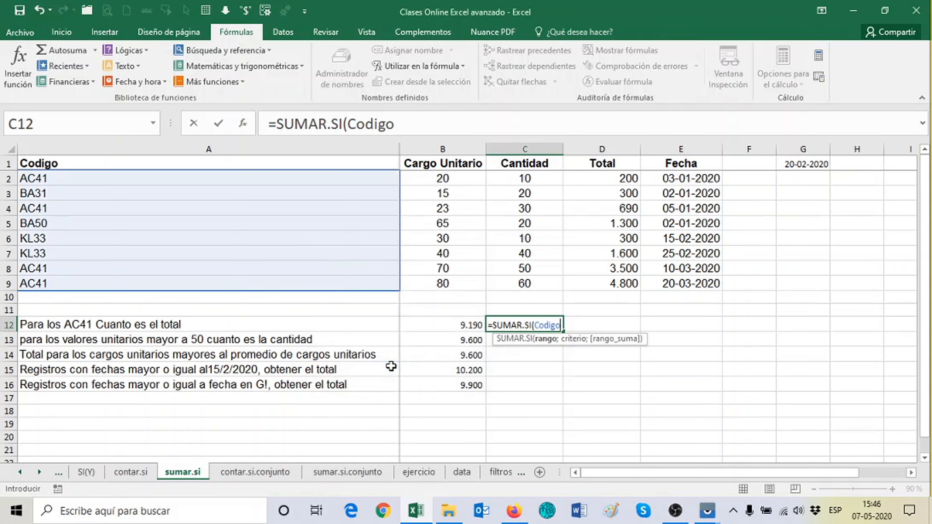
text(;")
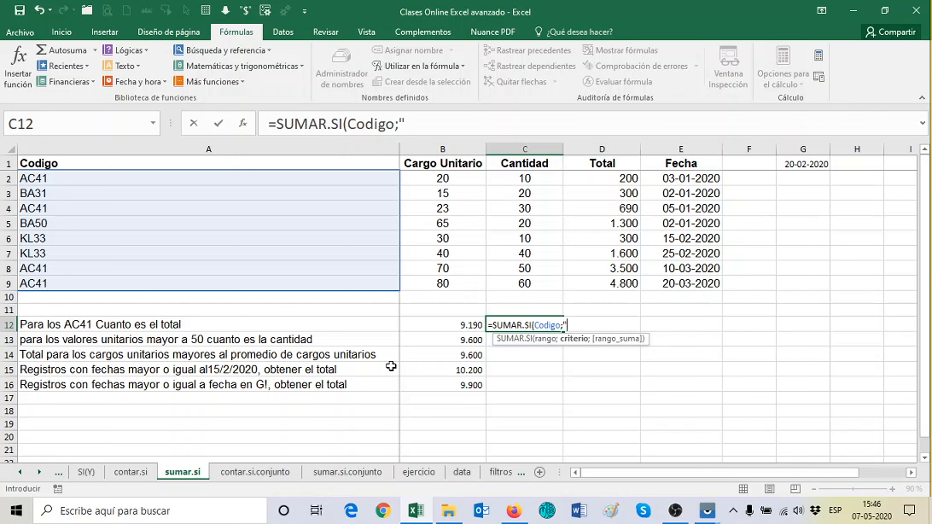
text(AC41")
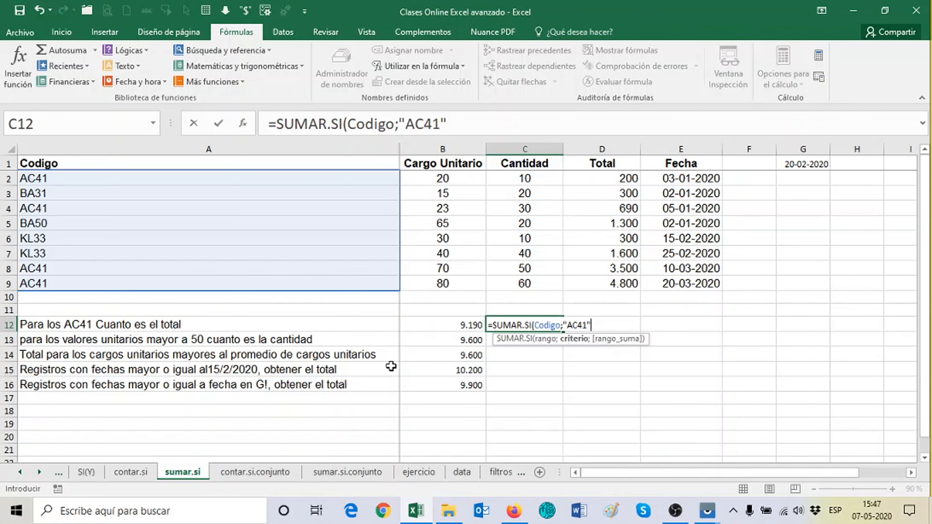
Complete the C12 formula with the named range Total as the sum range.
text(;)
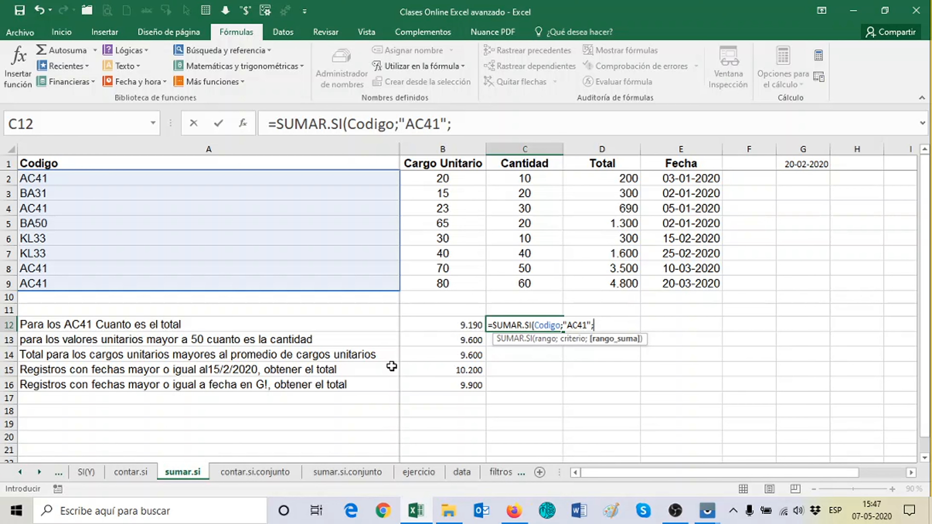
key(F3)
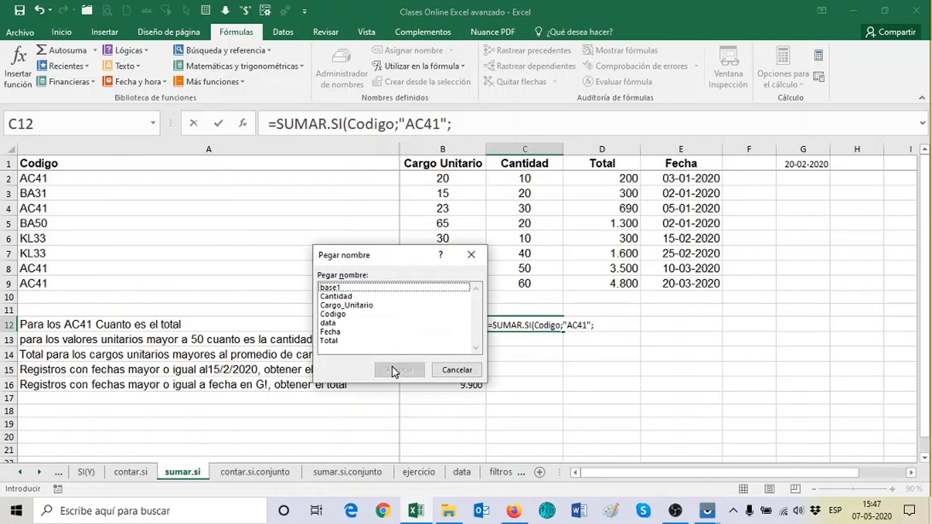
click(334, 342)
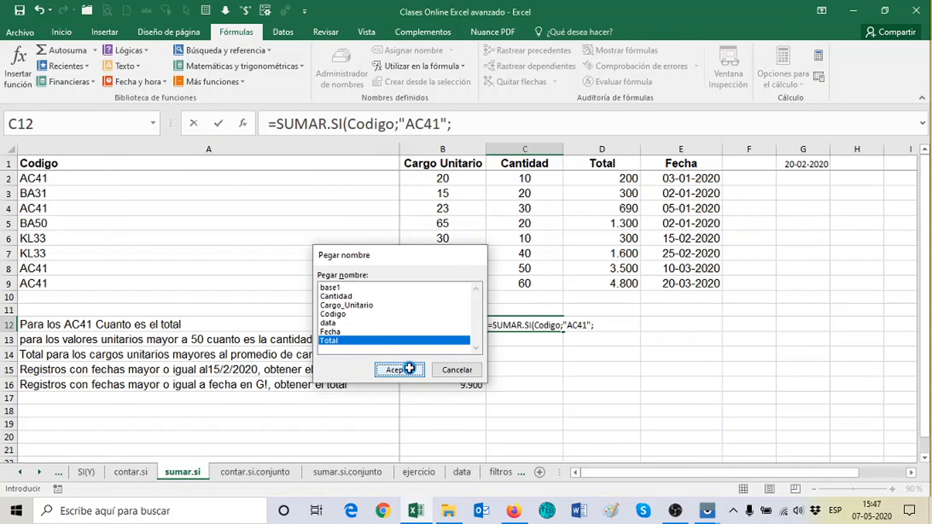
click(399, 370)
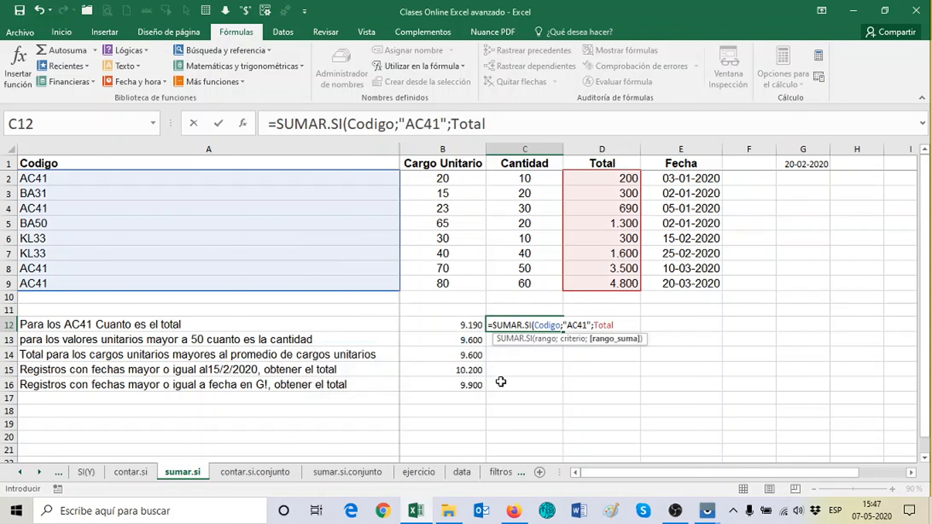
text())
key(Return)
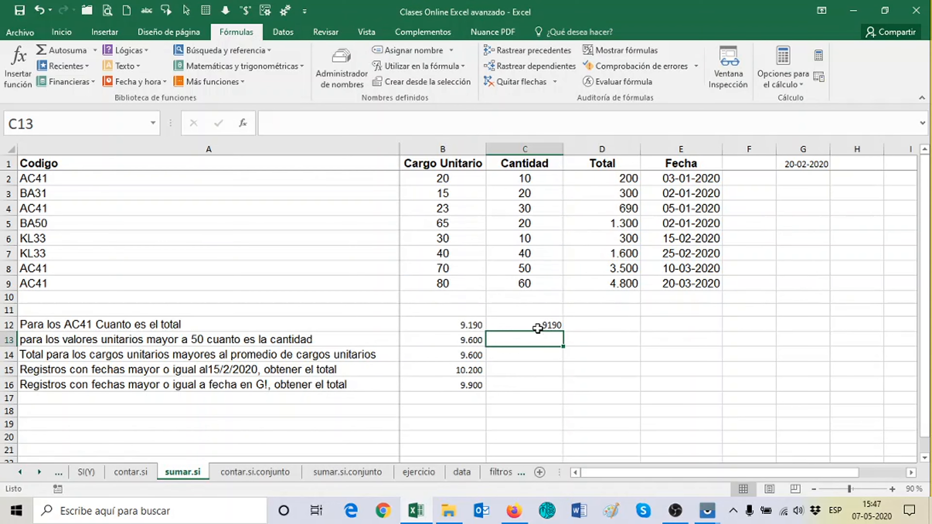
Format cells C12:C16 with thousands separators.
drag(538, 329, 552, 384)
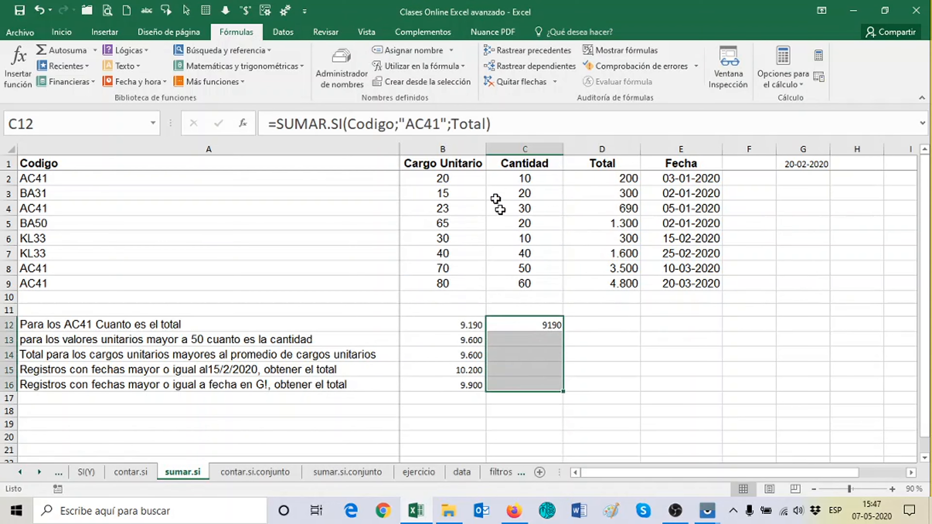
click(62, 32)
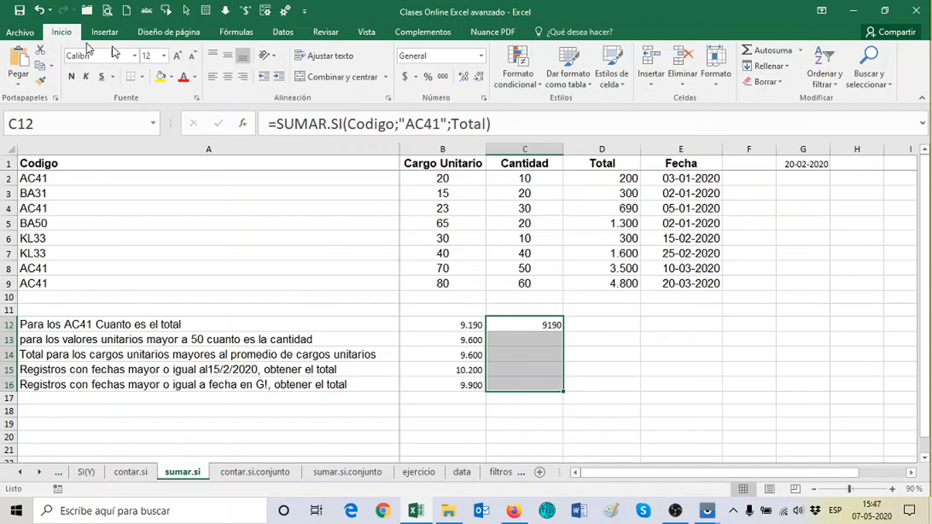
click(443, 77)
Compare the named-range formula in C12 with the cell-reference formula in B12.
click(539, 324)
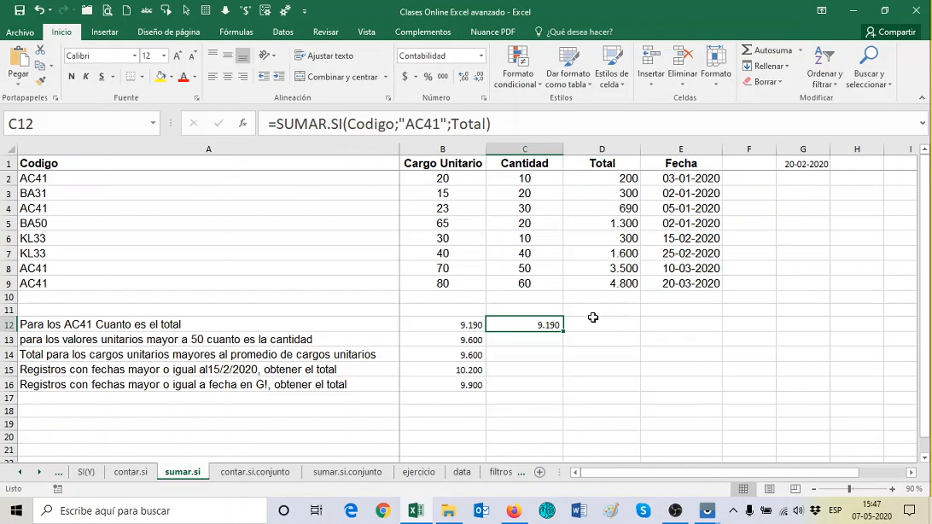
click(456, 325)
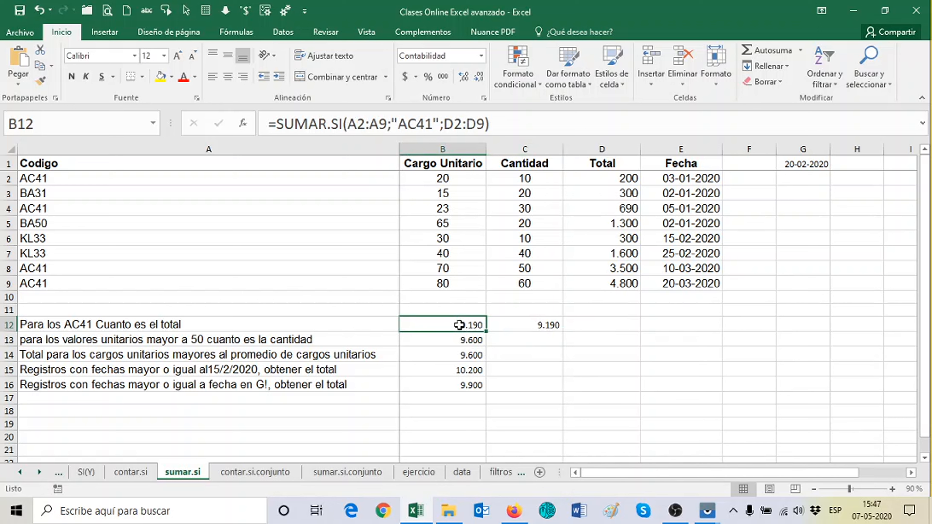
click(523, 327)
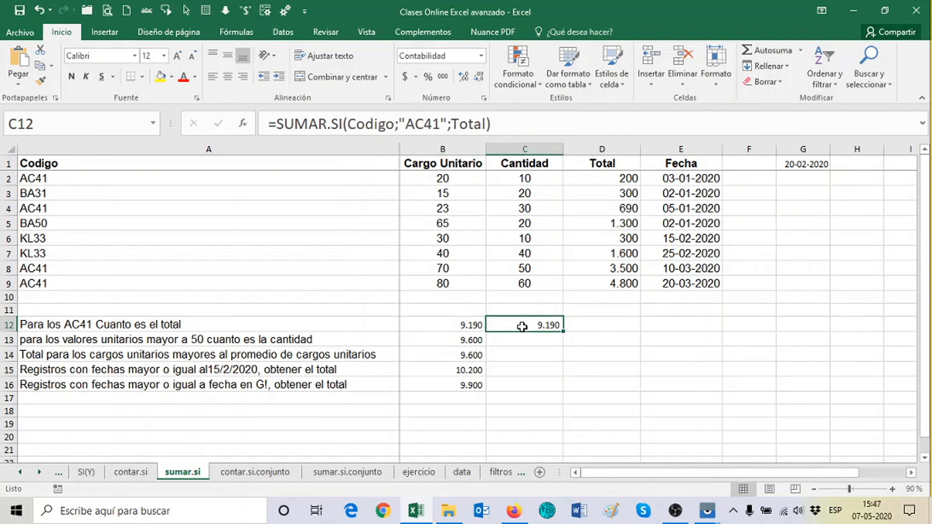
Start a SUMAR.SI formula in C13 with the named range Cargo_Unitario as its criteria range.
click(527, 341)
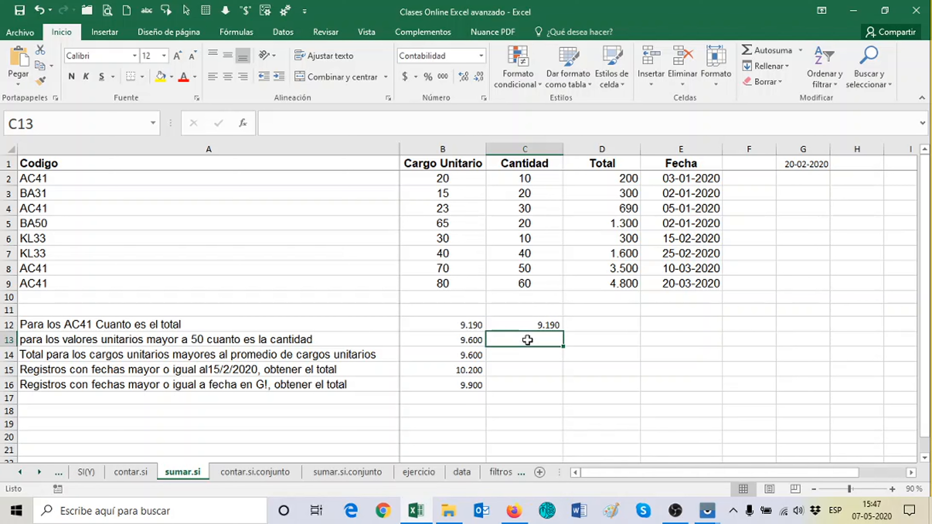
text(=)
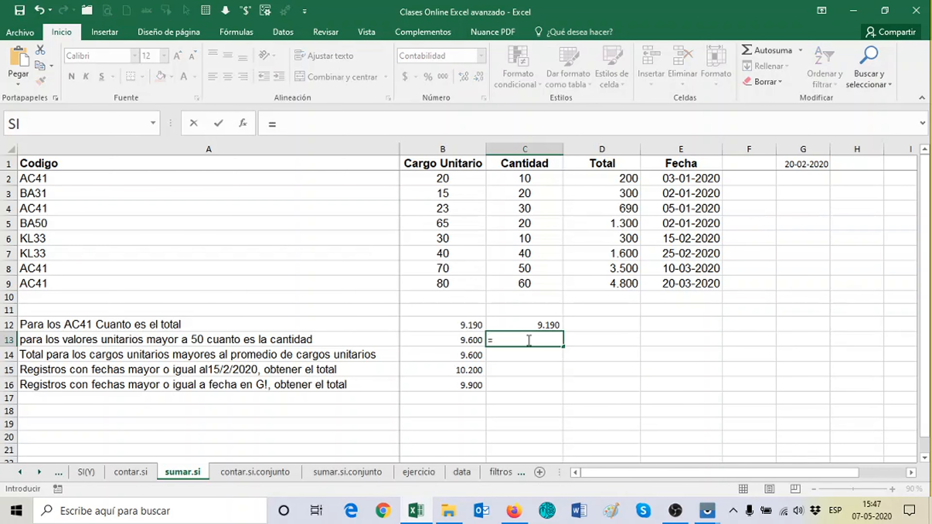
text(SUMAR.)
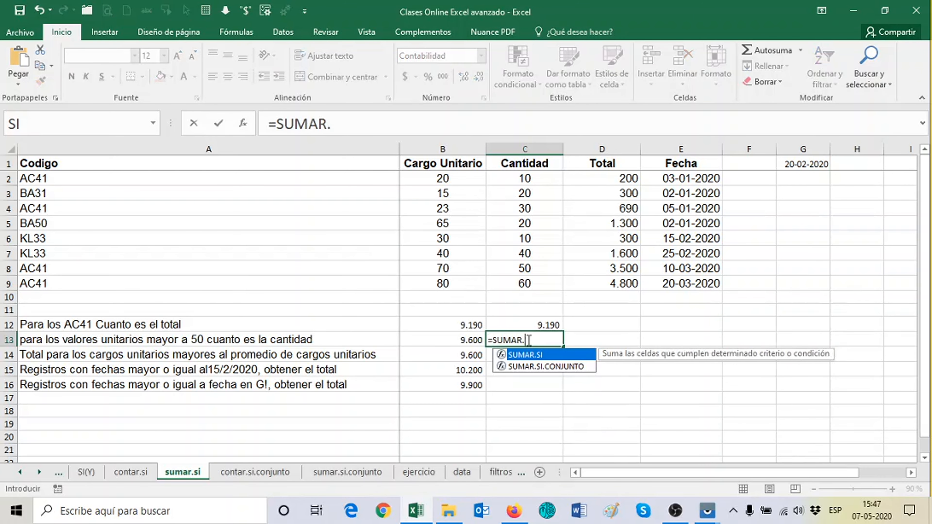
text(SI()
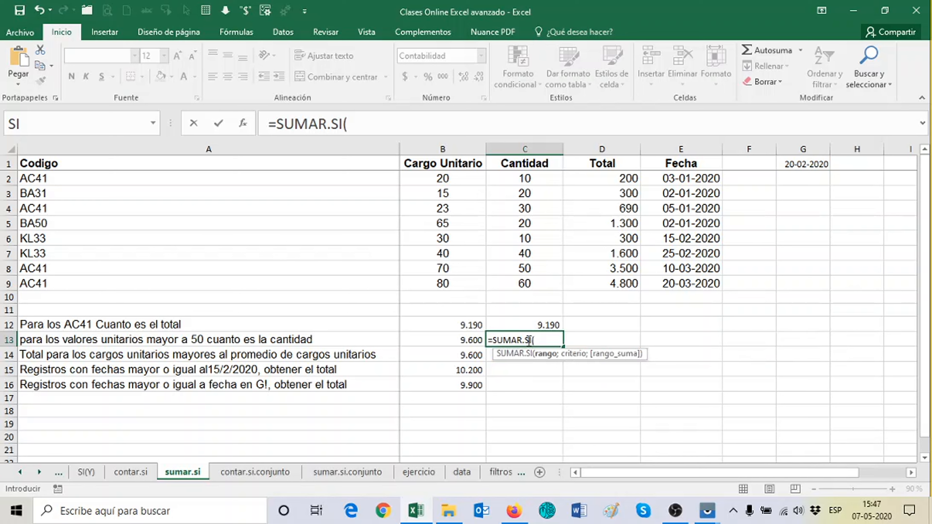
key(F3)
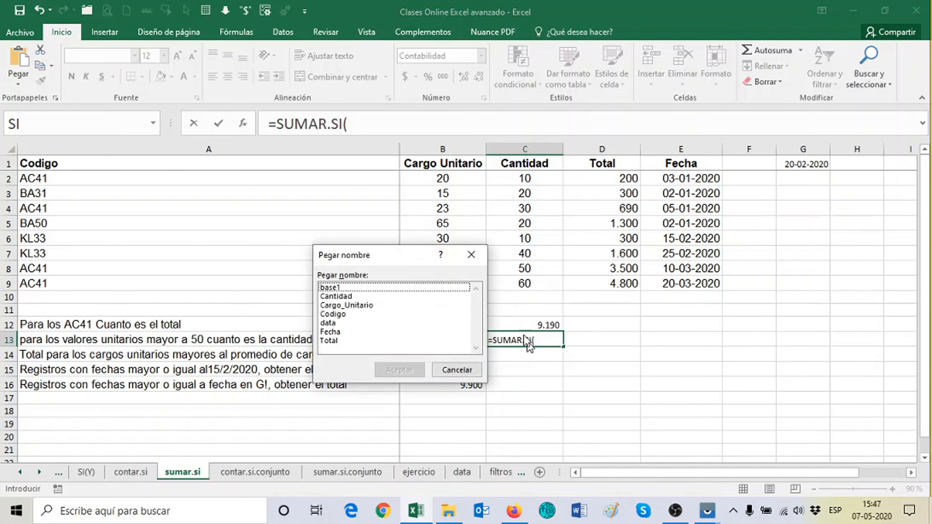
click(361, 306)
click(405, 370)
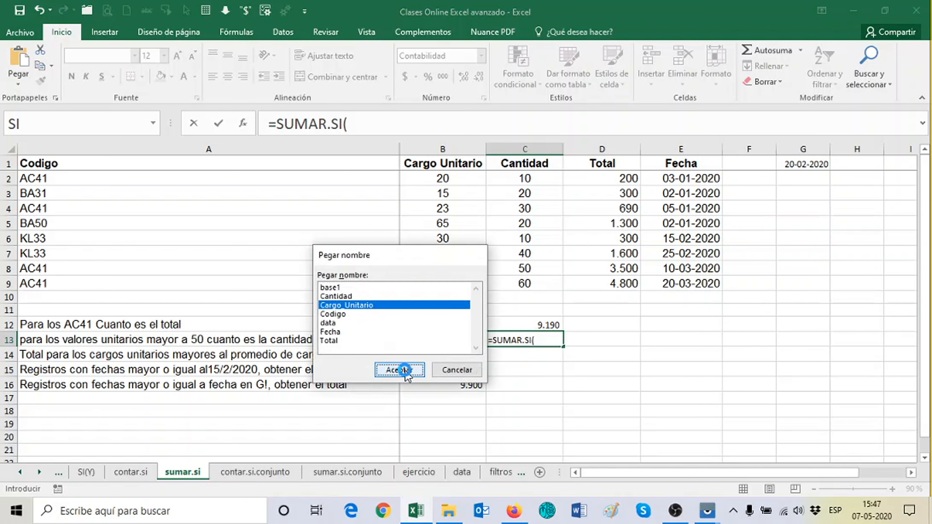
Complete the C13 formula with the criterion ">50" and the named range Total as the sum range.
text(;)
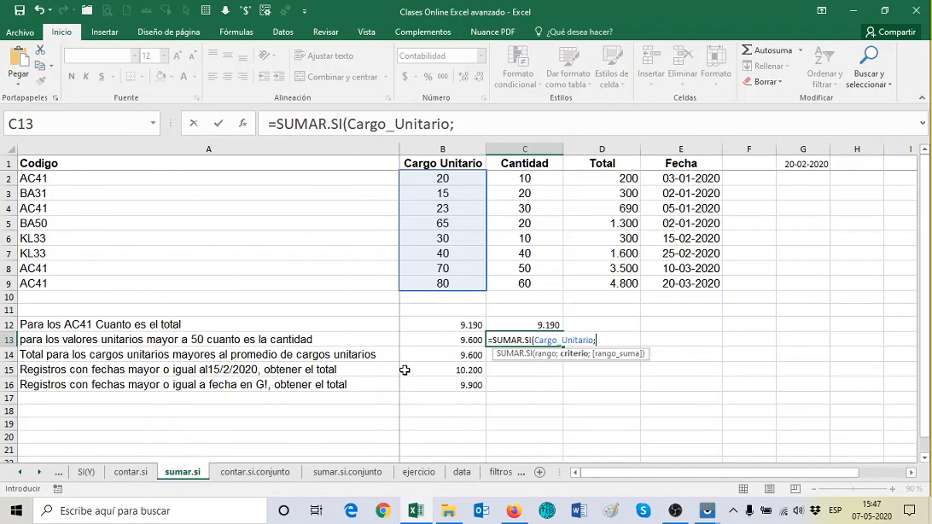
text(">50")
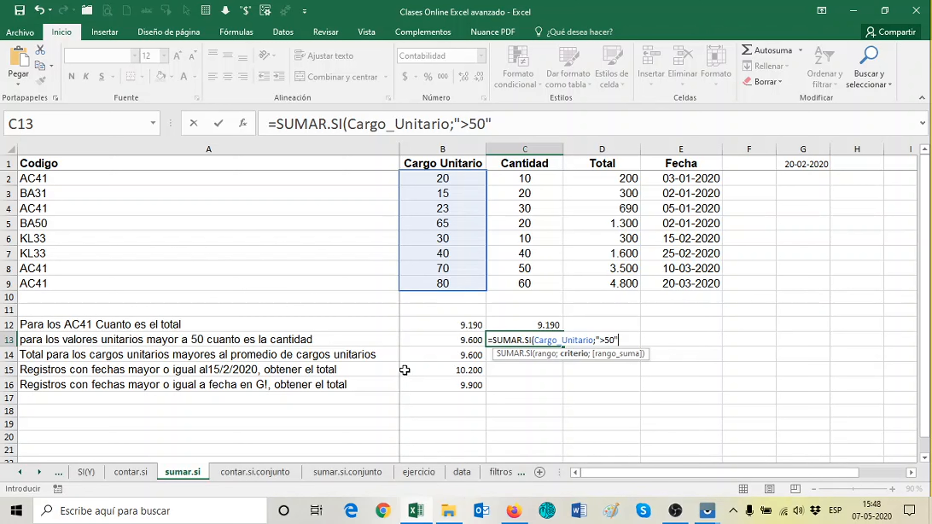
text(;)
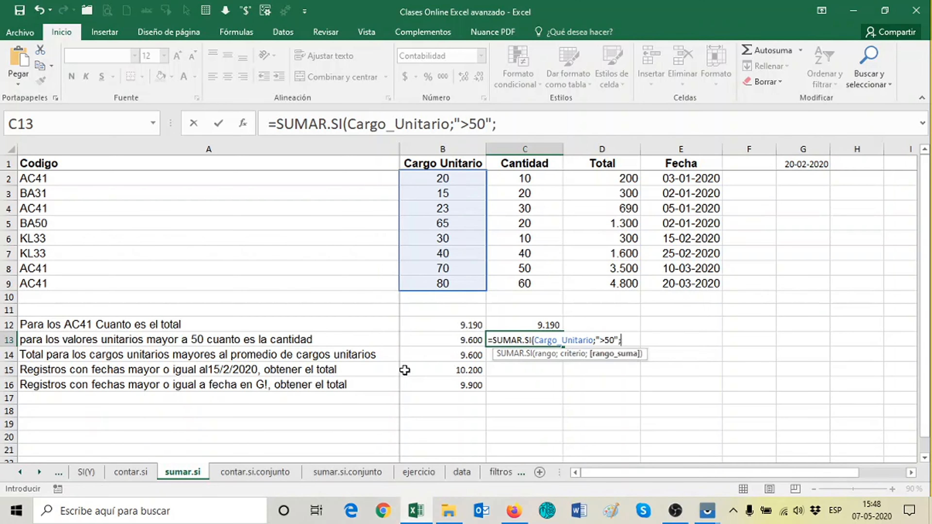
key(F3)
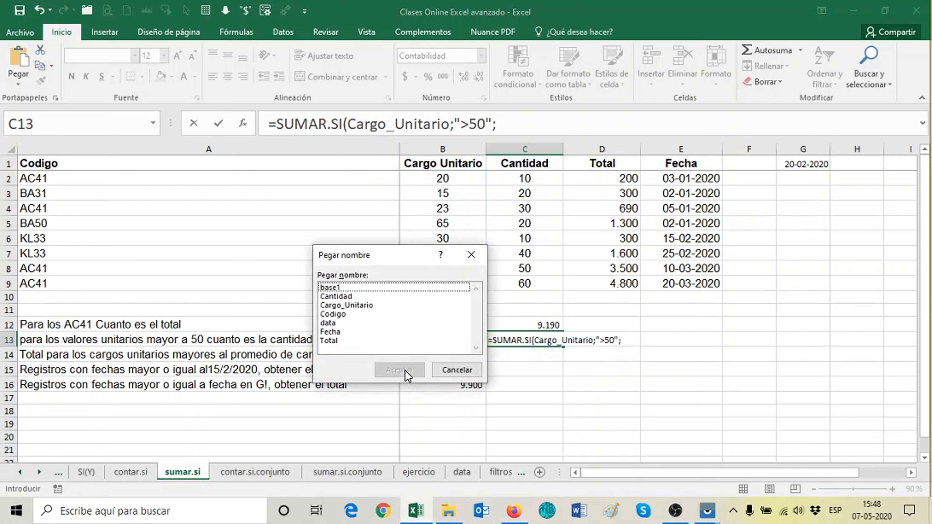
click(335, 342)
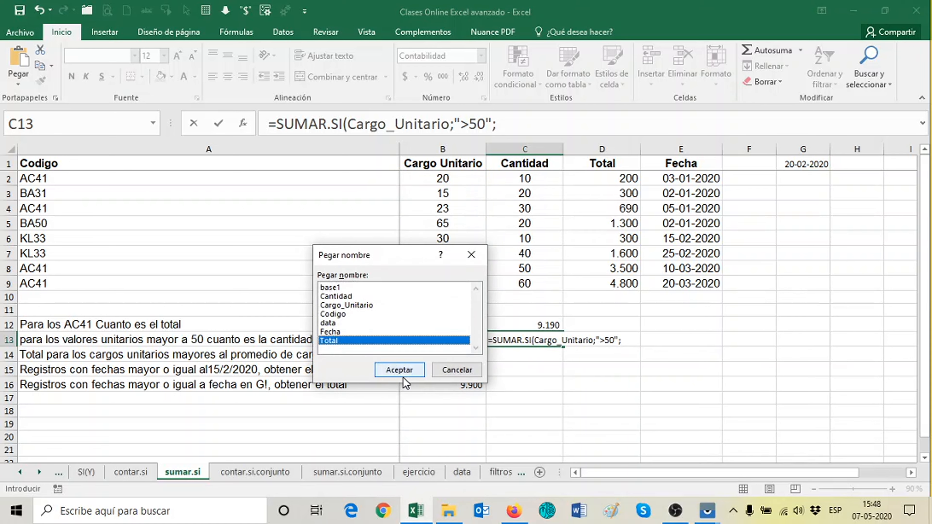
click(402, 370)
text())
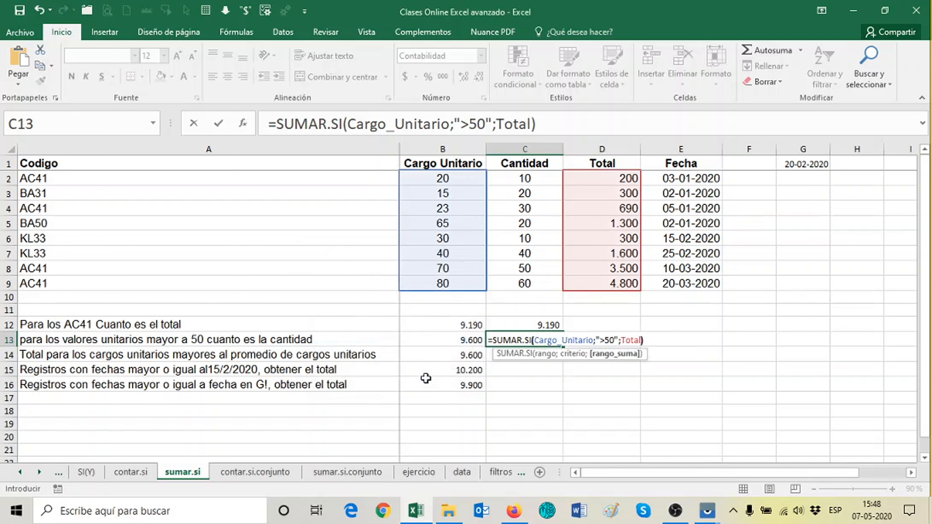
key(Return)
click(508, 342)
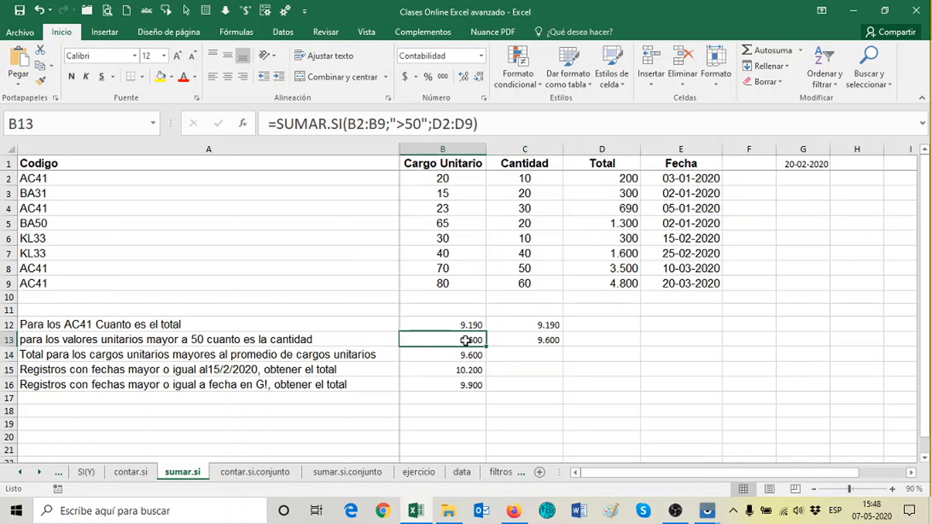
Copy the text of B14's SUMAR.SI formula without its leading equals sign, leaving the cell unchanged.
click(519, 341)
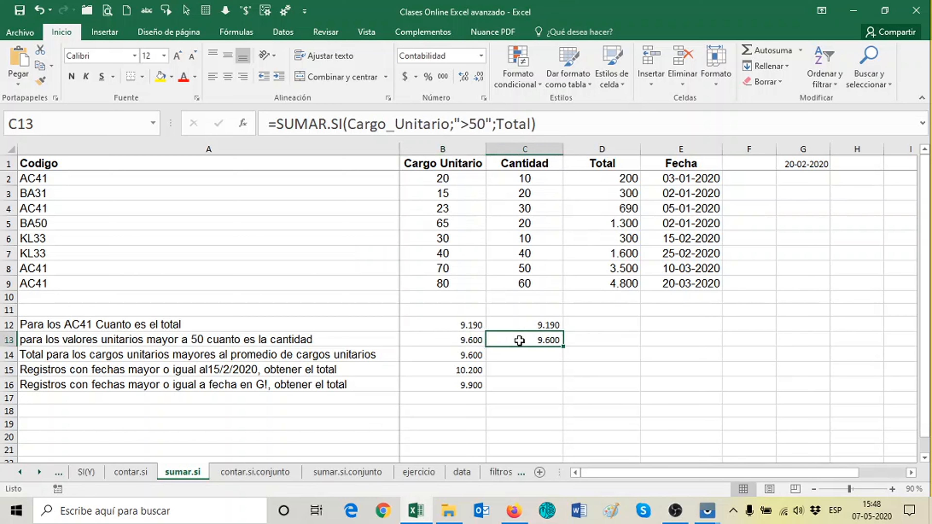
click(527, 352)
click(478, 354)
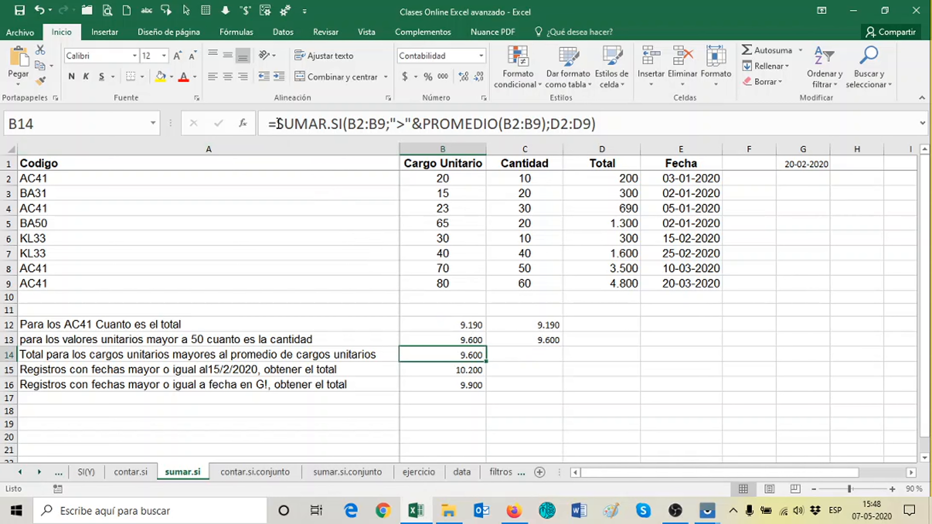
drag(279, 123, 609, 125)
key(ctrl+c)
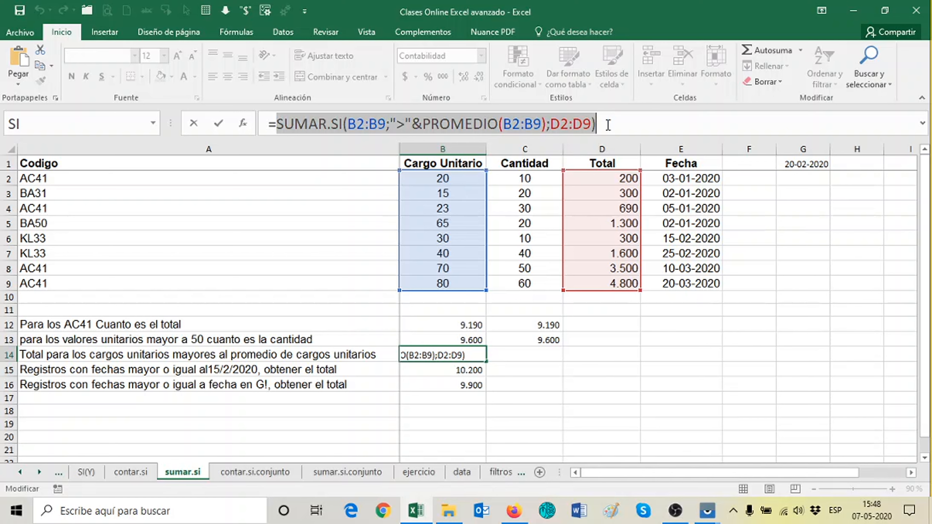
key(Escape)
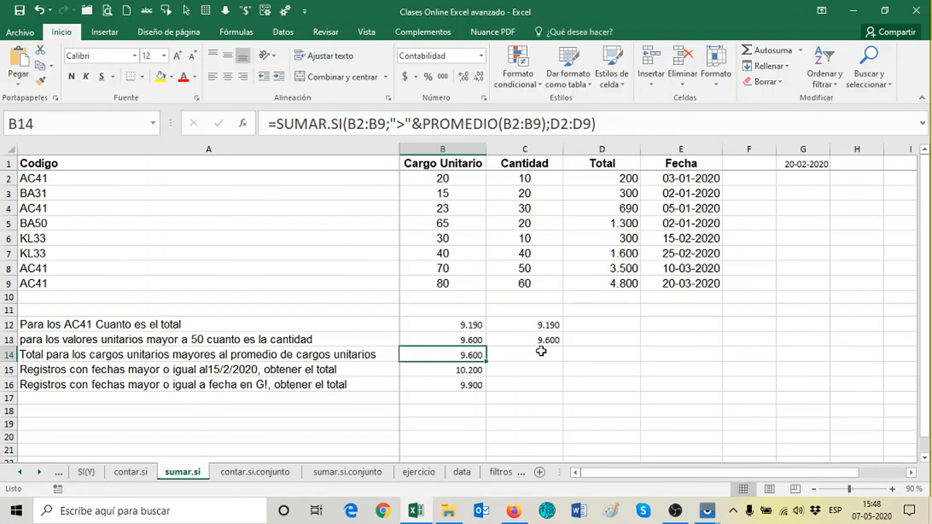
click(602, 124)
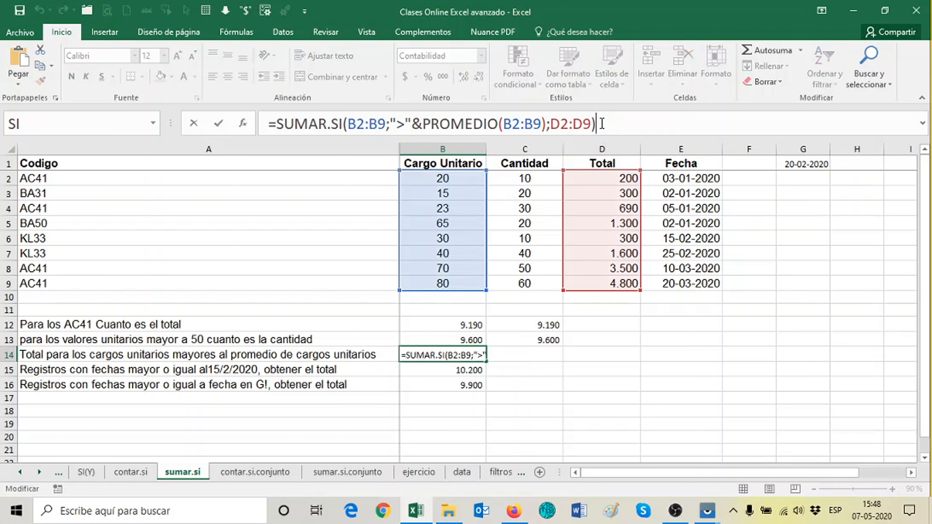
key(Escape)
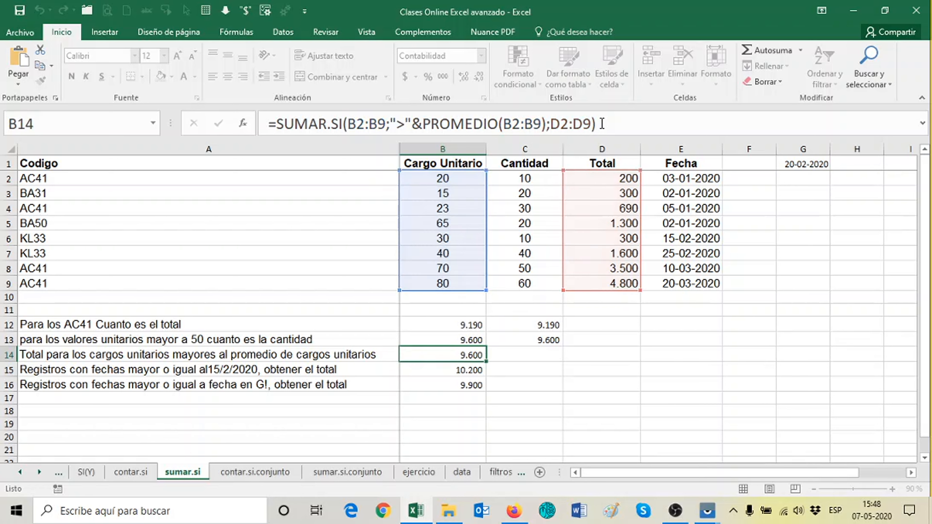
Paste the copied formula text into C14 and put an equals sign in front of it.
click(544, 355)
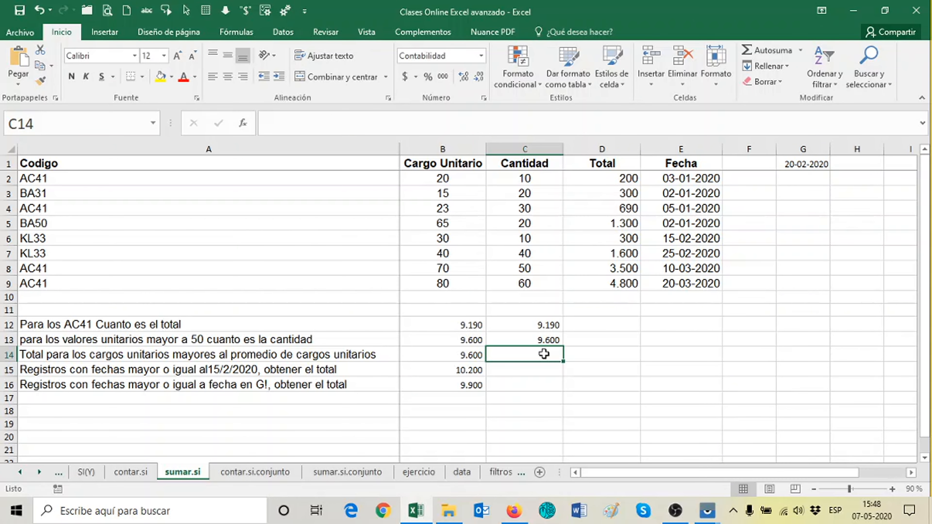
key(ctrl+v)
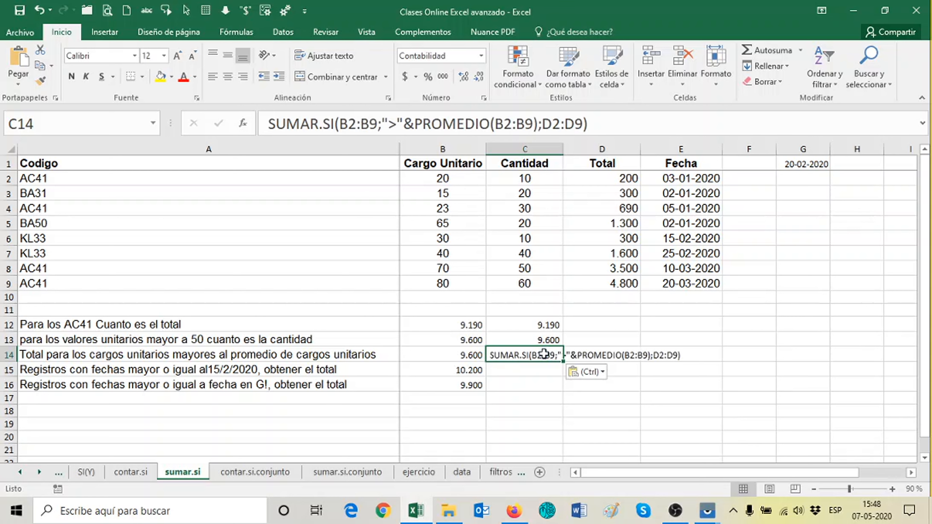
click(269, 125)
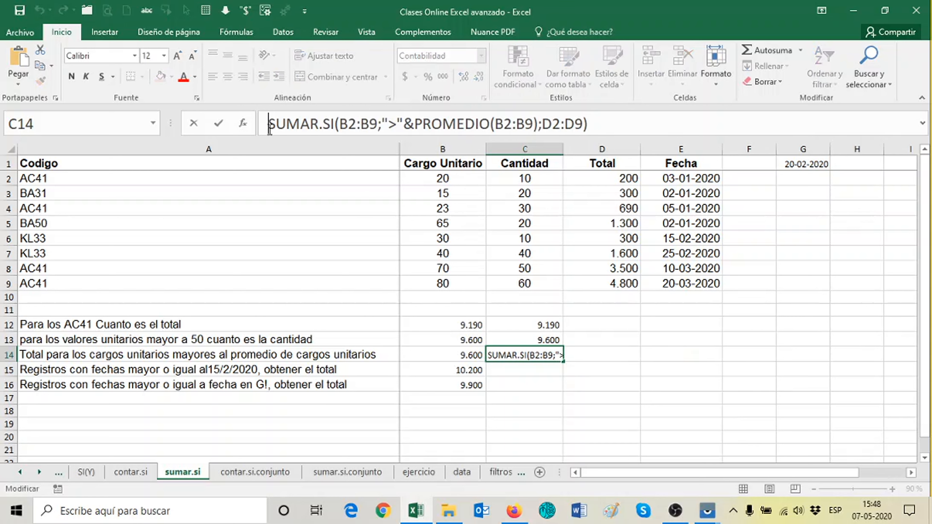
text(=)
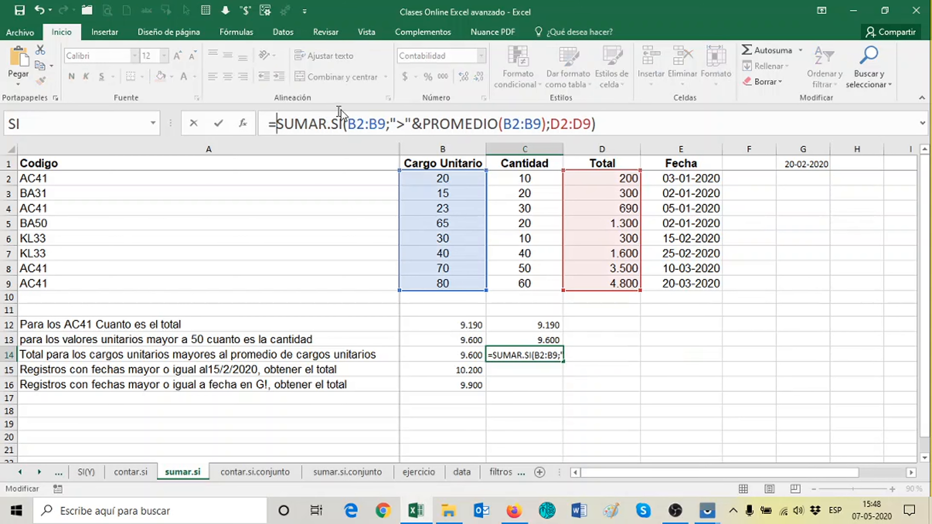
Replace both B2:B9 references in the C14 formula with the named range Cargo_Unitario.
drag(387, 125, 350, 122)
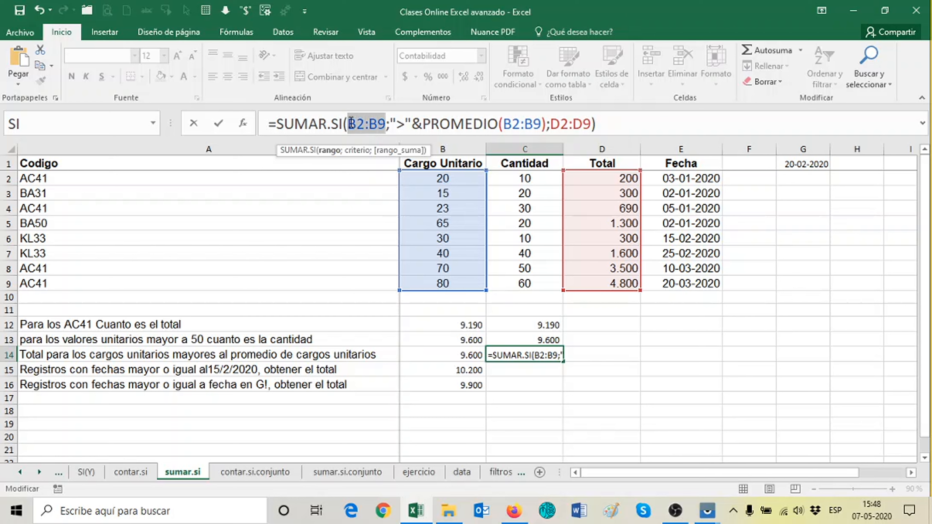
key(F3)
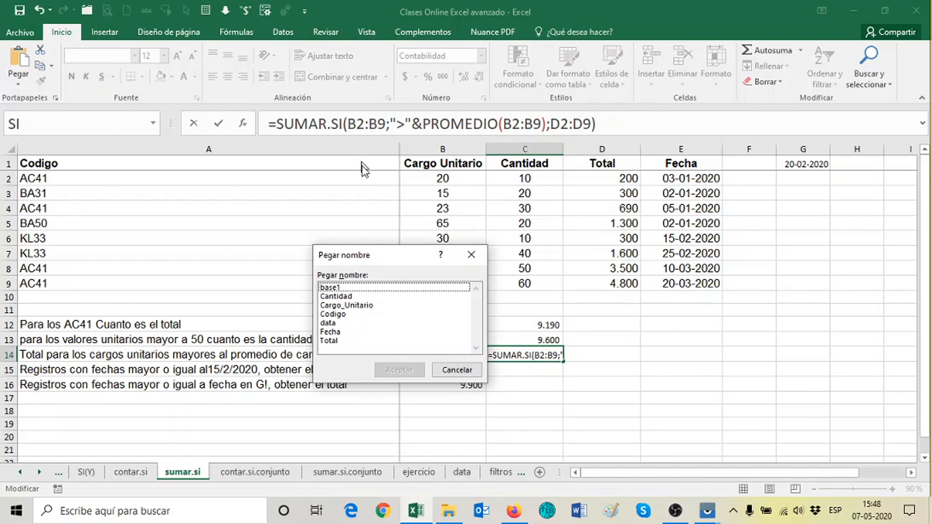
click(359, 305)
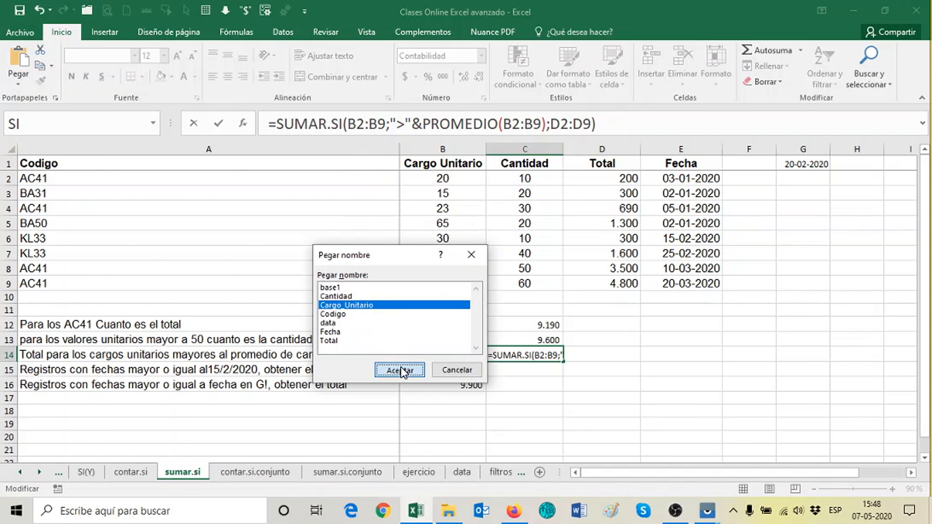
click(400, 370)
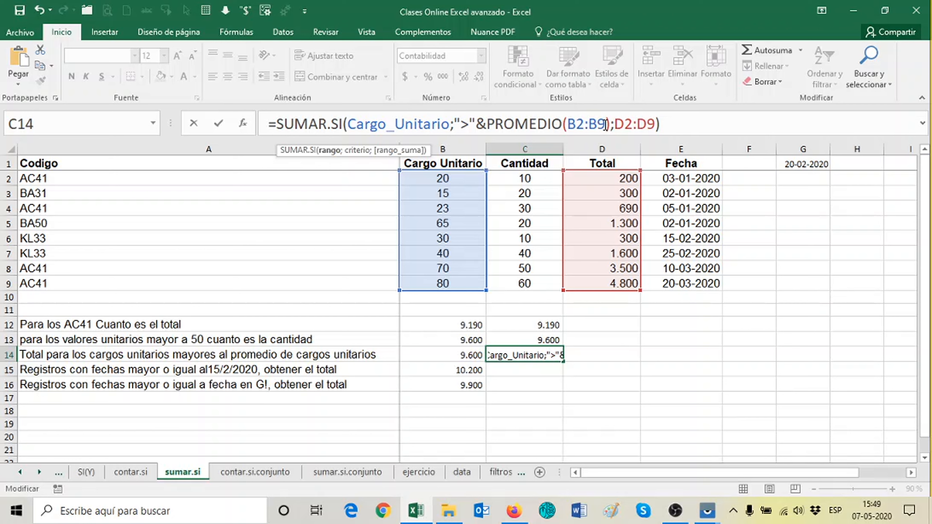
drag(605, 125, 568, 125)
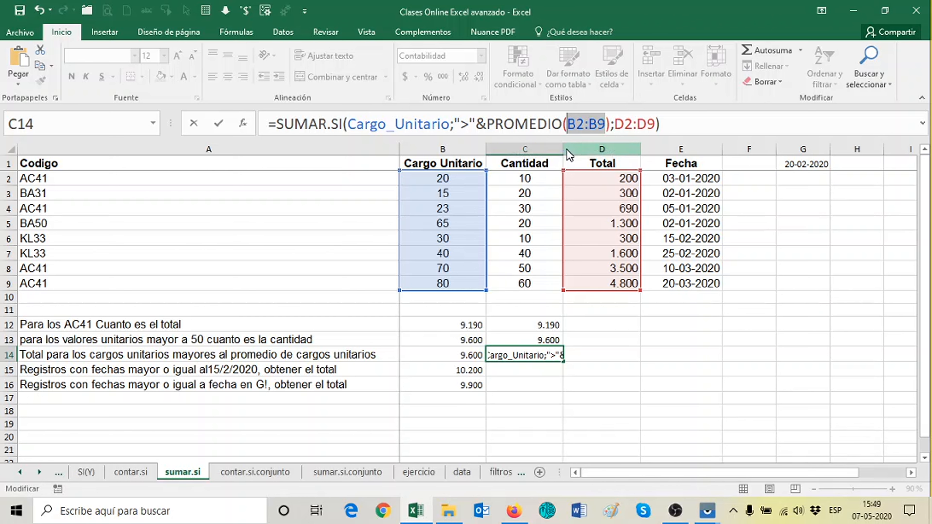
key(F3)
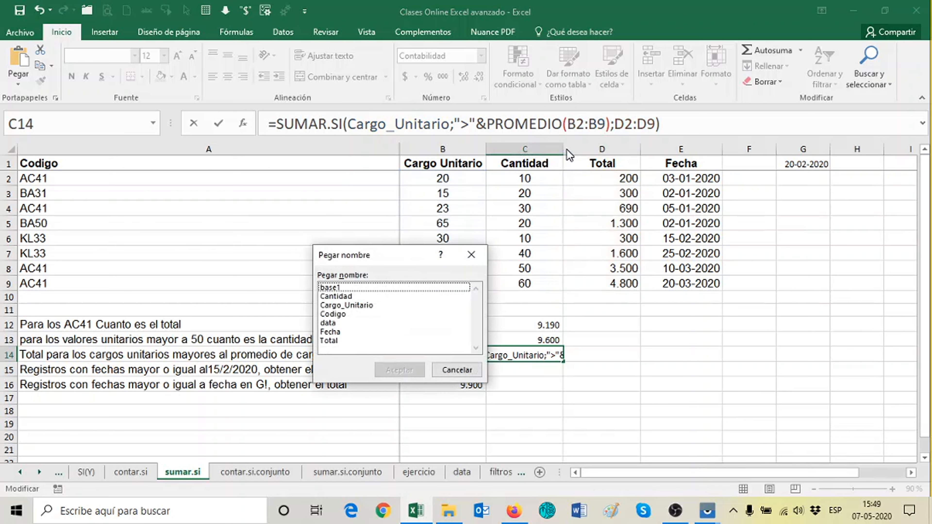
click(370, 305)
click(412, 370)
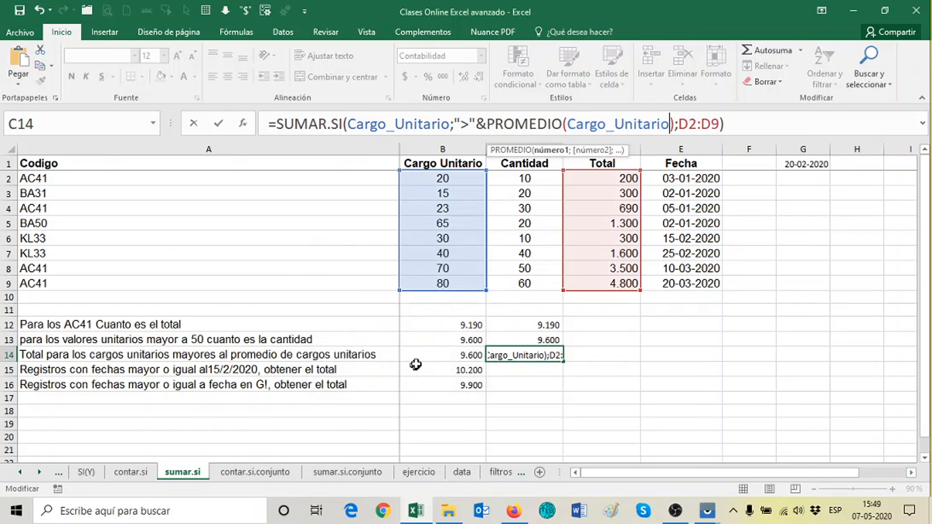
Replace D2:D9 in the C14 formula with the named range Total and enter the formula.
drag(719, 125, 679, 134)
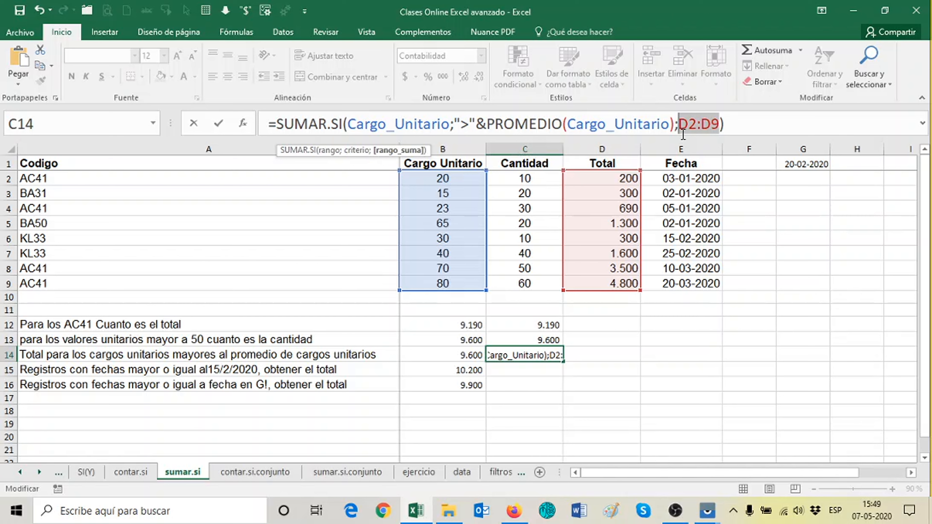
key(F3)
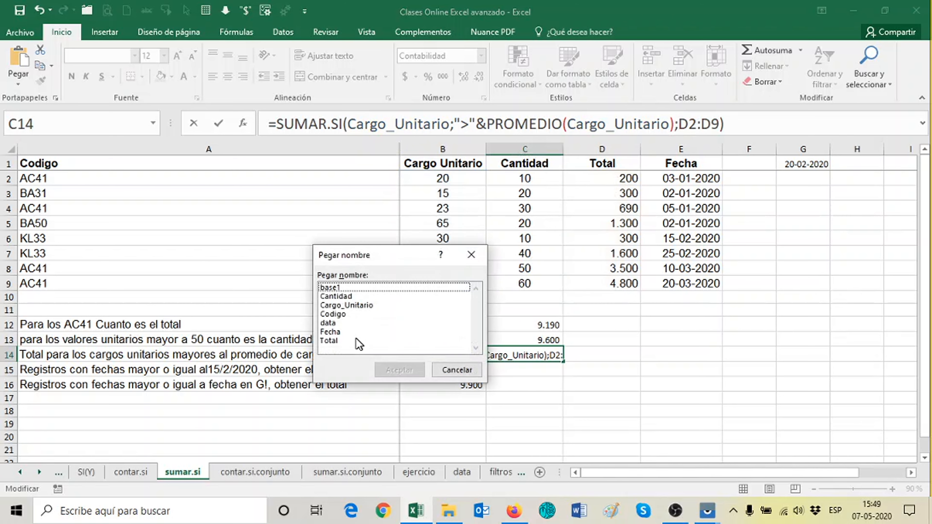
click(359, 342)
click(400, 370)
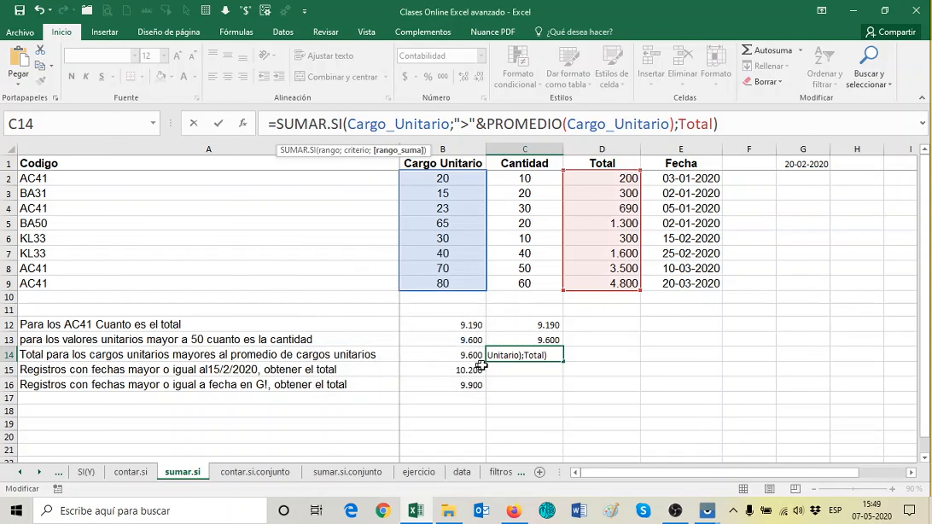
key(Return)
click(533, 356)
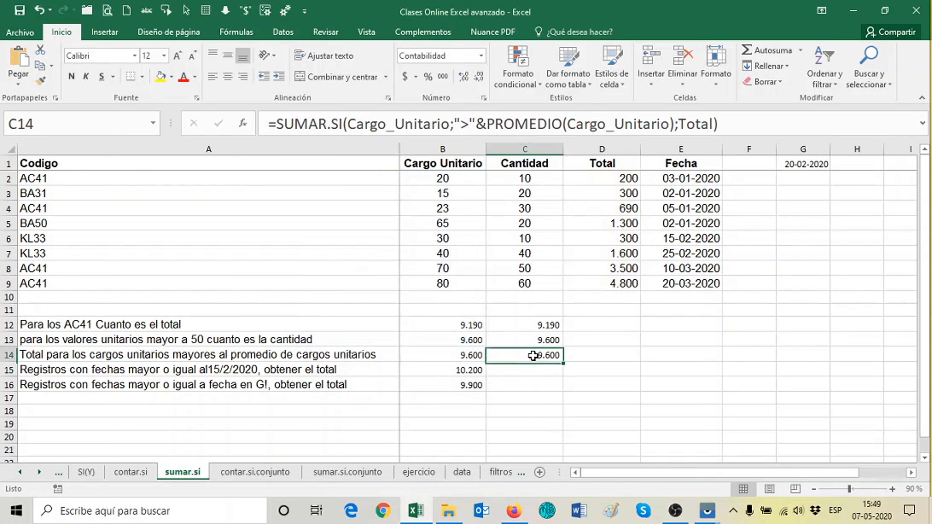
Start a SUMAR.SI formula in C15 with the named range Fecha as its criteria range.
click(532, 371)
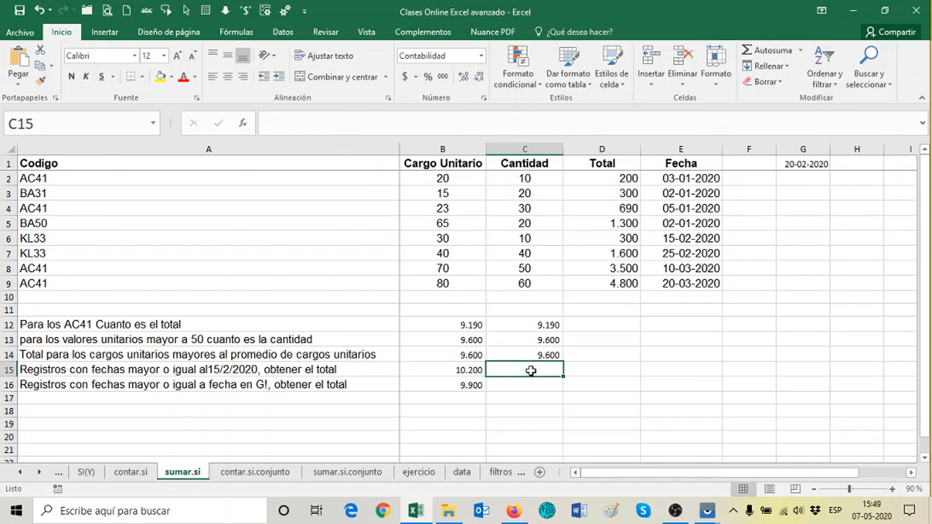
click(466, 371)
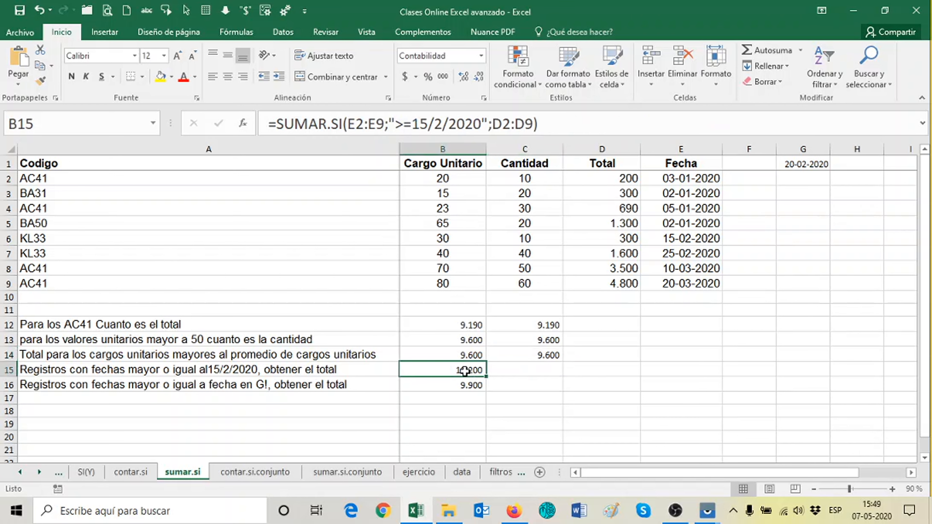
click(525, 372)
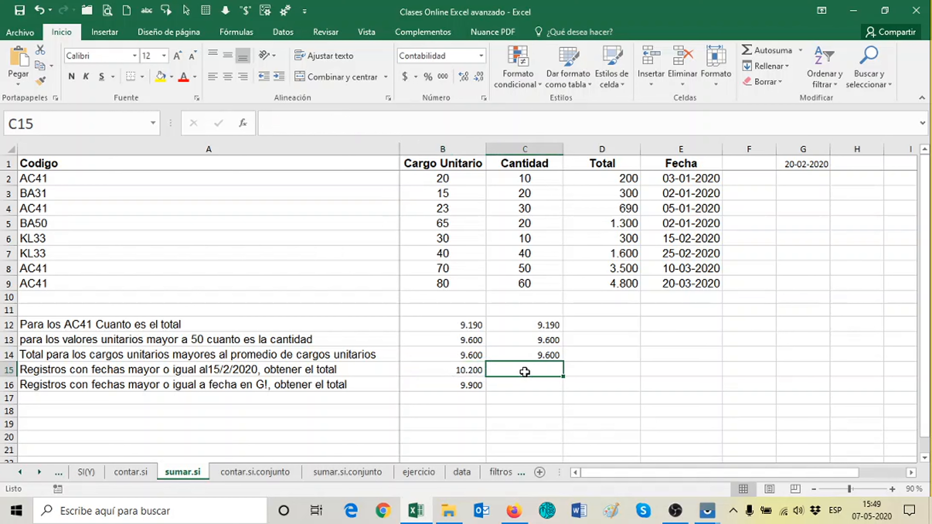
text(=SUMAR)
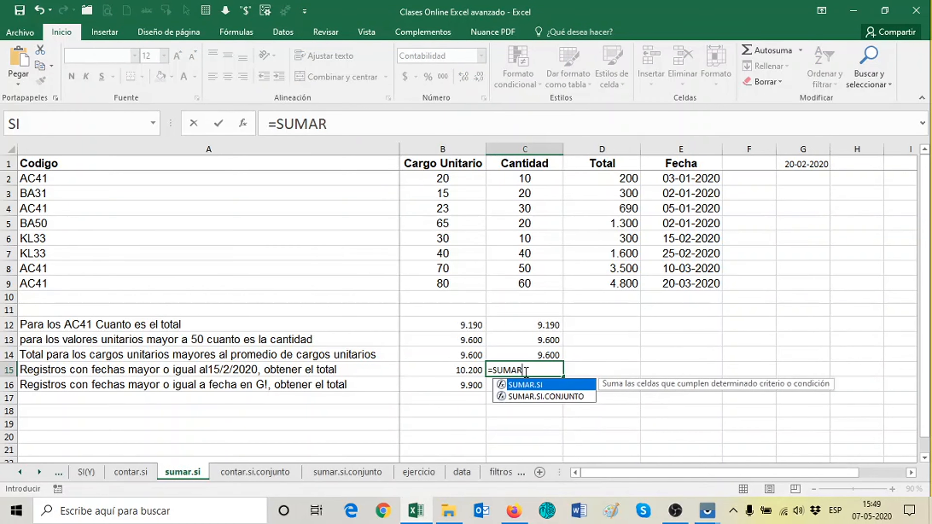
text(.SI()
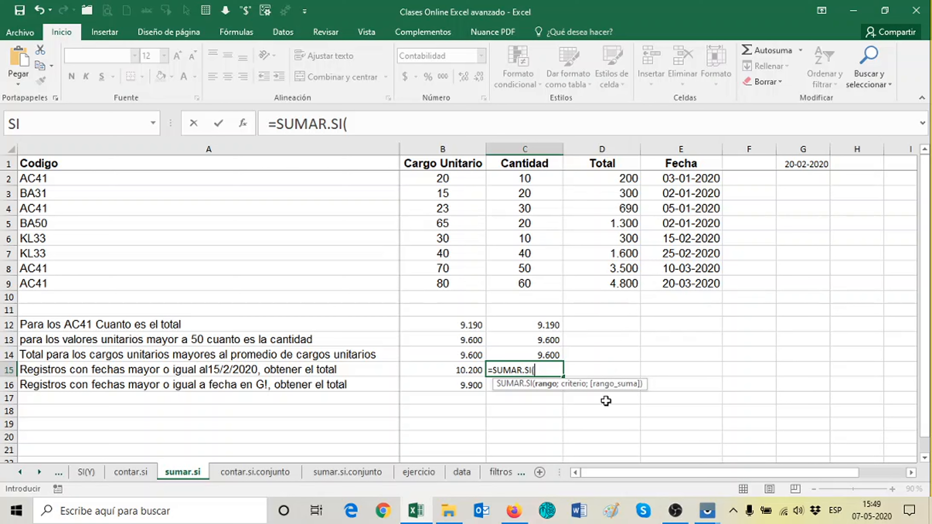
key(F3)
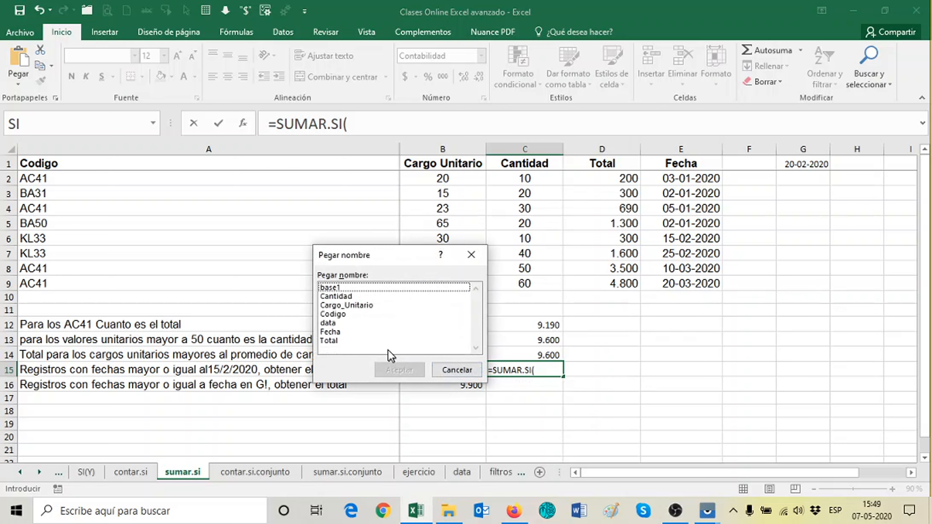
click(350, 332)
click(400, 370)
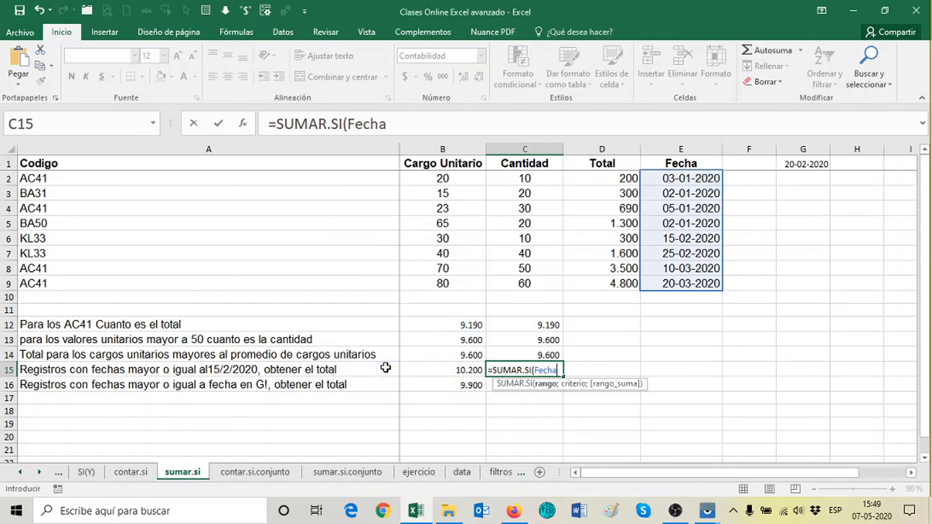
Complete the C15 formula with the criterion ">=15/2/2020" and the named range Total as the sum range.
text(;)
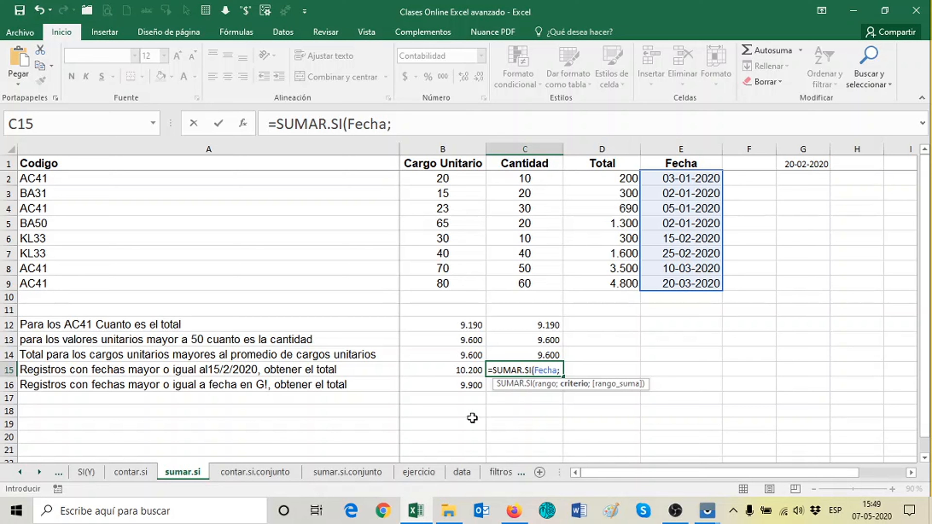
text(">=15/2/)
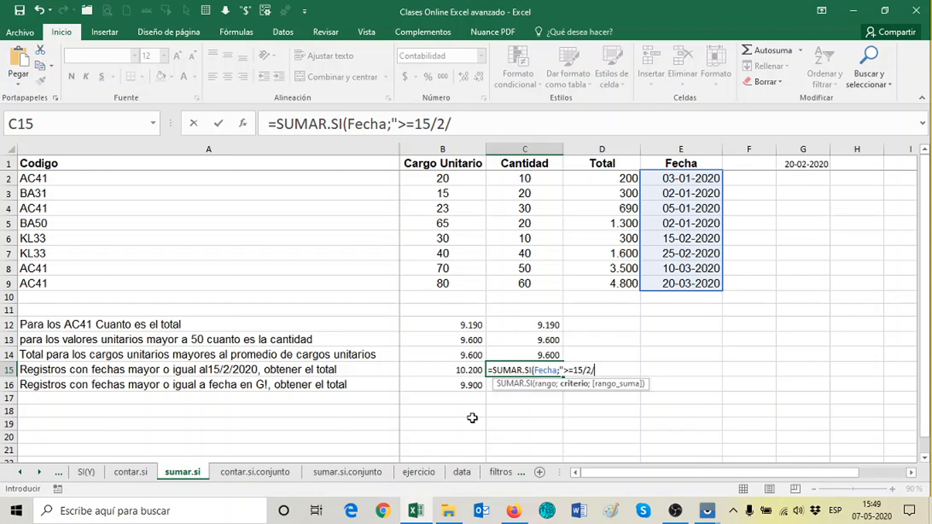
text(2020";)
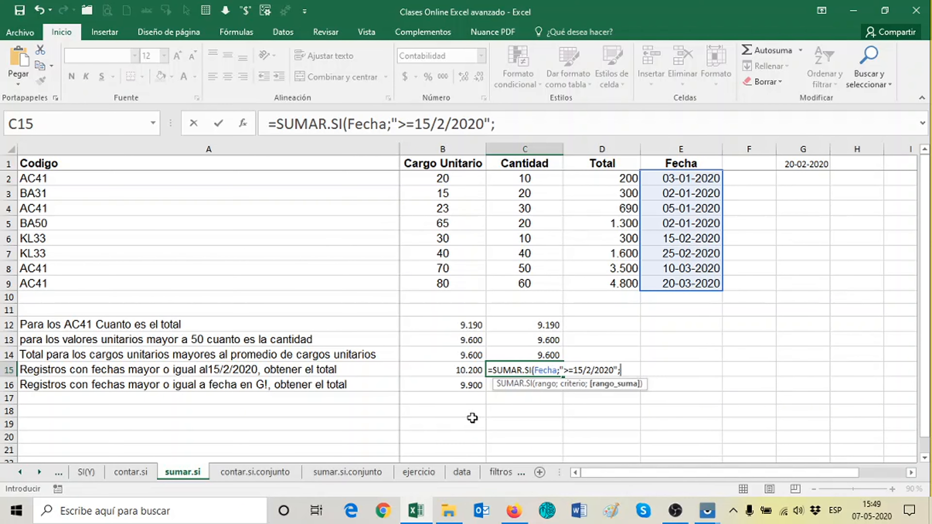
key(F3)
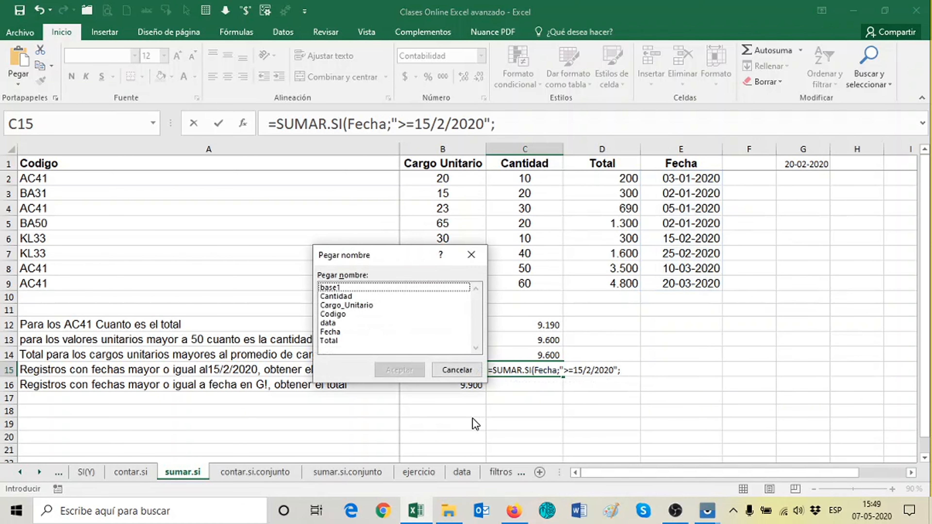
click(344, 341)
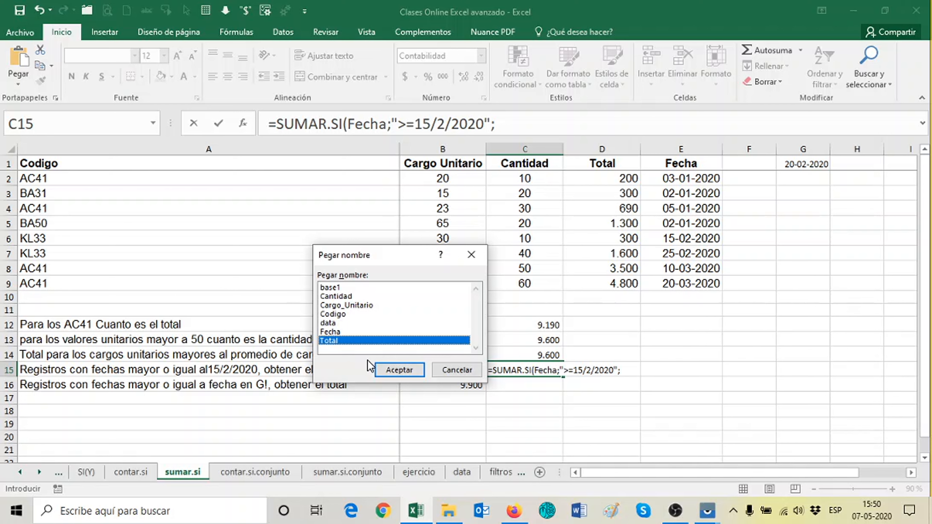
click(400, 369)
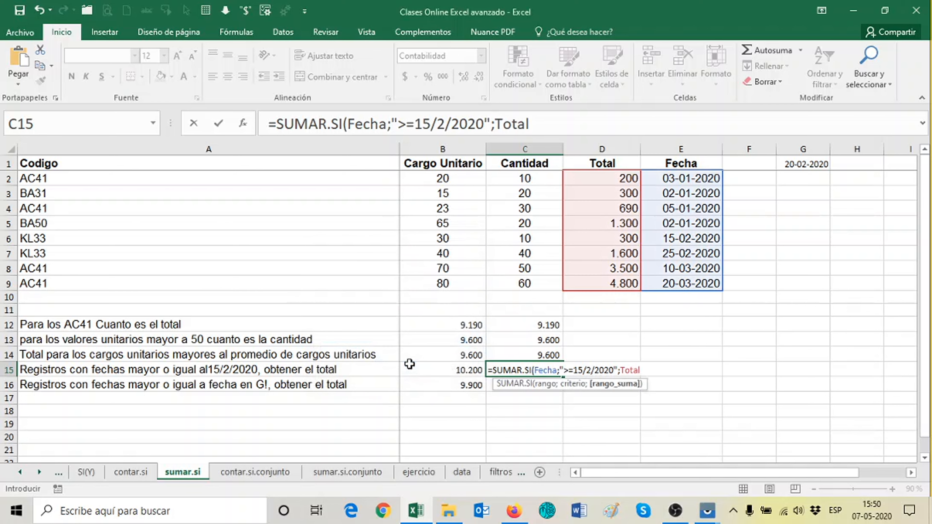
key(Return)
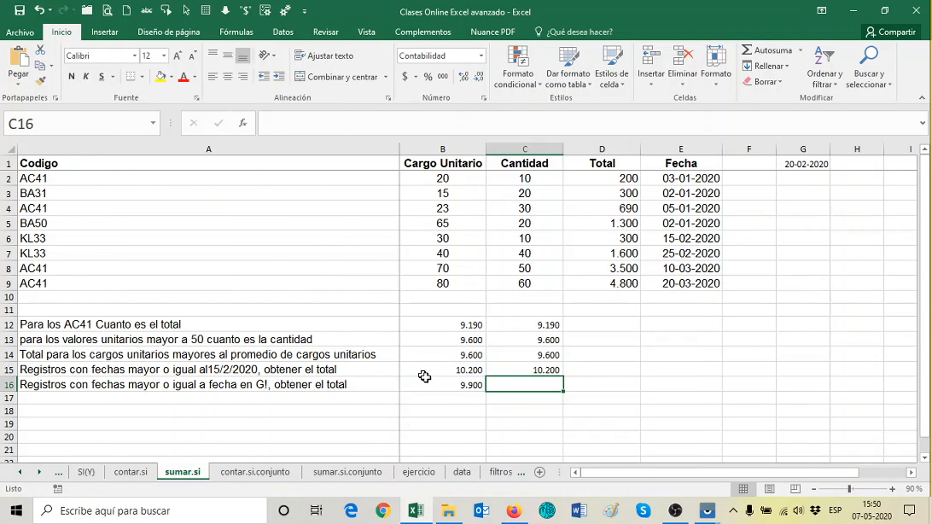
Check the C15 and B16 formulas, and start a SUMAR.SI formula in C16 with the named range Fecha as its criteria range.
click(505, 372)
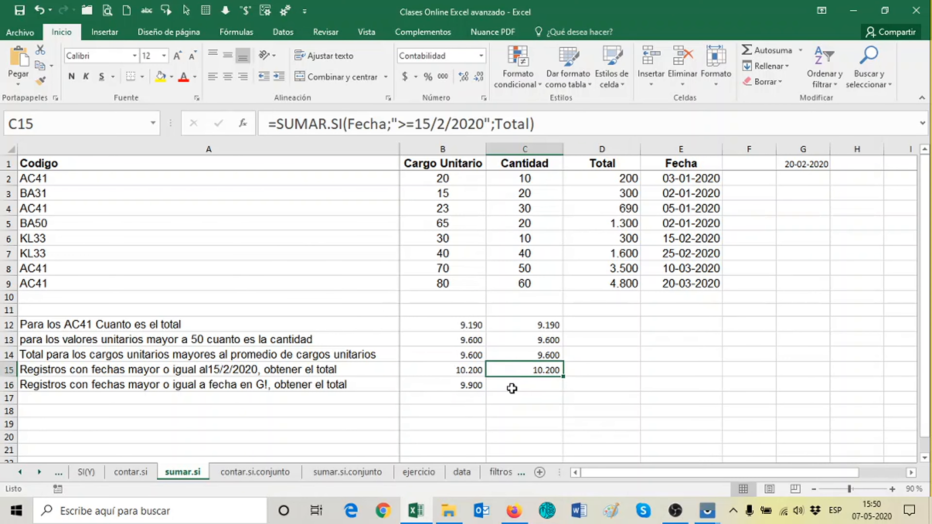
click(470, 383)
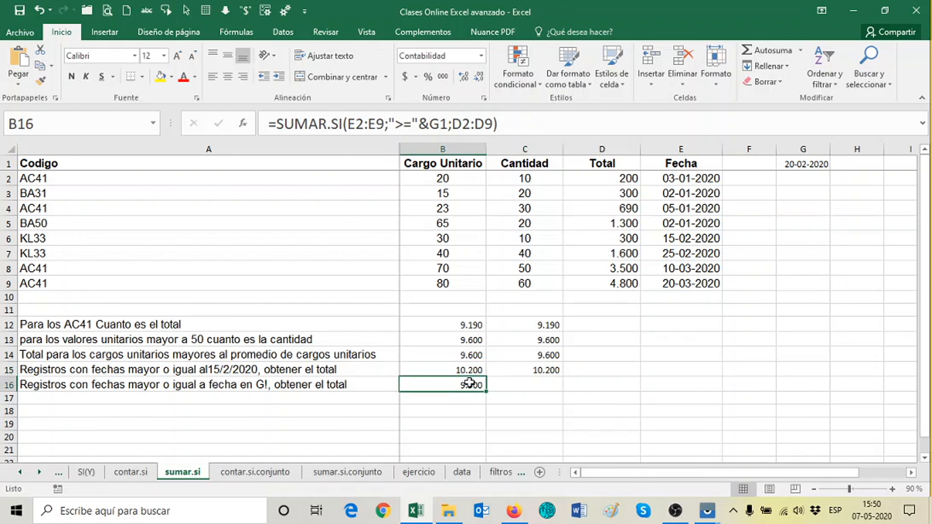
click(514, 383)
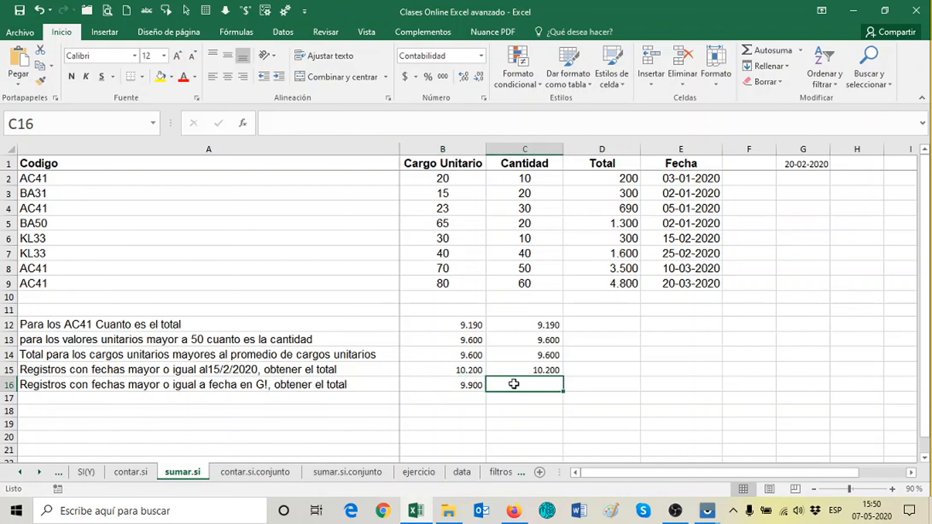
text(=SUMAR)
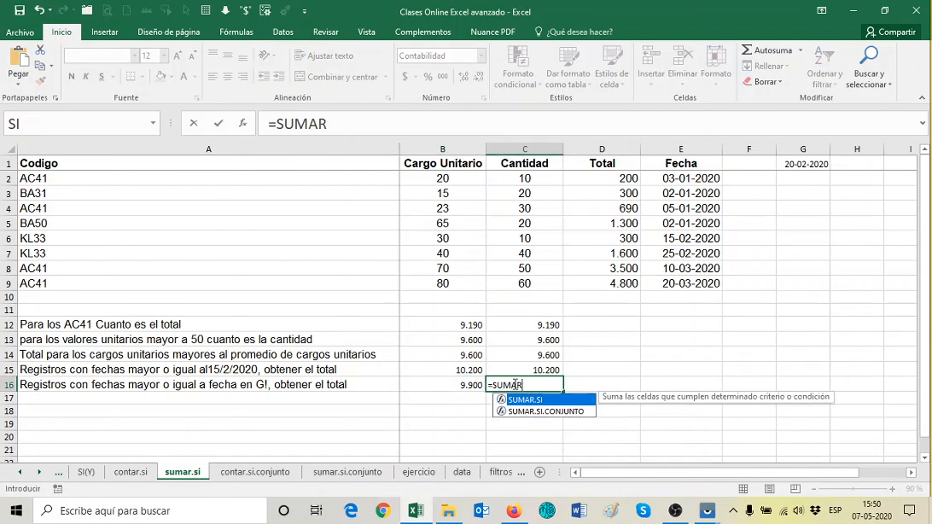
text(.SI()
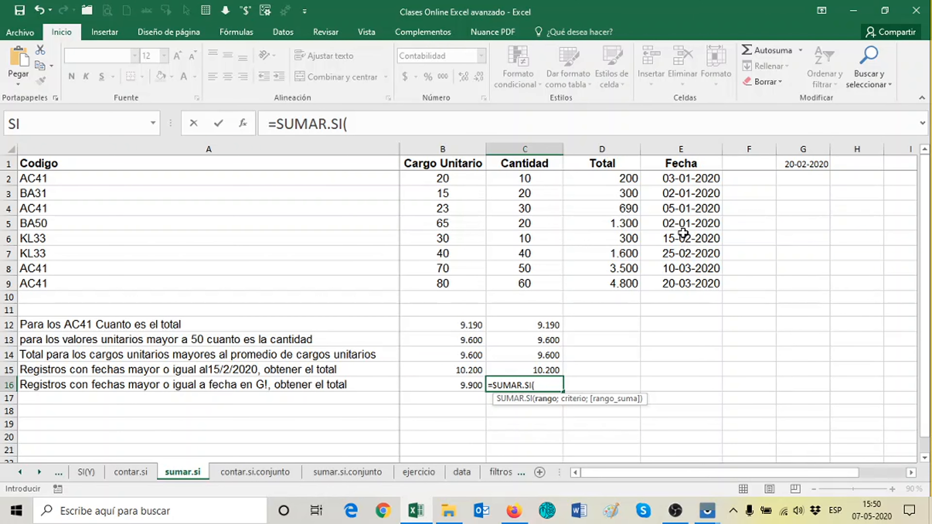
click(673, 179)
drag(673, 180, 678, 283)
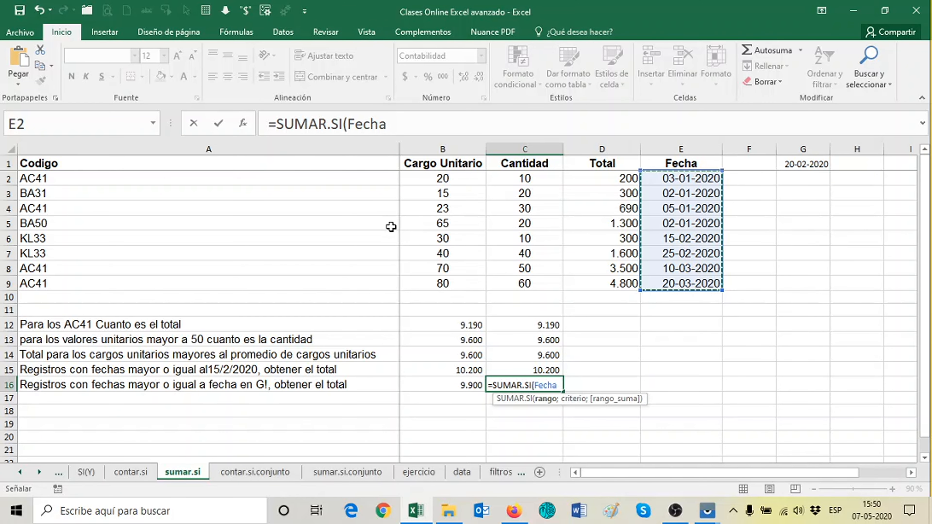
text(;)
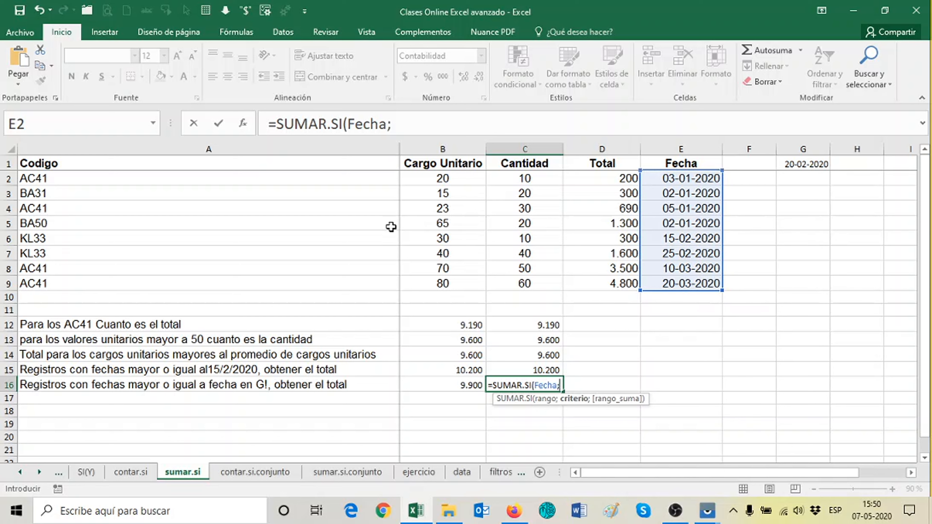
Complete the C16 formula with the criterion ">="&G1 and the named range Total as the sum range.
text(">="&)
click(797, 172)
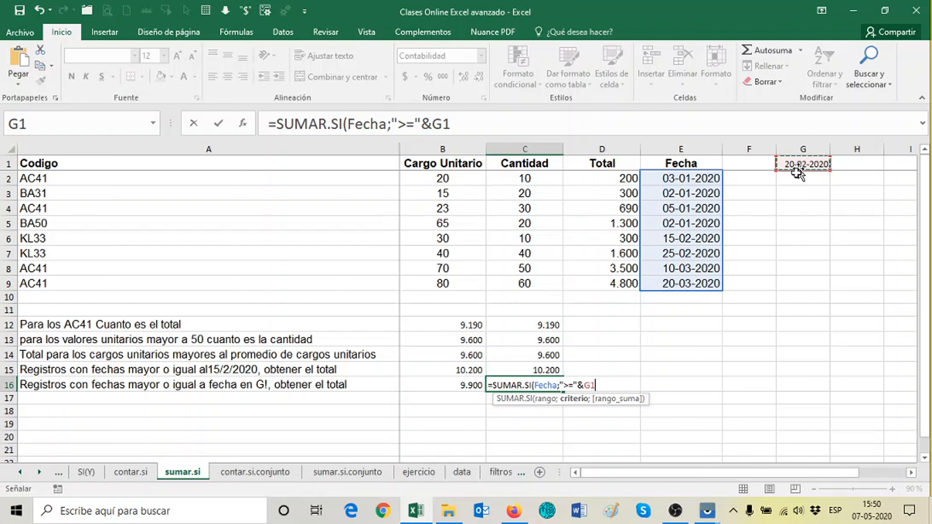
text(;)
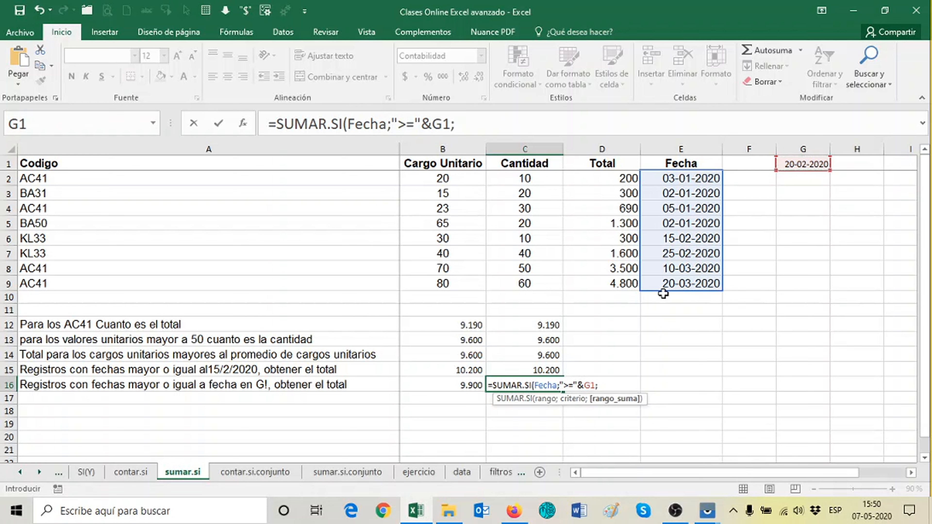
key(F3)
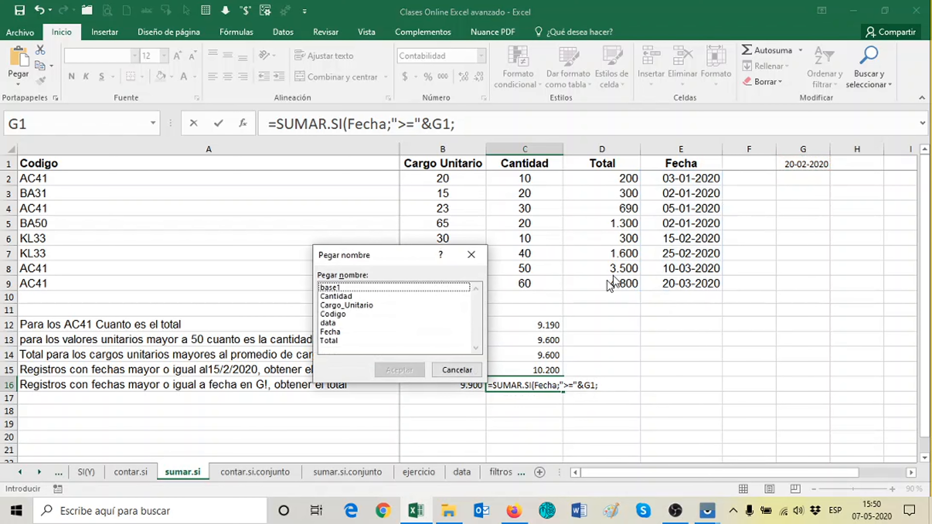
click(350, 341)
click(394, 369)
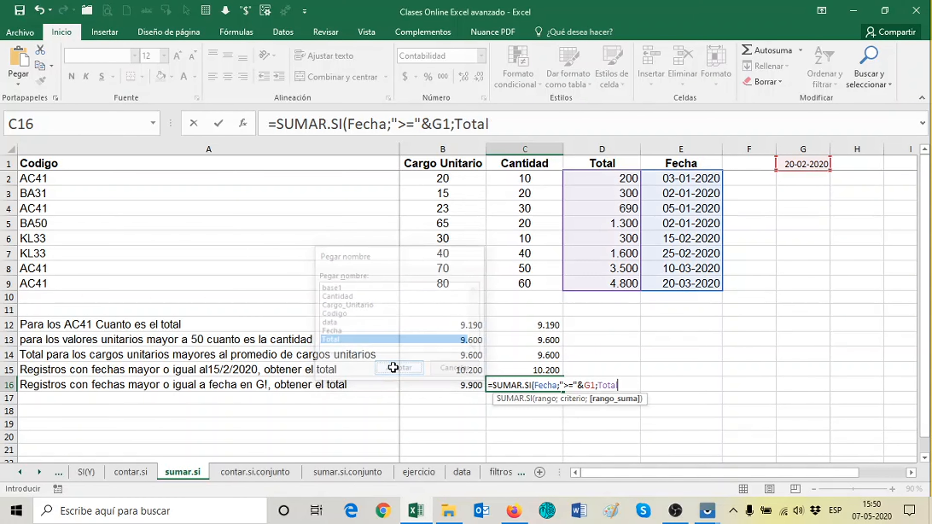
text())
key(Return)
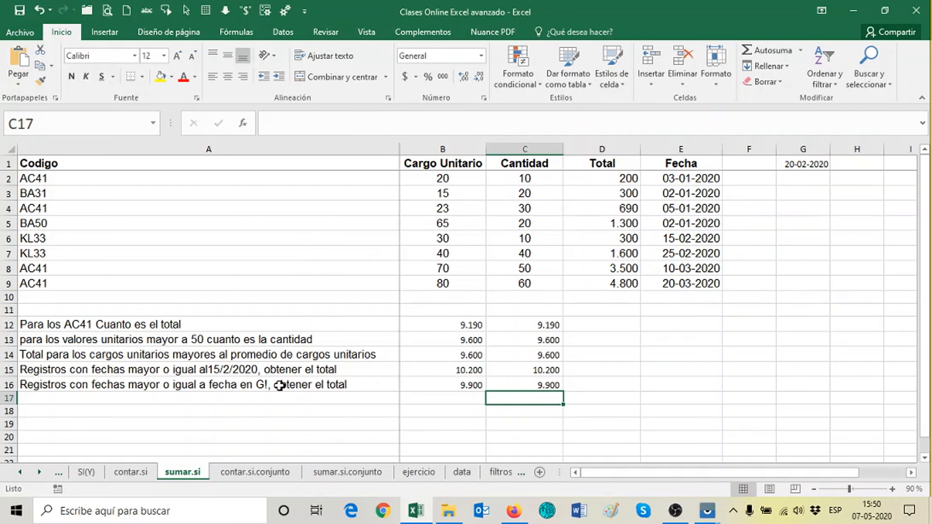
Correct the mistyped cell reference in the A16 question text to G1.
click(294, 385)
click(591, 124)
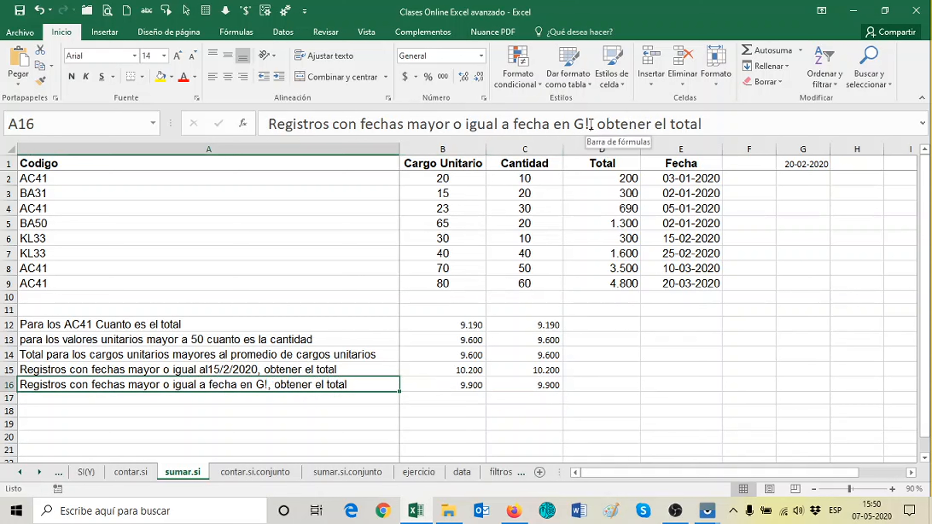
key(BackSpace)
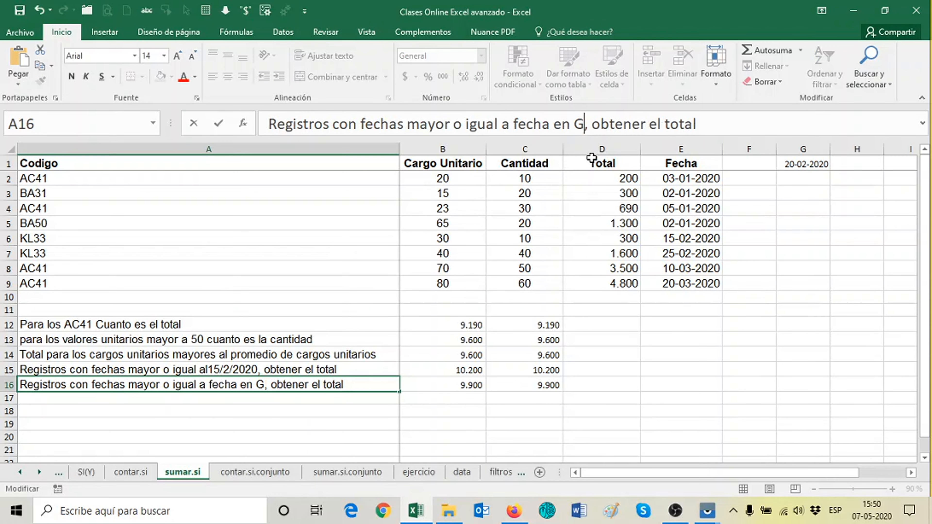
text(1)
key(Return)
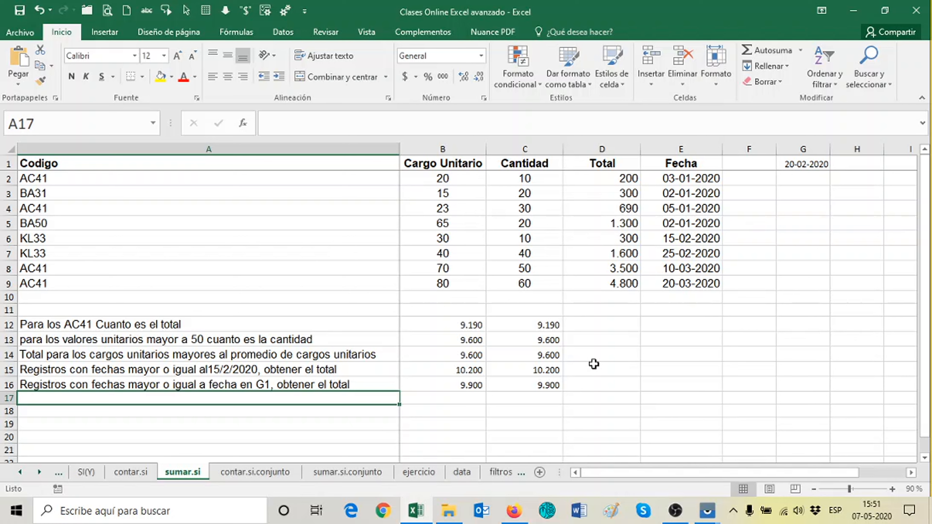
click(590, 355)
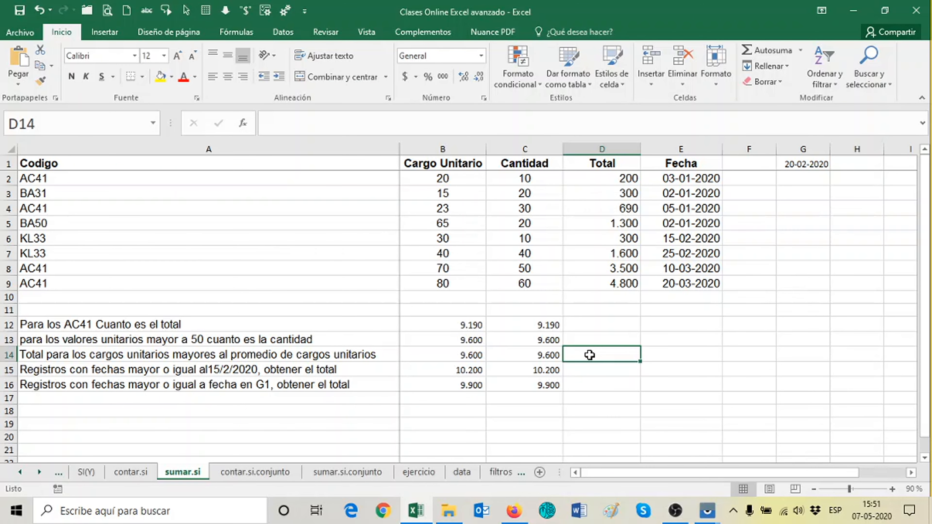